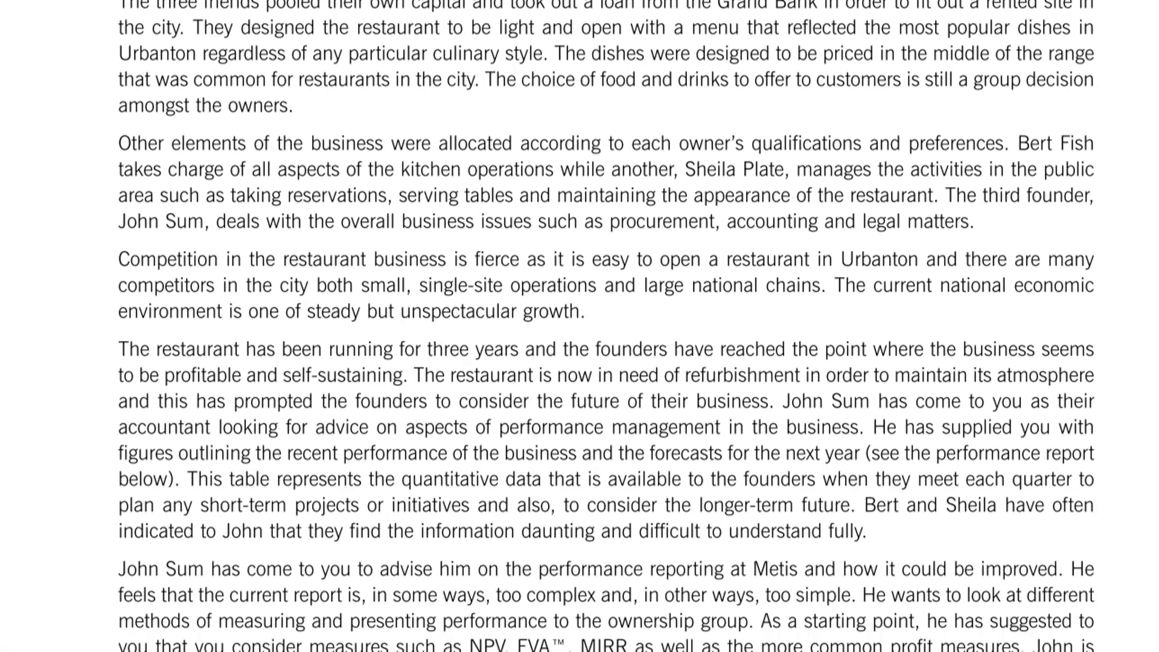
scroll(603, 326, down, 3)
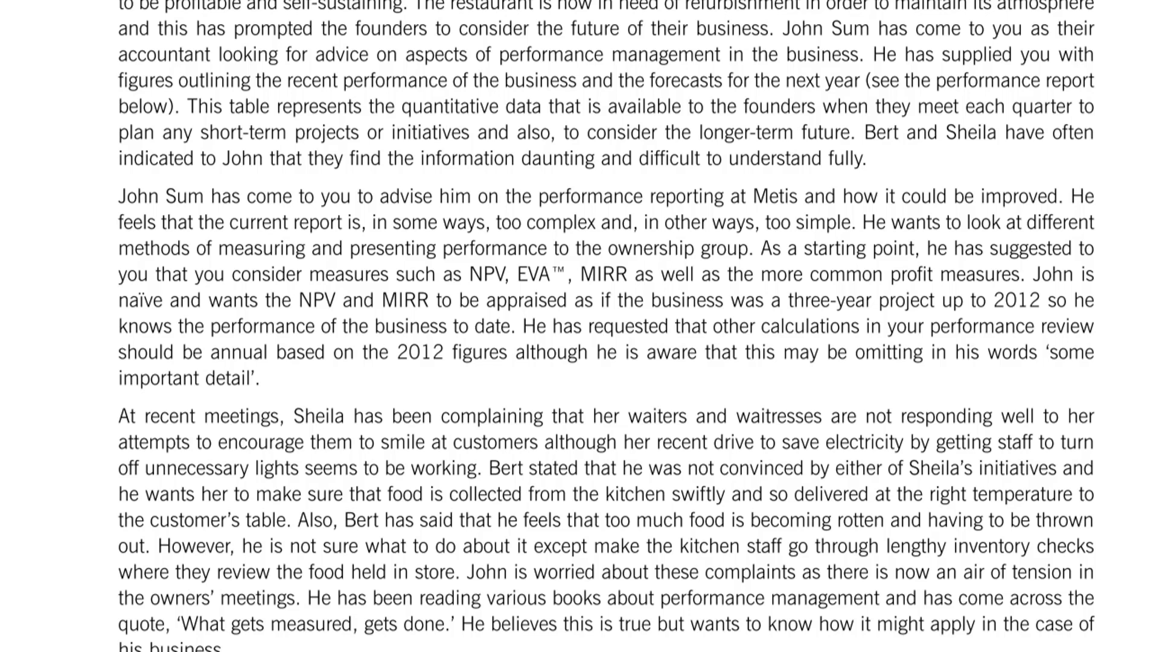
- Highlight the sentence suggesting NPV, EVA™ and MIRR in cyan, then circle NPV and MIRR in red
drag(930, 250, 1089, 240)
mouse_move(122, 265)
mouse_down()
mouse_move(363, 280)
mouse_move(501, 264)
mouse_move(690, 281)
mouse_up()
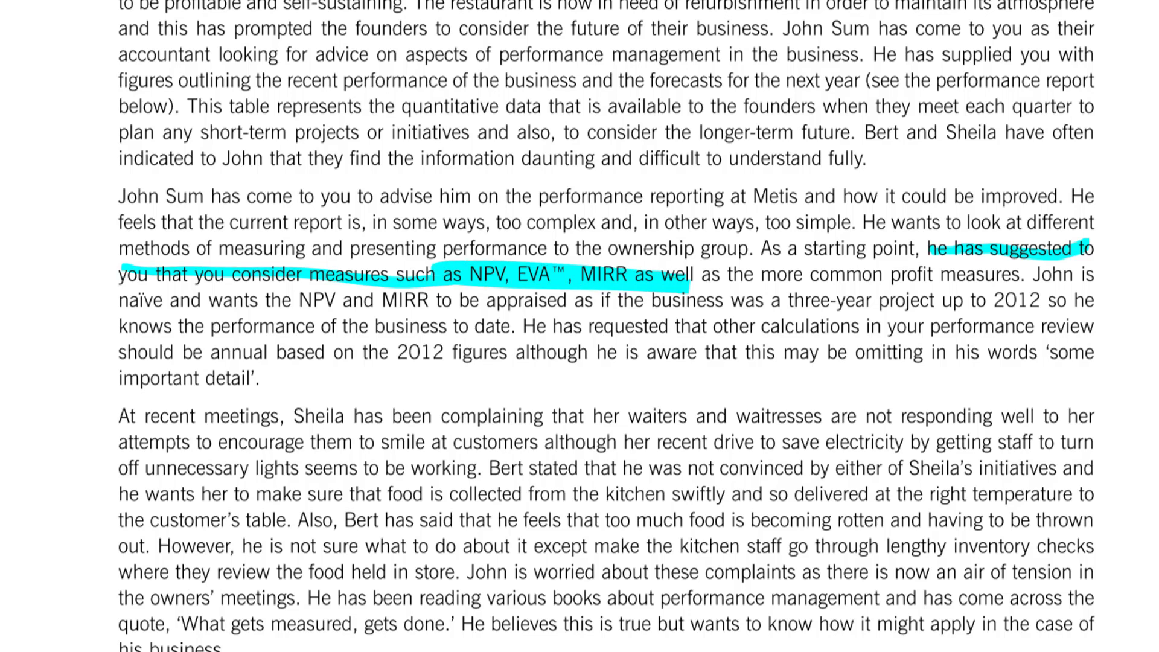
mouse_move(474, 240)
mouse_down()
mouse_move(486, 312)
mouse_move(490, 237)
mouse_up()
mouse_move(590, 240)
mouse_down()
mouse_move(572, 258)
mouse_move(666, 247)
mouse_up()
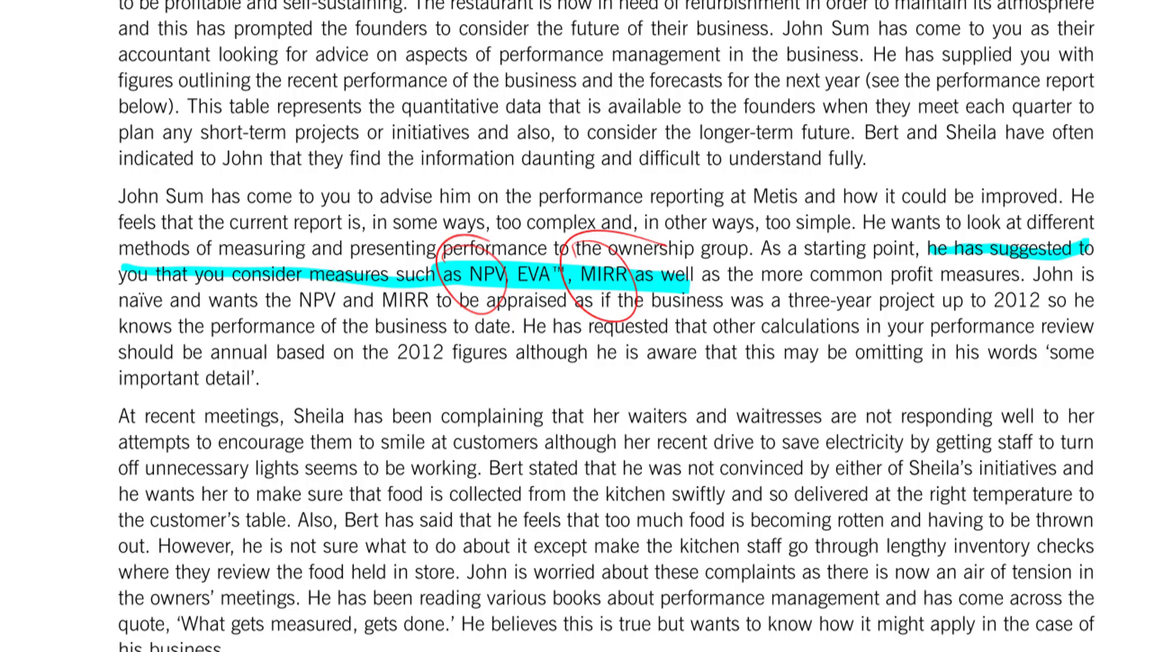
- Scroll down to the Metis Performance Report and highlight the 2010–2012 net profit before interest figures
scroll(580, 326, down, 20)
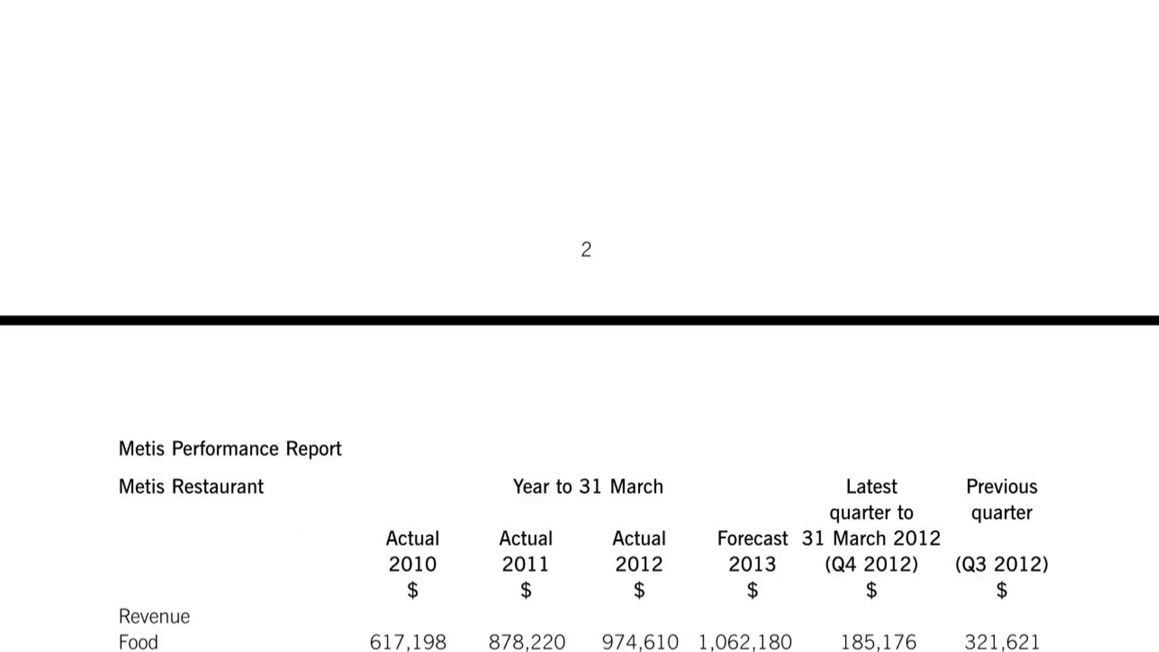
scroll(580, 326, down, 3)
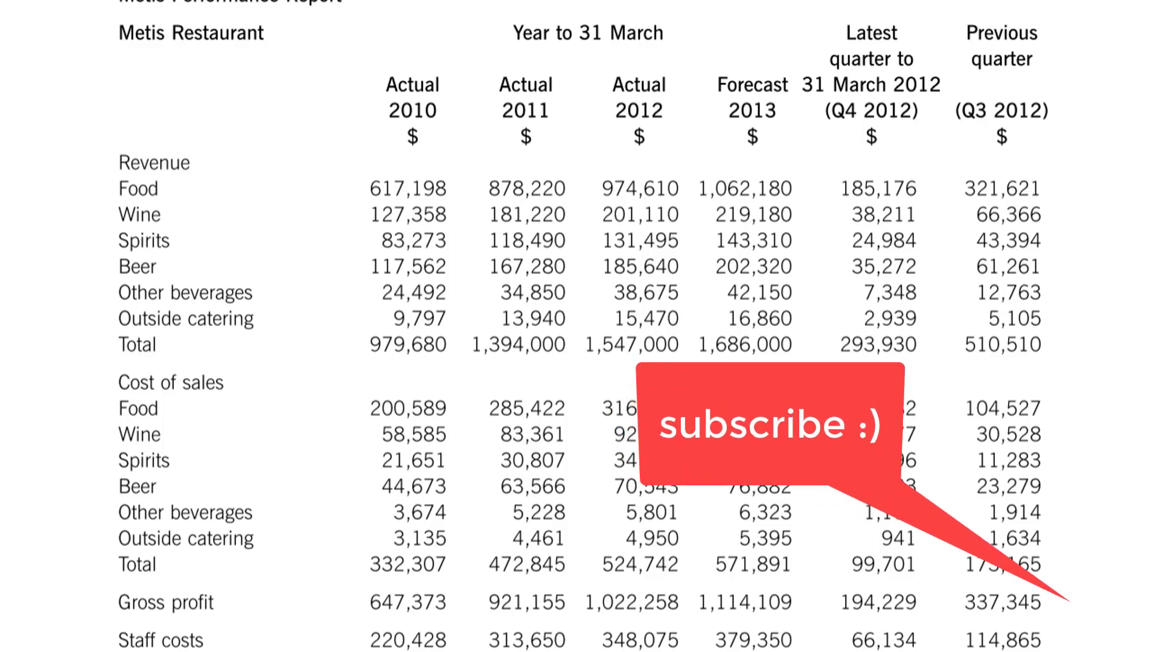
scroll(579, 326, down, 2)
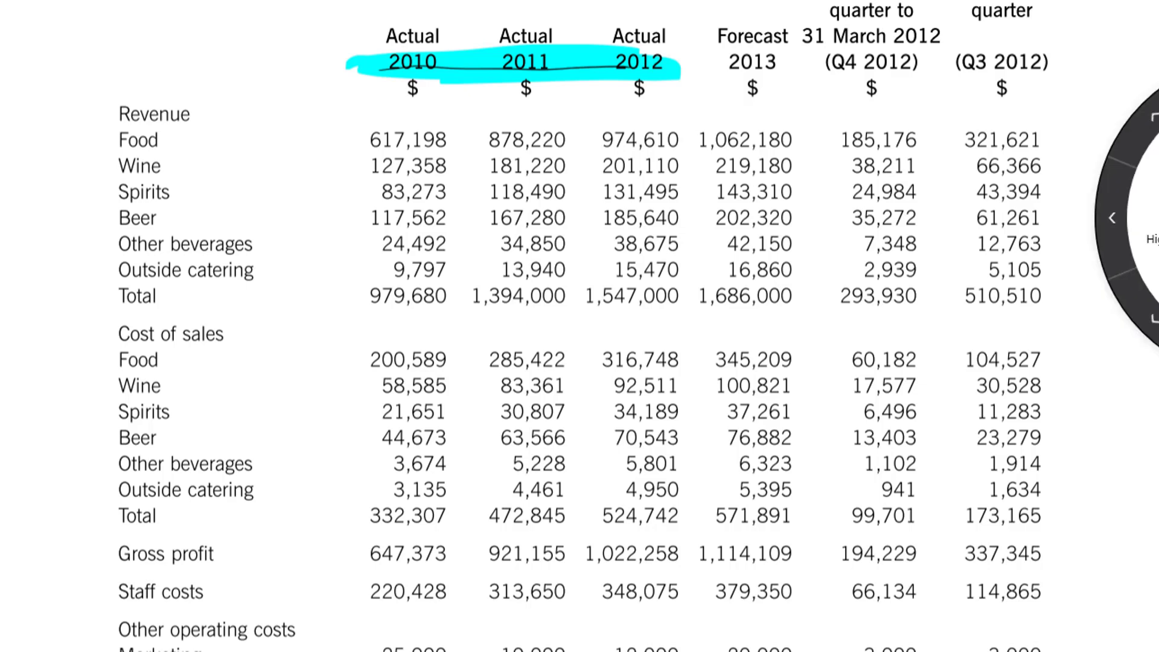
scroll(579, 326, down, 1)
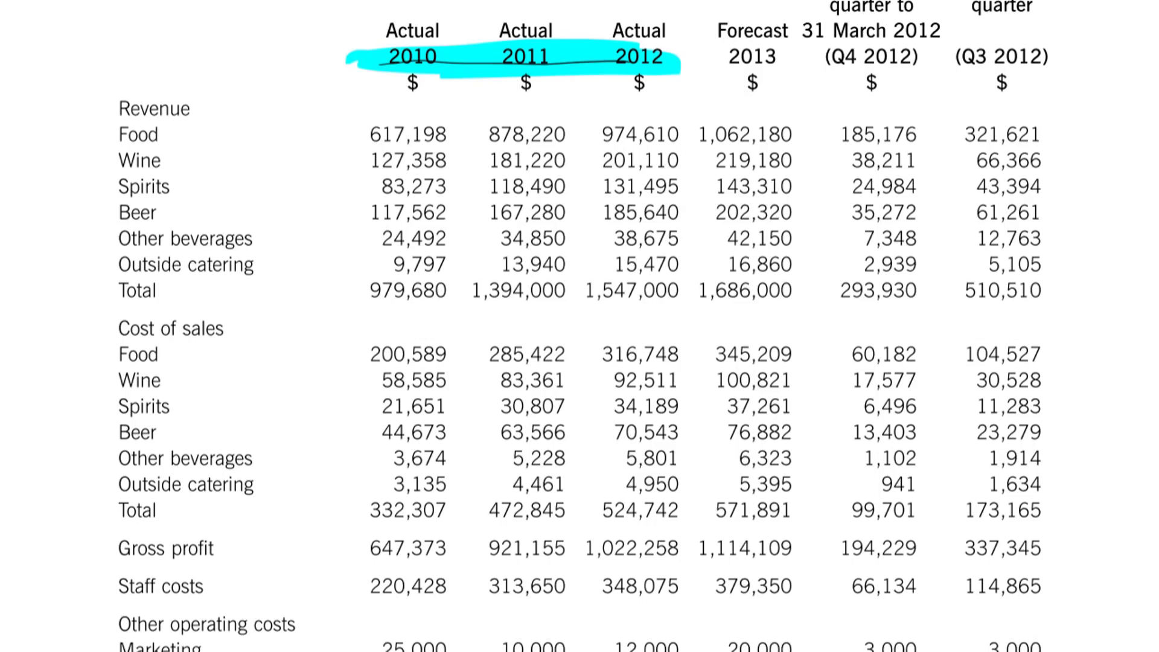
scroll(580, 326, down, 3)
scroll(579, 326, down, 5)
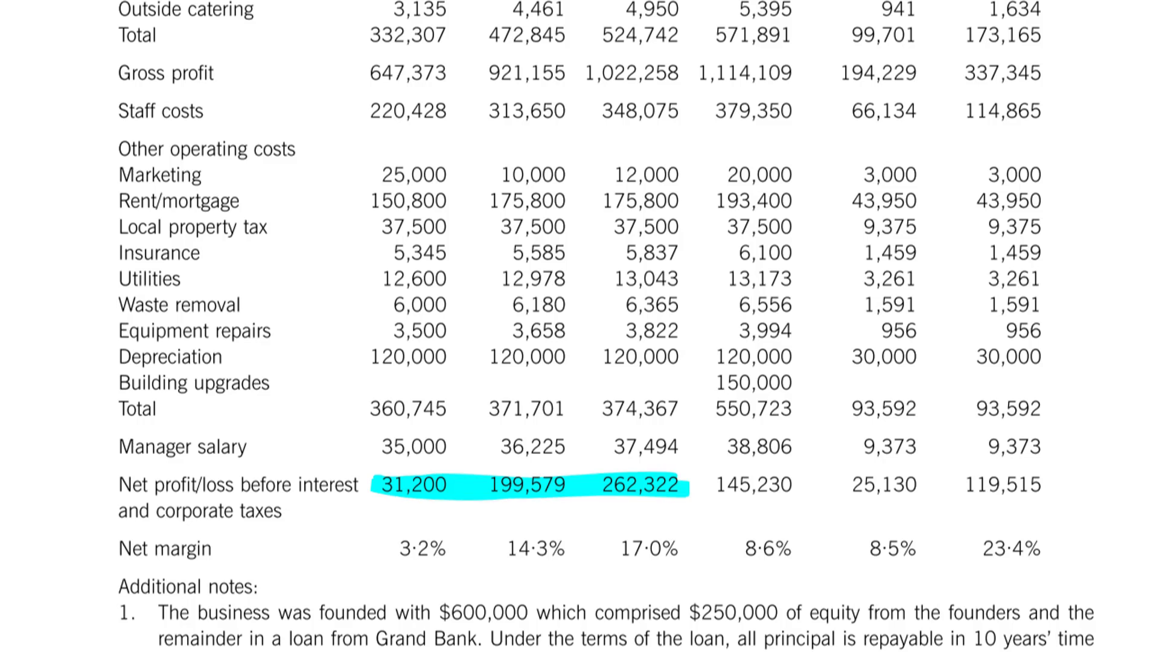
mouse_move(110, 360)
mouse_down()
mouse_move(682, 357)
mouse_move(254, 352)
mouse_up()
mouse_move(185, 368)
mouse_down()
mouse_move(694, 357)
mouse_move(612, 348)
mouse_up()
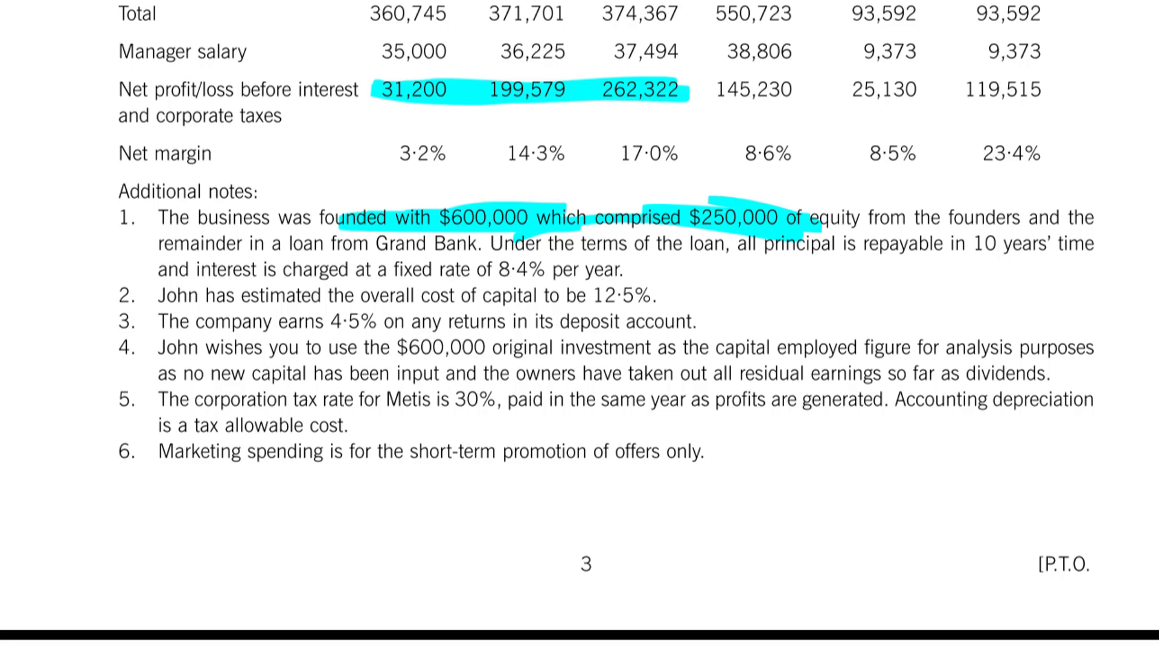
- Highlight the 8·4% Grand Bank loan, 12·5% cost of capital, 4·5% deposit return and $600,000 note; circle 12·5% red
mouse_move(208, 246)
mouse_down()
mouse_move(460, 247)
mouse_move(431, 239)
mouse_move(442, 237)
mouse_move(507, 266)
mouse_move(470, 272)
mouse_move(643, 278)
mouse_move(634, 261)
mouse_up()
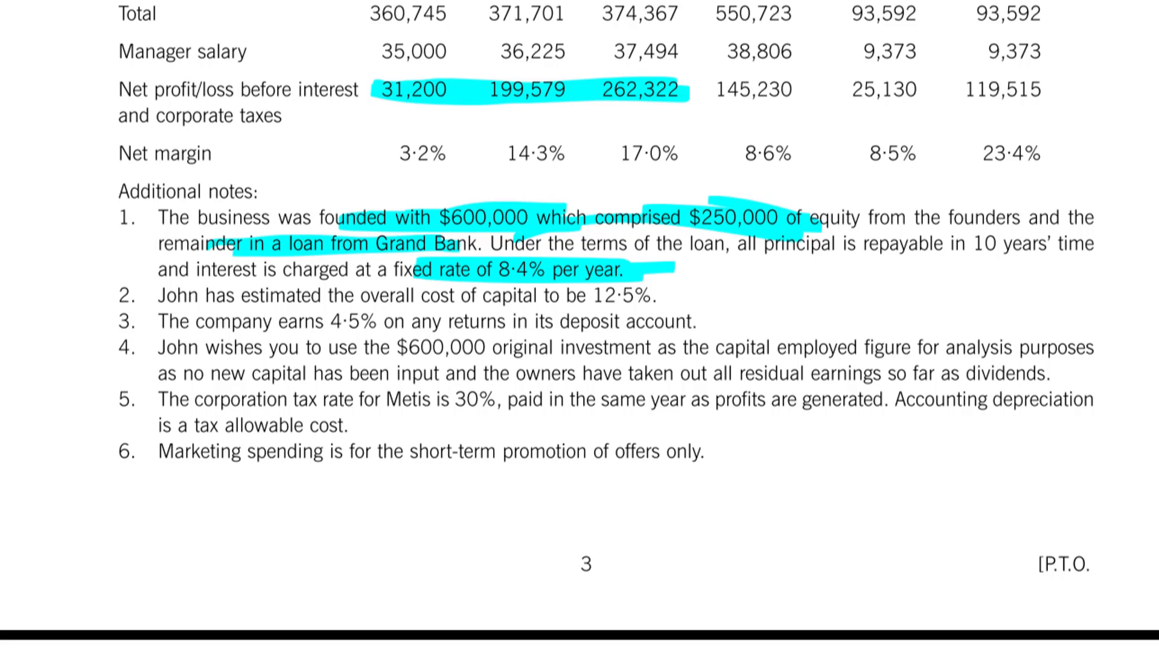
mouse_move(386, 296)
mouse_down()
mouse_move(224, 295)
mouse_move(664, 291)
mouse_move(528, 288)
mouse_move(612, 305)
mouse_move(549, 305)
mouse_up()
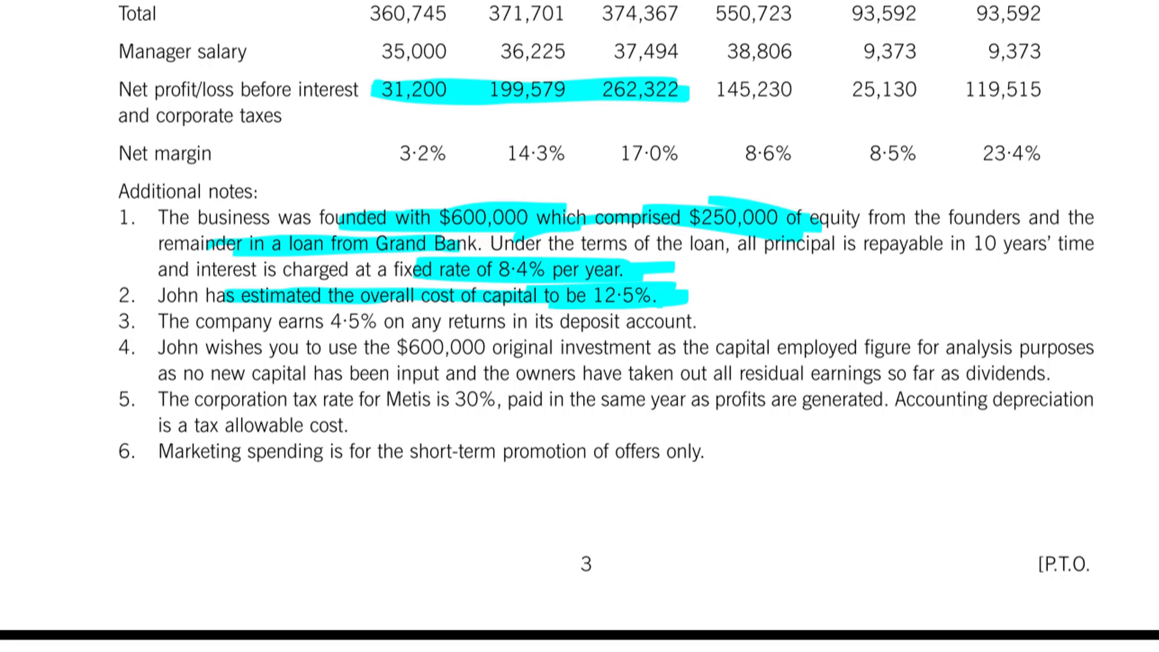
mouse_move(409, 312)
mouse_down()
mouse_move(287, 329)
mouse_move(441, 317)
mouse_up()
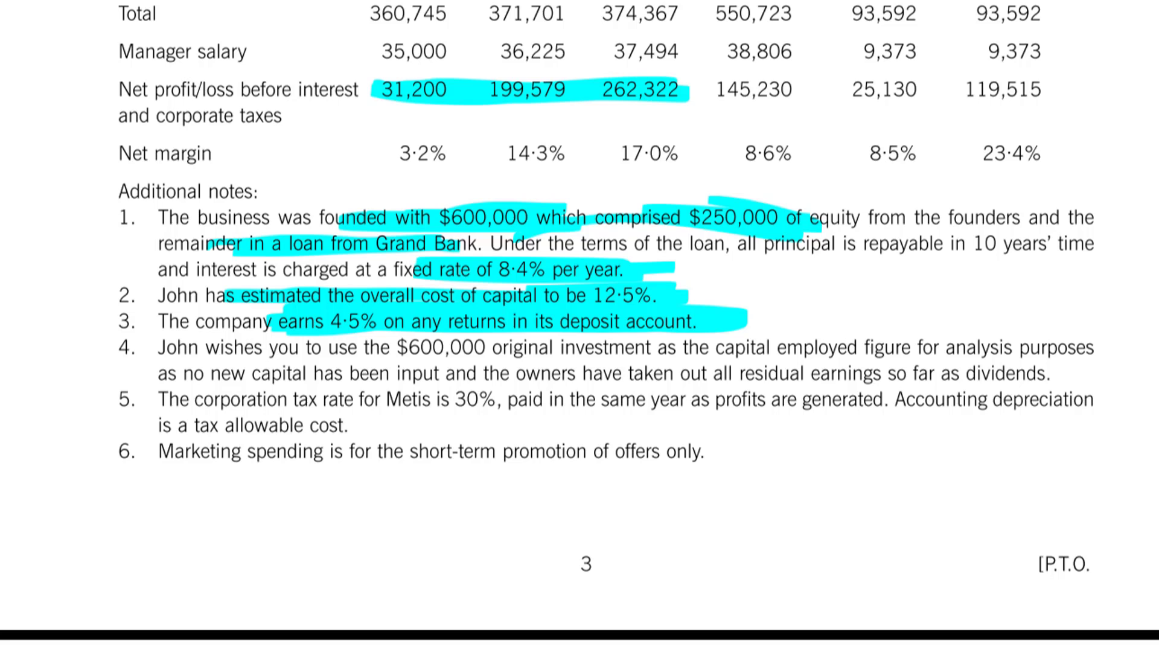
mouse_move(658, 284)
mouse_down()
mouse_move(589, 279)
mouse_move(724, 278)
mouse_up()
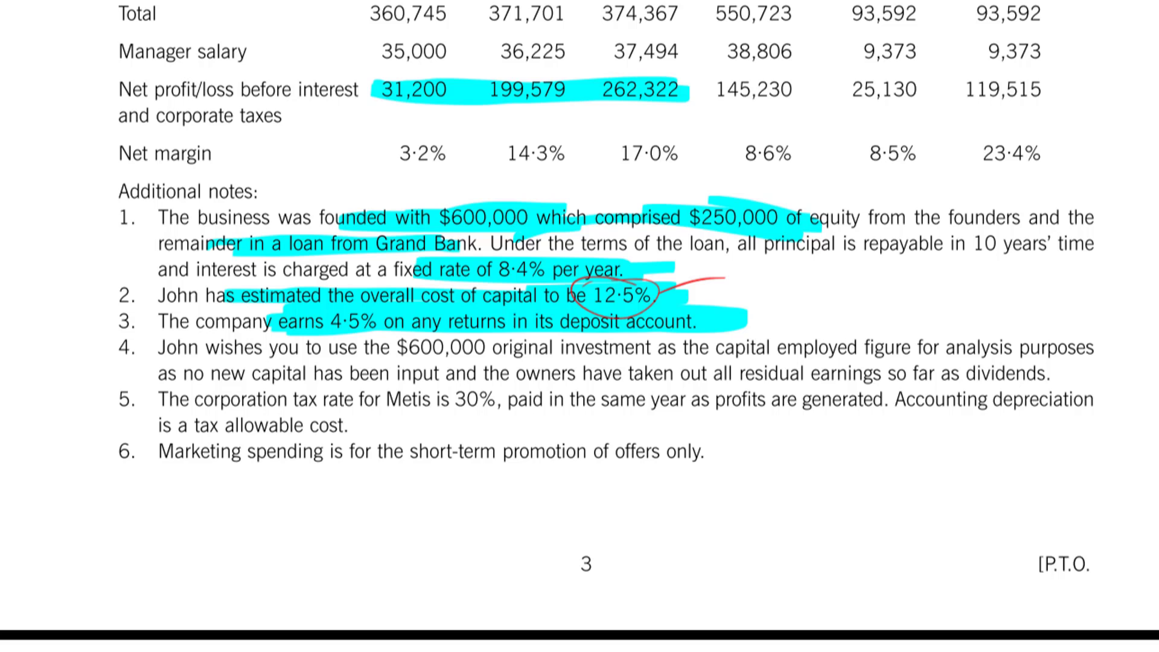
mouse_move(393, 345)
mouse_down()
mouse_move(573, 349)
mouse_move(172, 352)
mouse_move(616, 356)
mouse_move(529, 362)
mouse_move(676, 342)
mouse_move(746, 356)
mouse_move(677, 361)
mouse_move(905, 339)
mouse_move(1111, 351)
mouse_move(954, 339)
mouse_up()
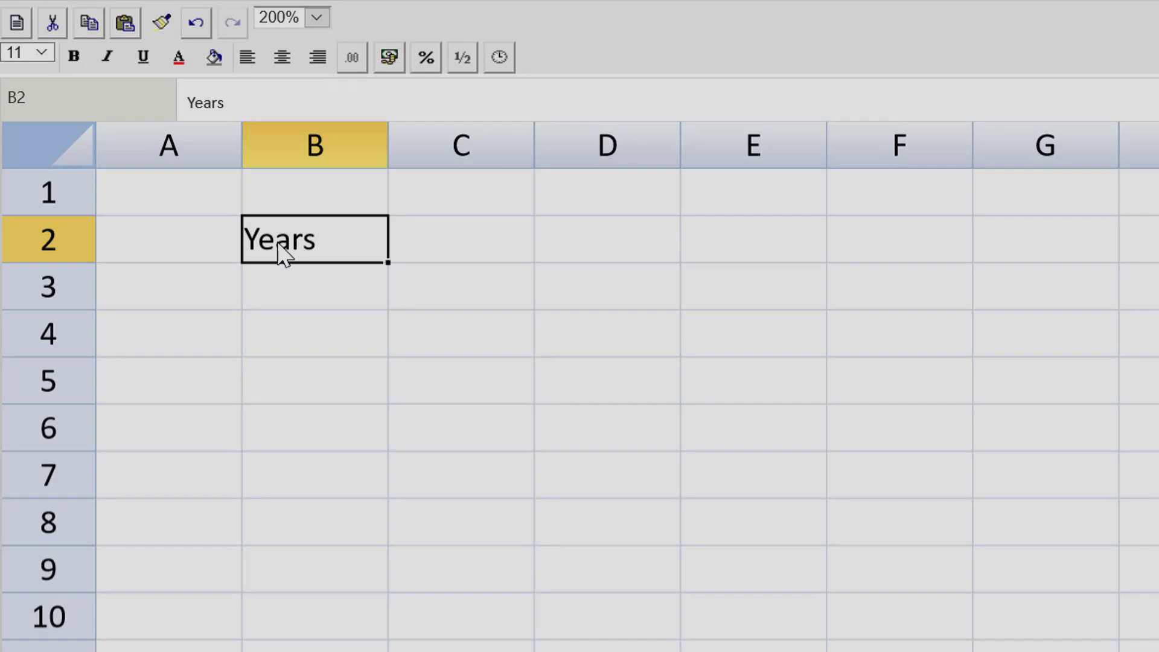
- Replace 'Years' in B2 with 'Year' and enter 2010, 2011 and 2012 across C2:E2
key(Delete)
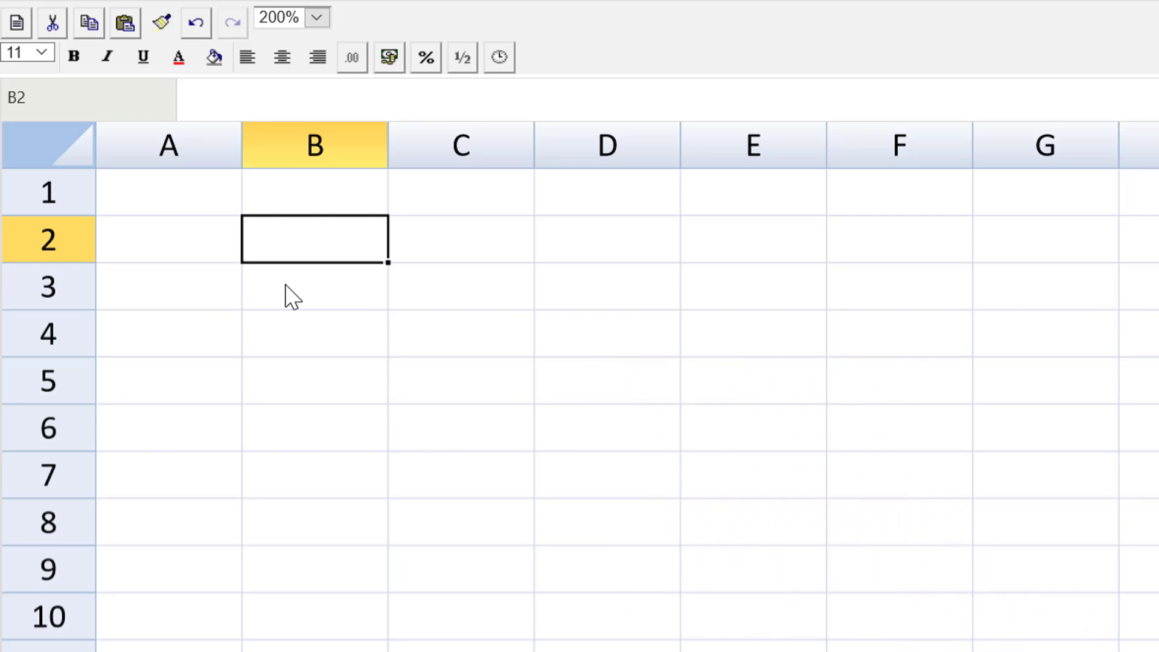
text(Year)
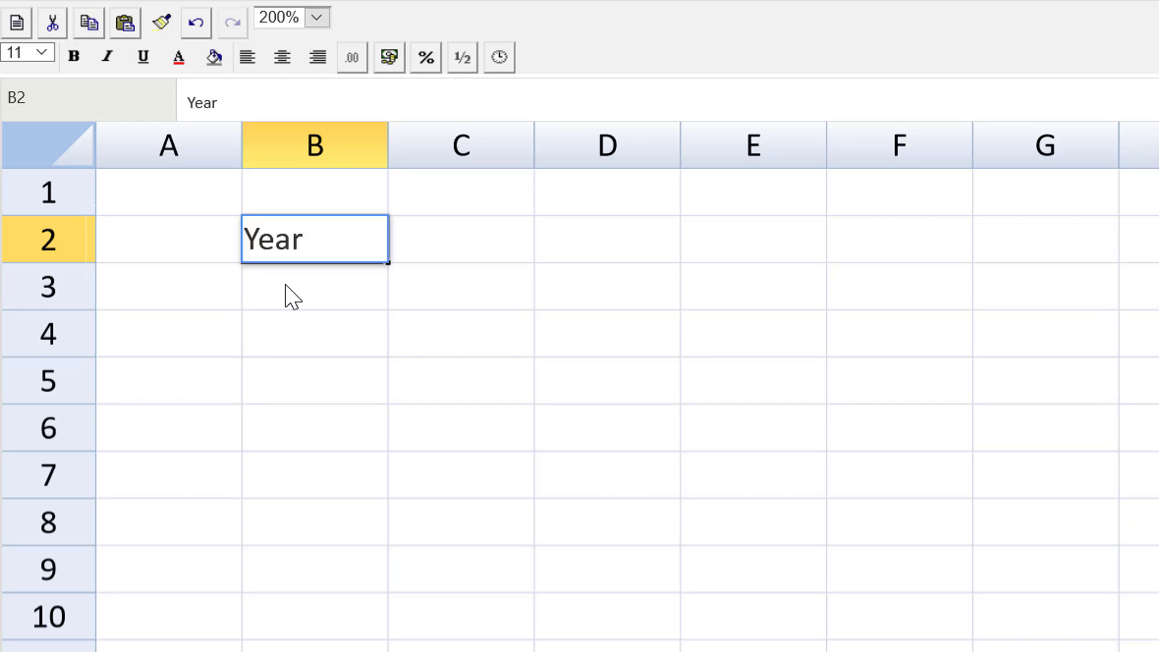
key(Tab)
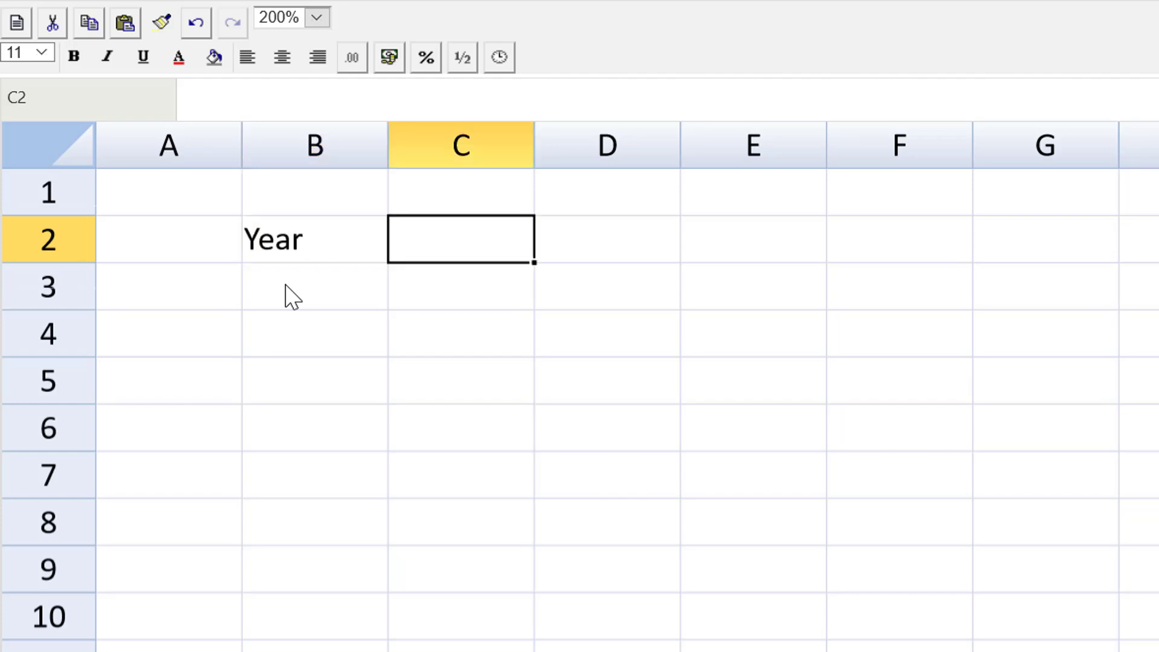
text(2010)
key(Tab)
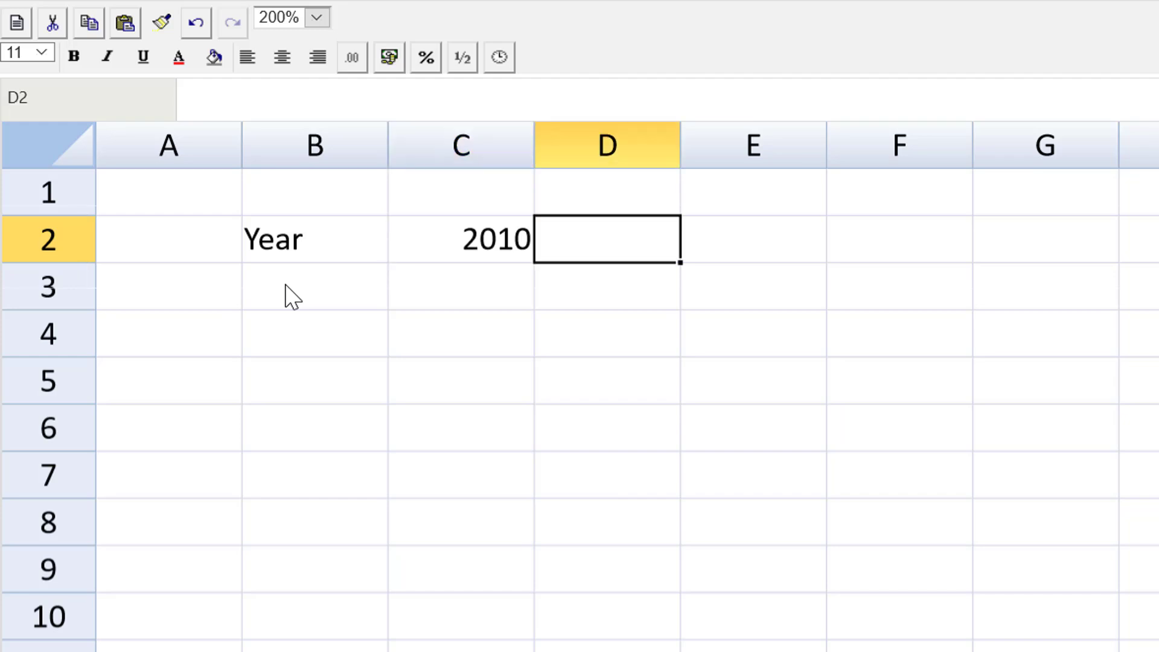
text(2011)
key(Tab)
text(2)
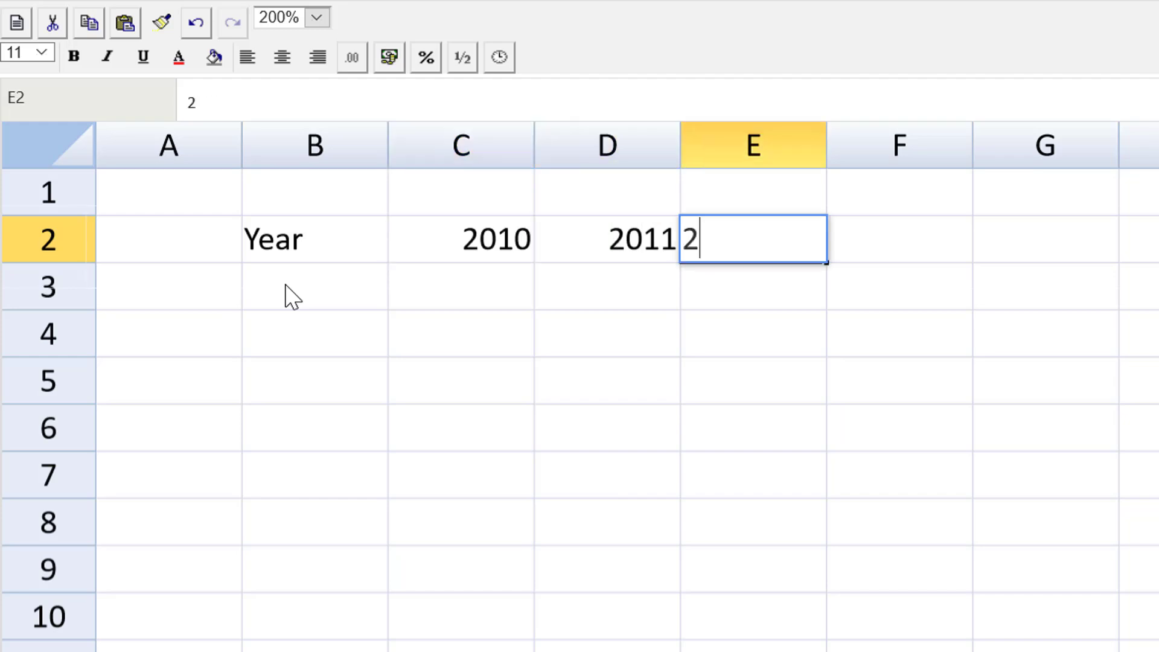
text(012)
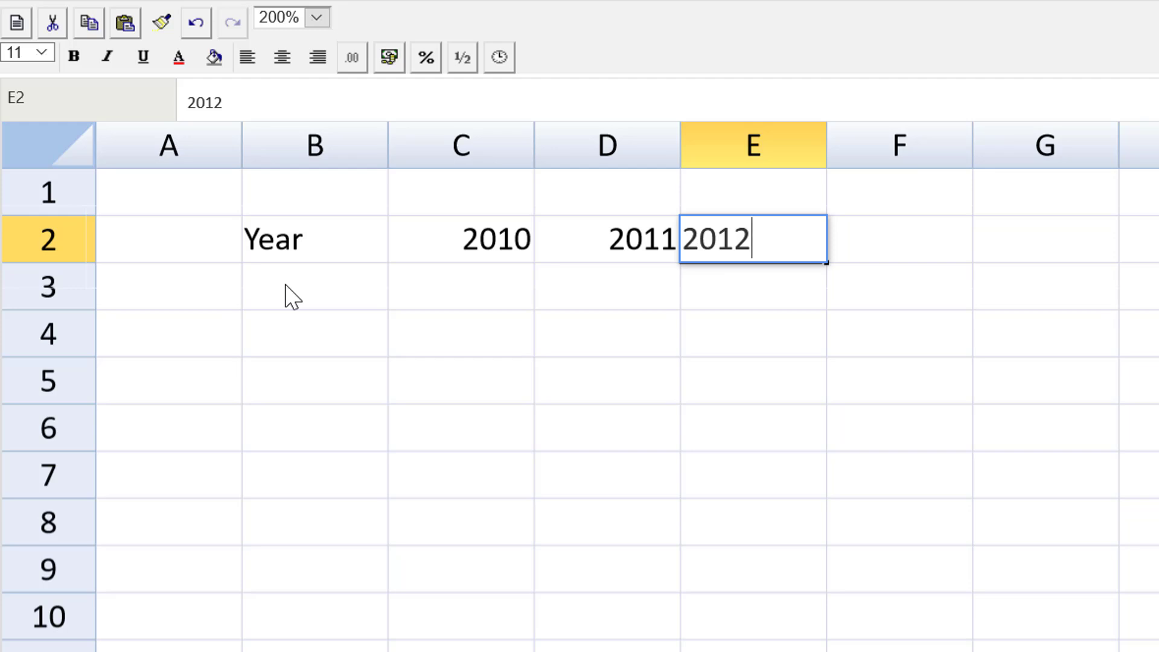
key(Return)
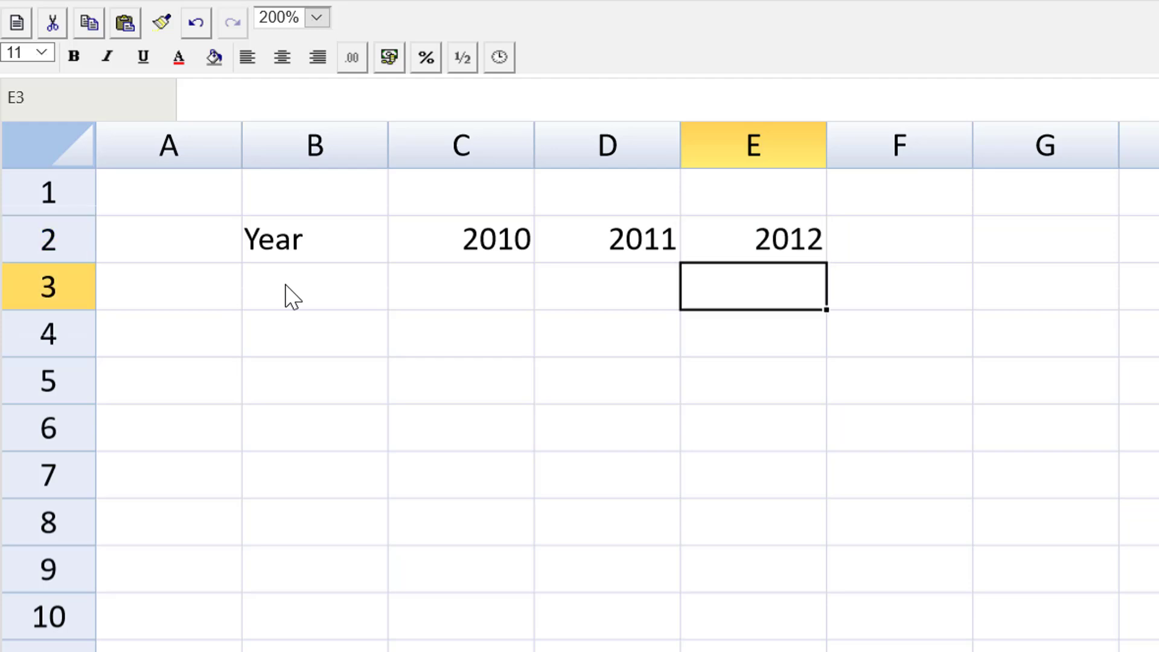
key(Left)
key(Left)
key(Left)
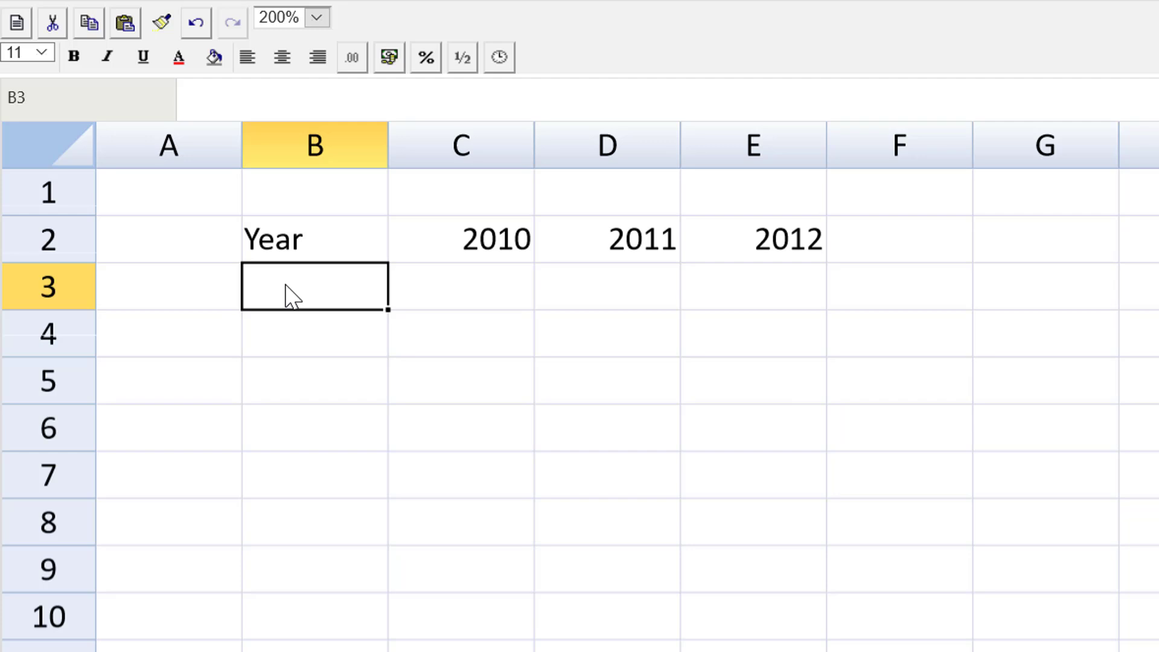
- Enter the row labels PBIT, Dpn, Tax and CF down cells B3 to B6
text(PBOT)
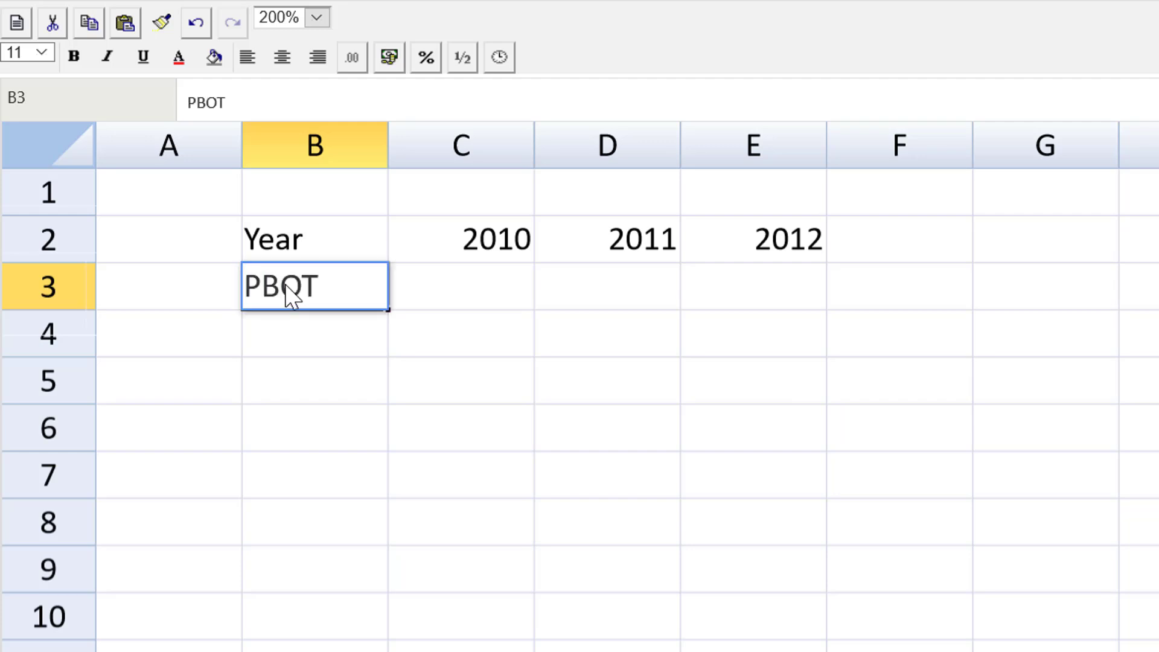
key(BackSpace)
key(BackSpace)
text(IT)
key(Return)
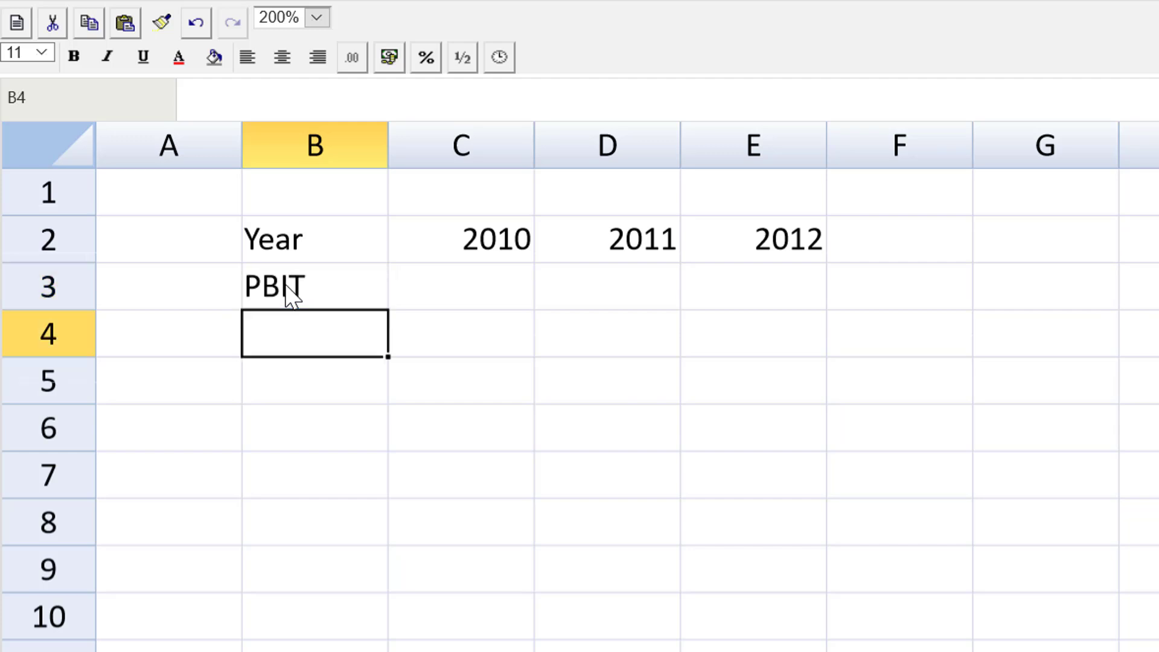
text(D)
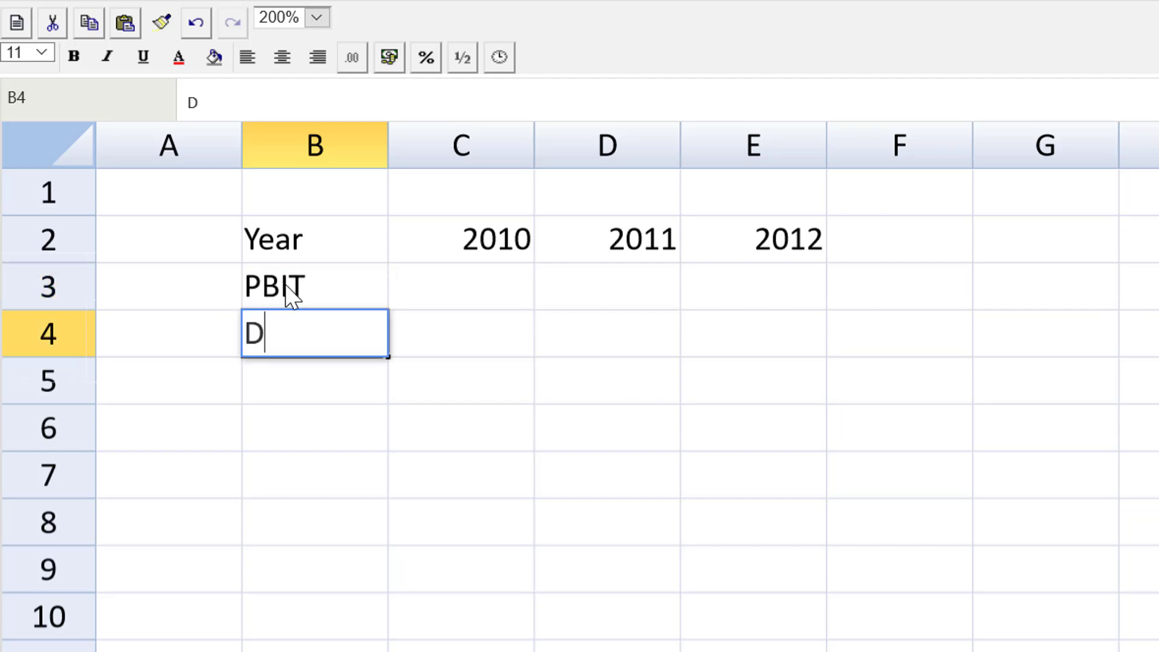
text(pn)
key(Return)
text(Tax)
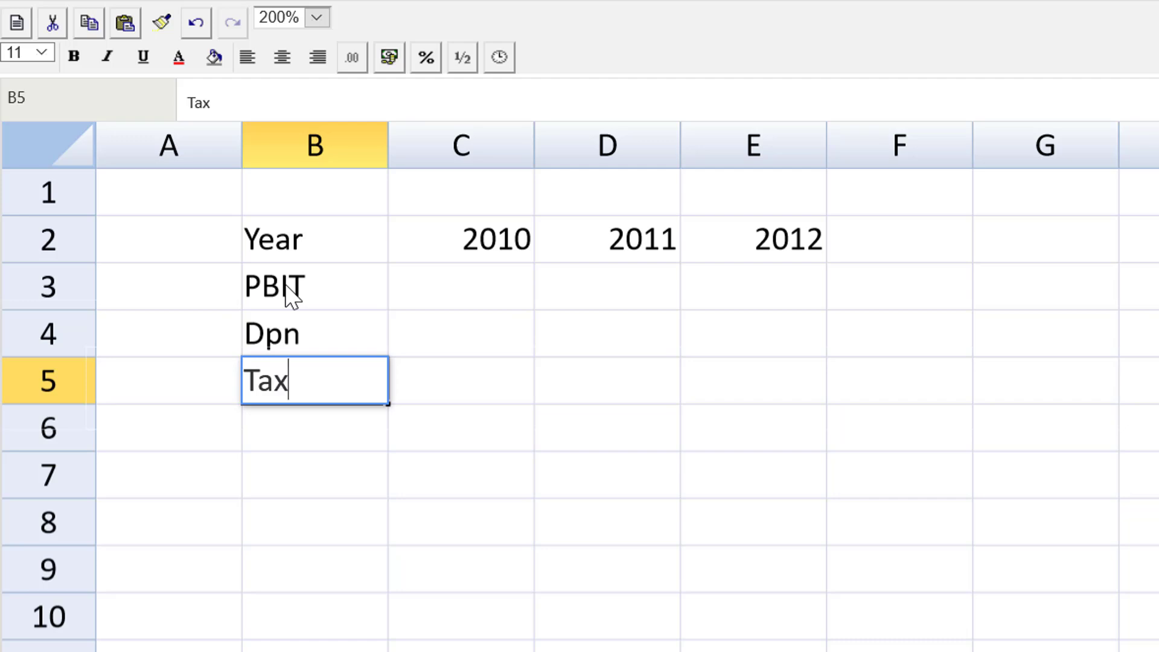
key(Return)
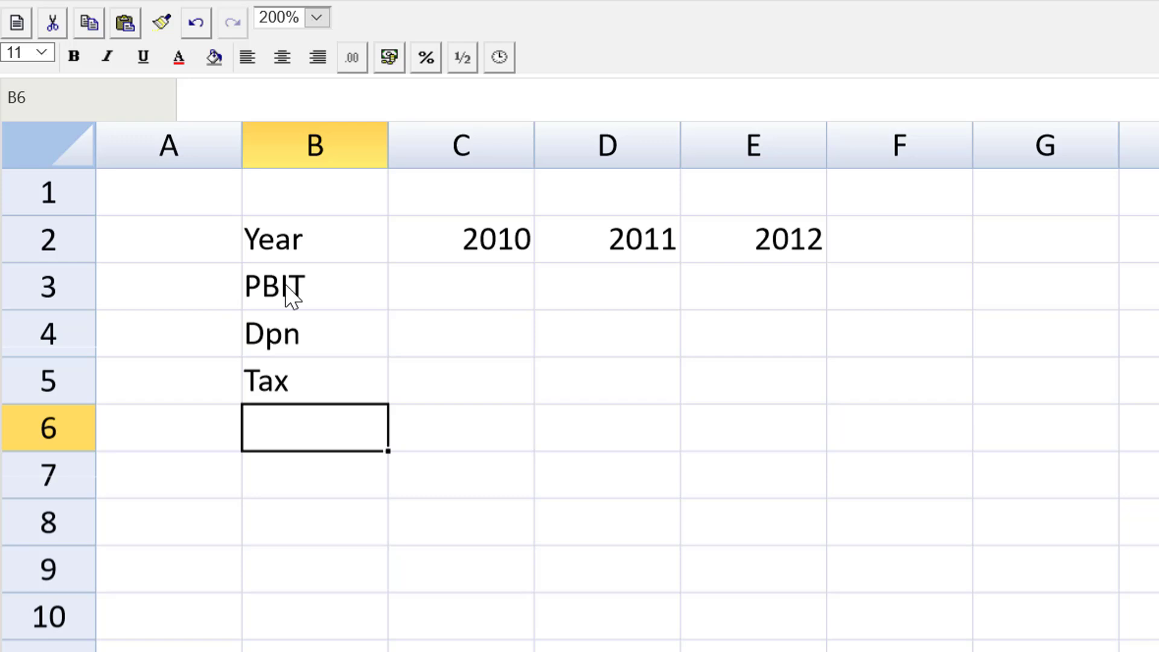
text(CF)
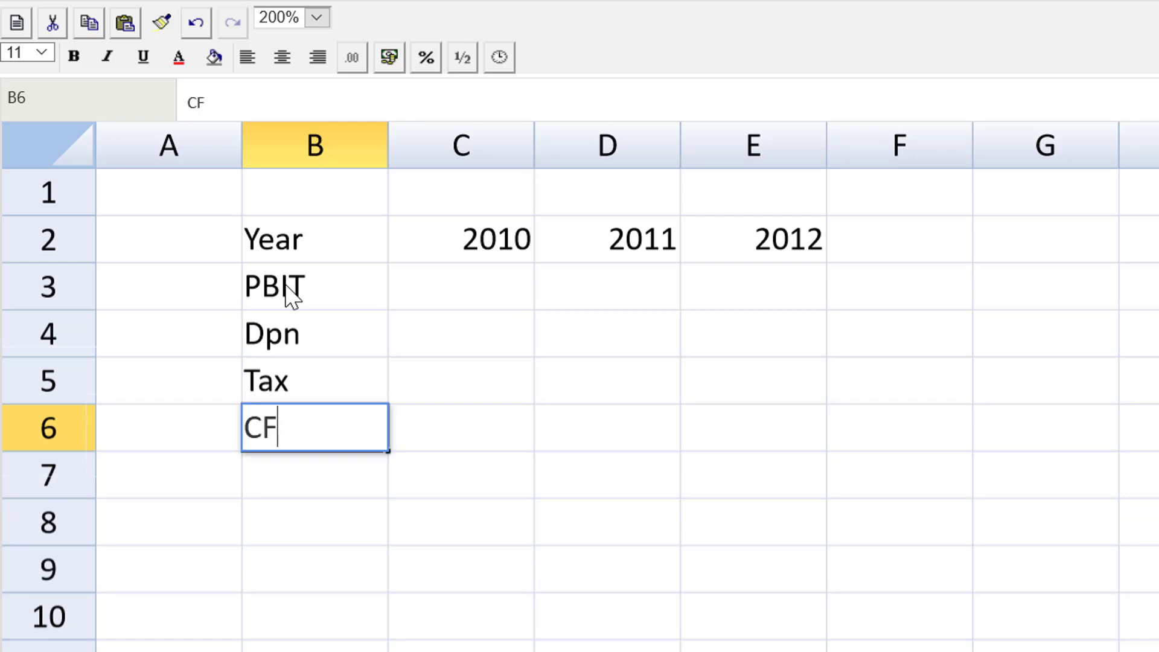
key(Up)
key(Up)
key(Up)
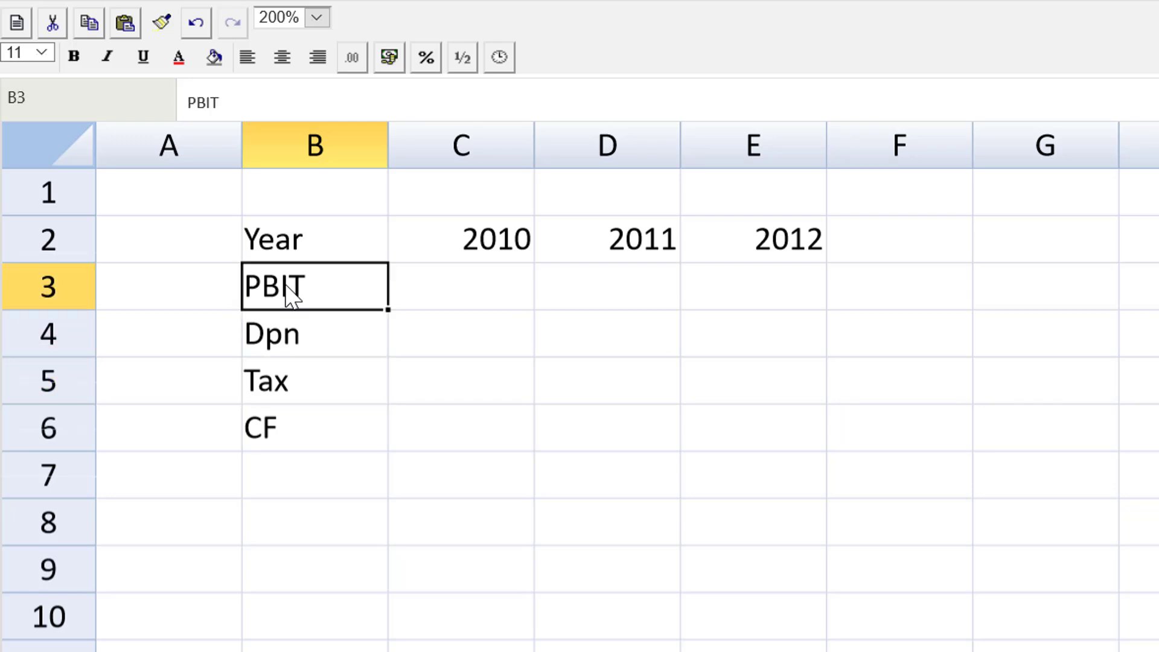
- Enter PBIT values 31200, 199579 and 262322 for 2010–2012 in C3:E3
key(Right)
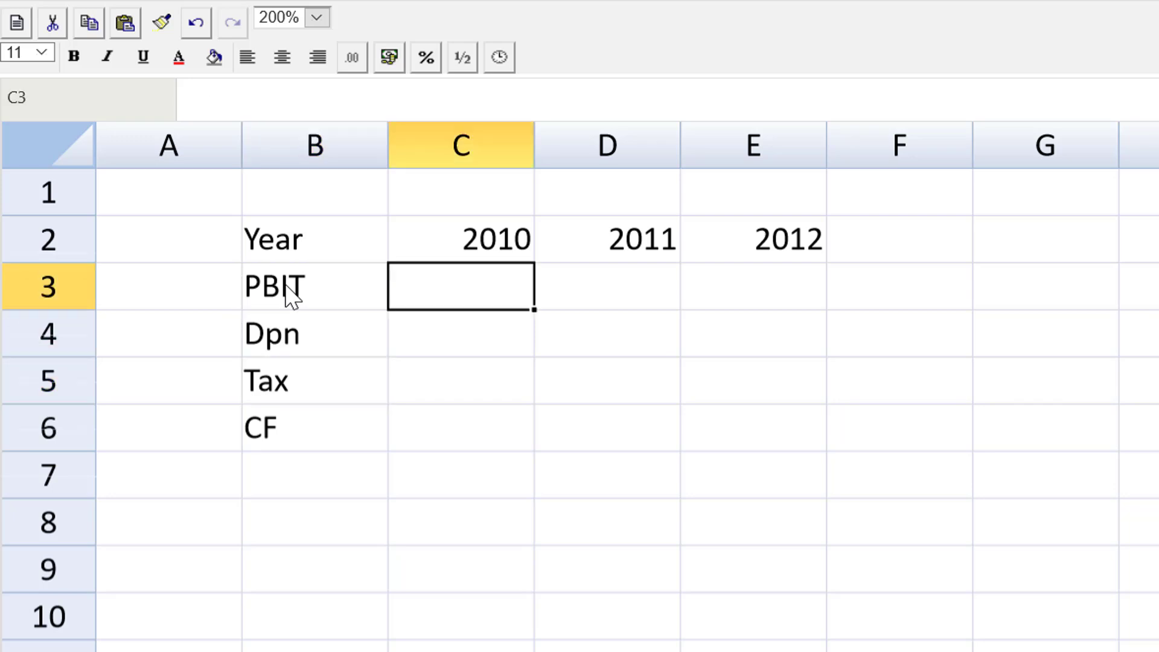
text(31200)
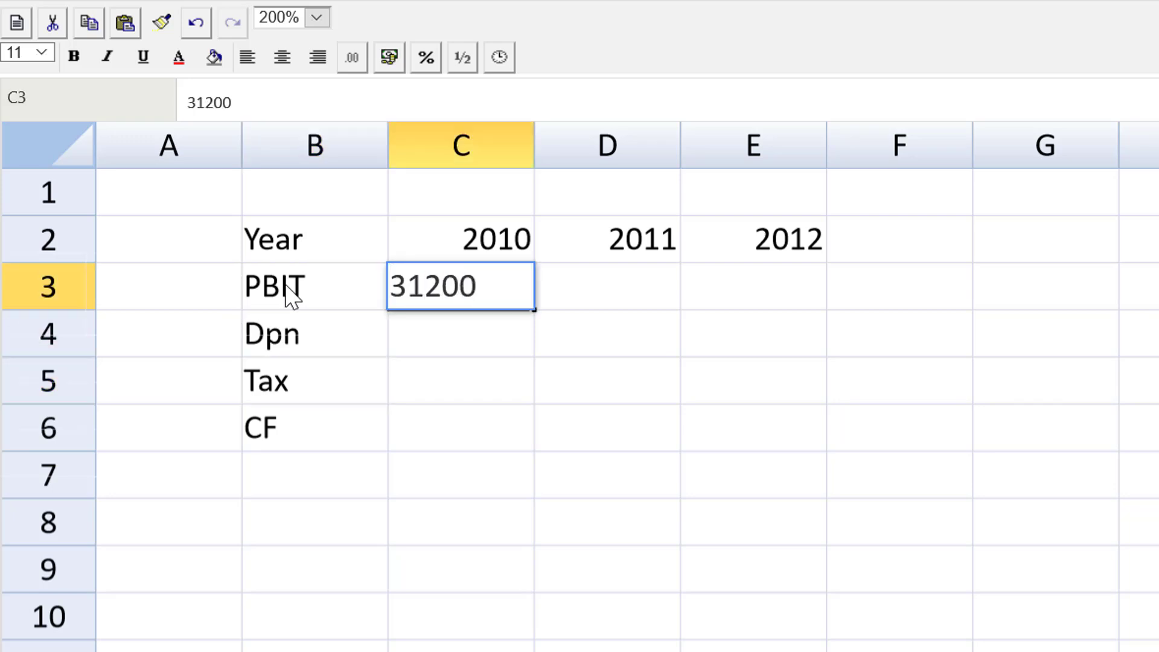
key(Tab)
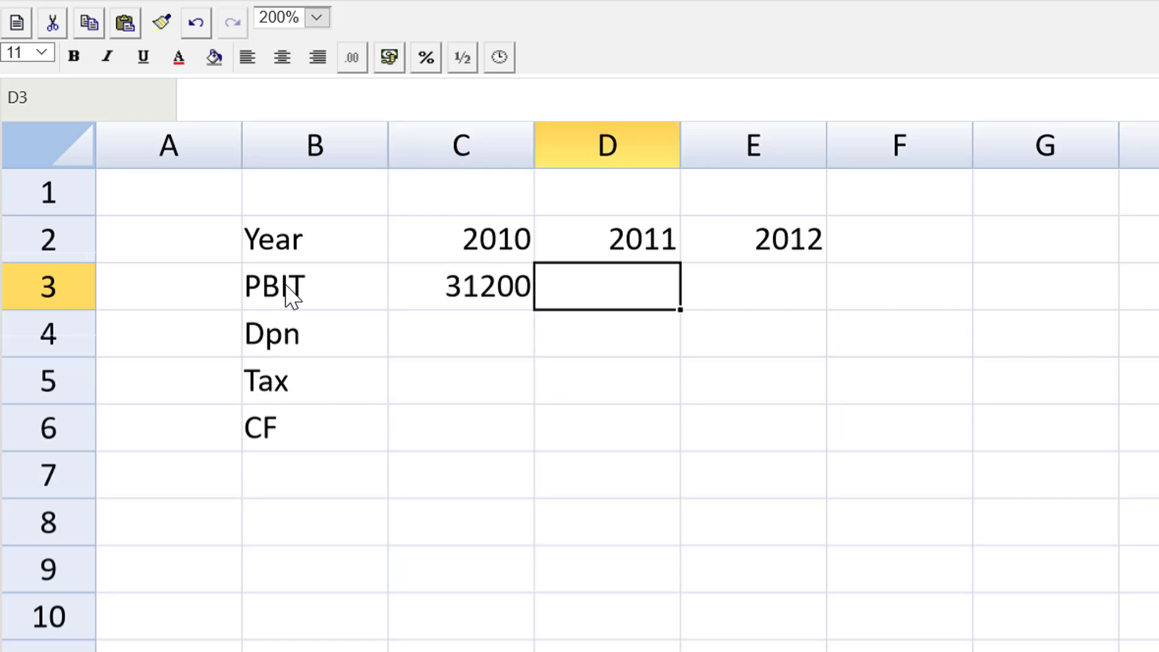
text(19)
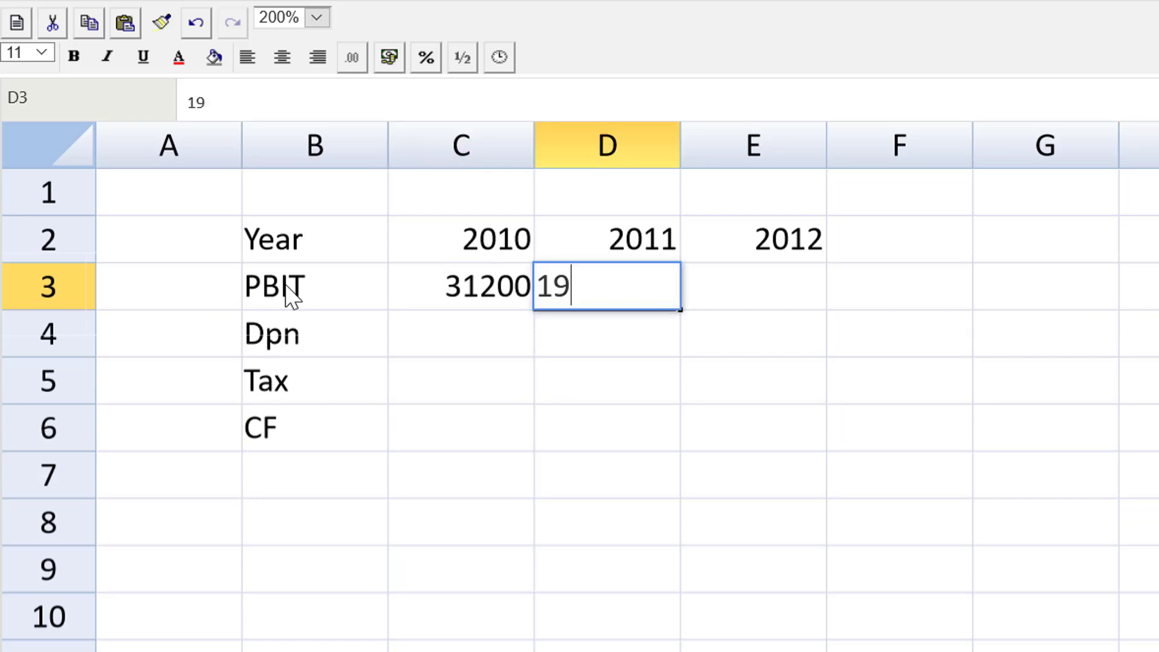
text(9579)
key(Tab)
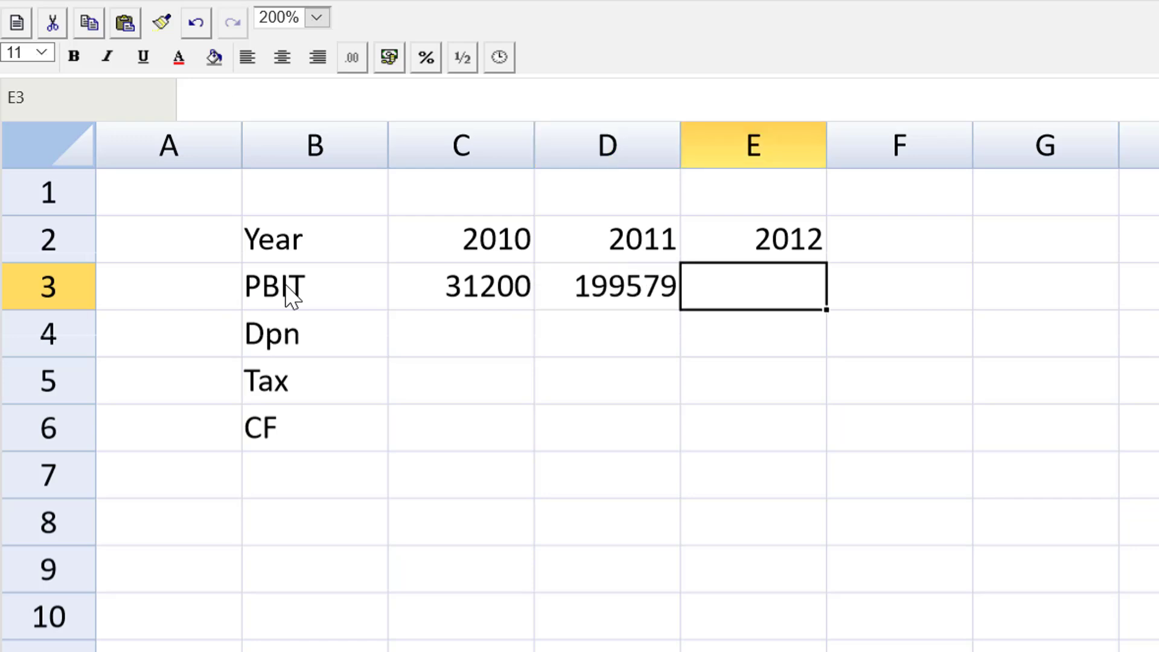
text(262)
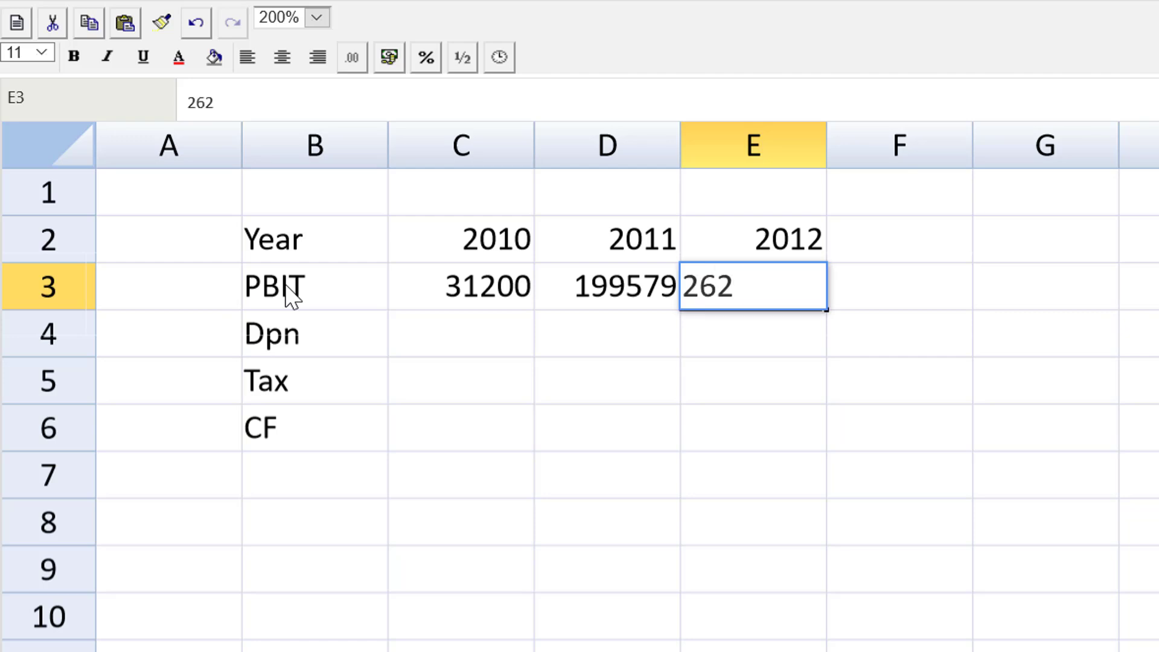
text(322)
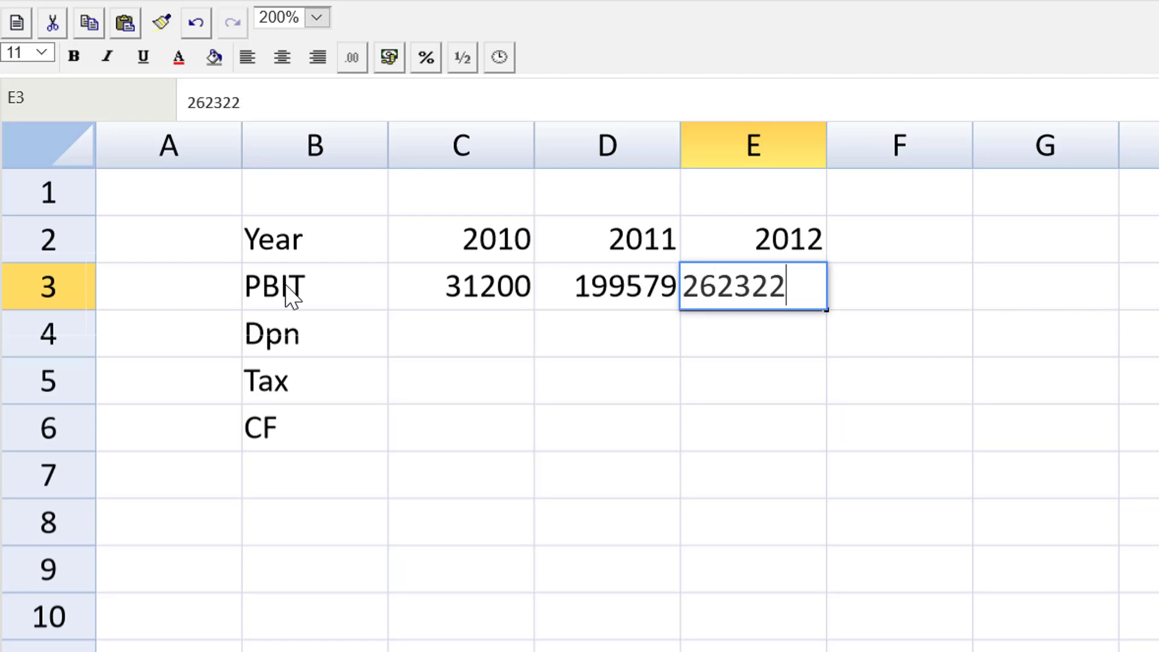
key(Return)
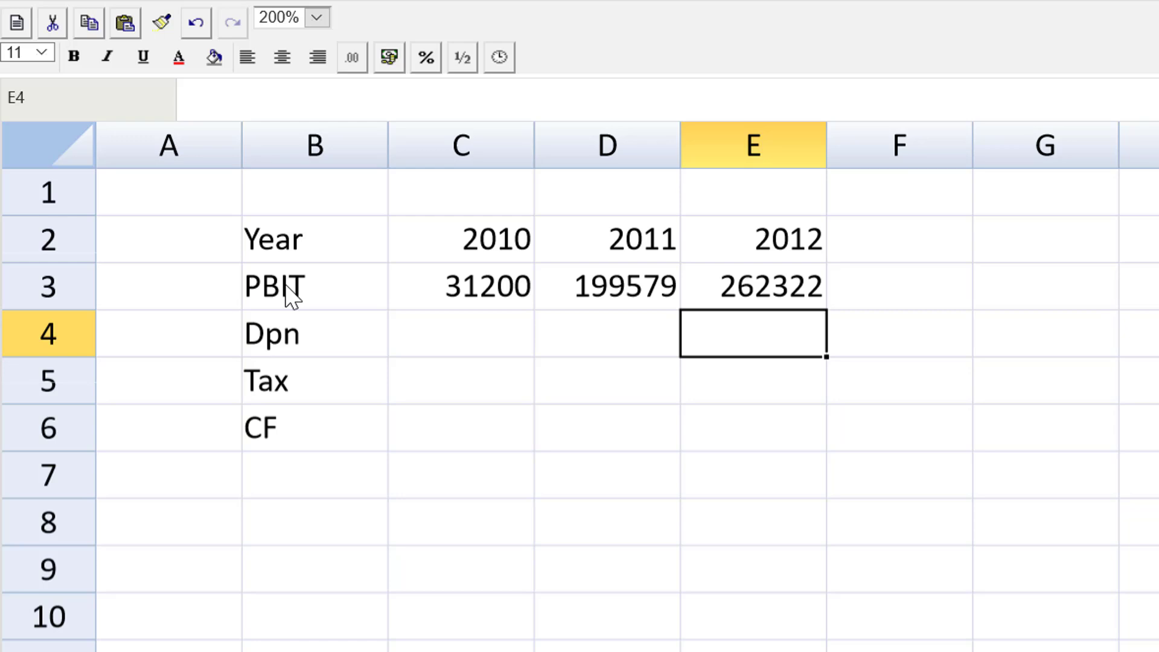
- Enter depreciation of 120000 in C4 and copy it into D4 and E4
key(Left)
key(Left)
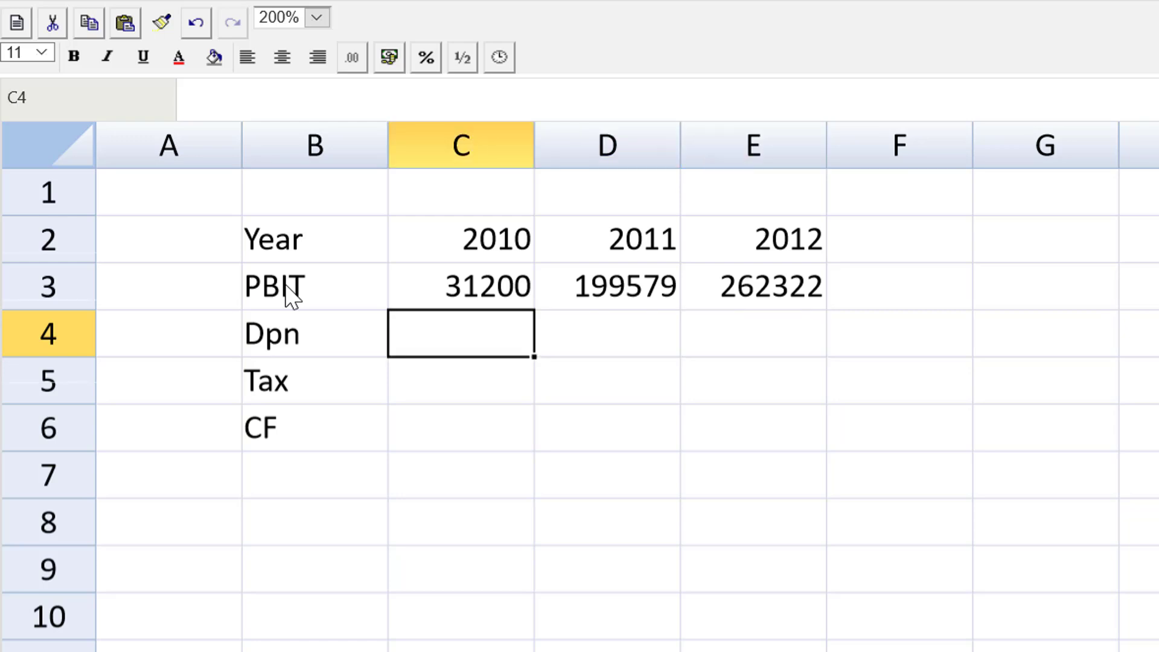
text(120000)
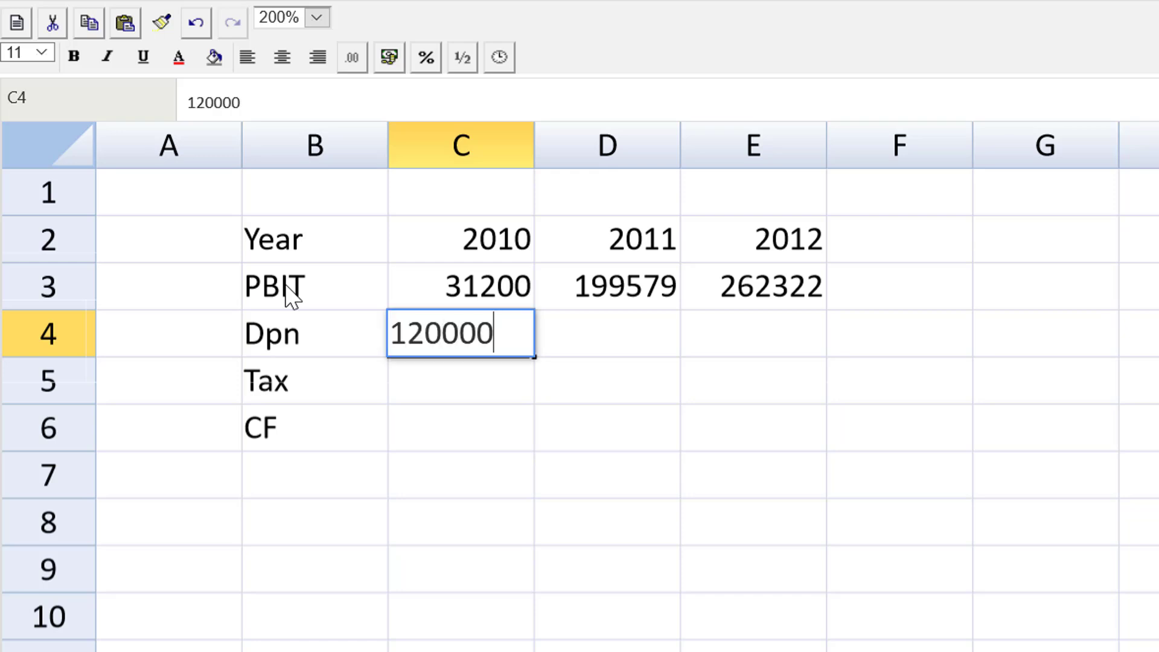
key(Return)
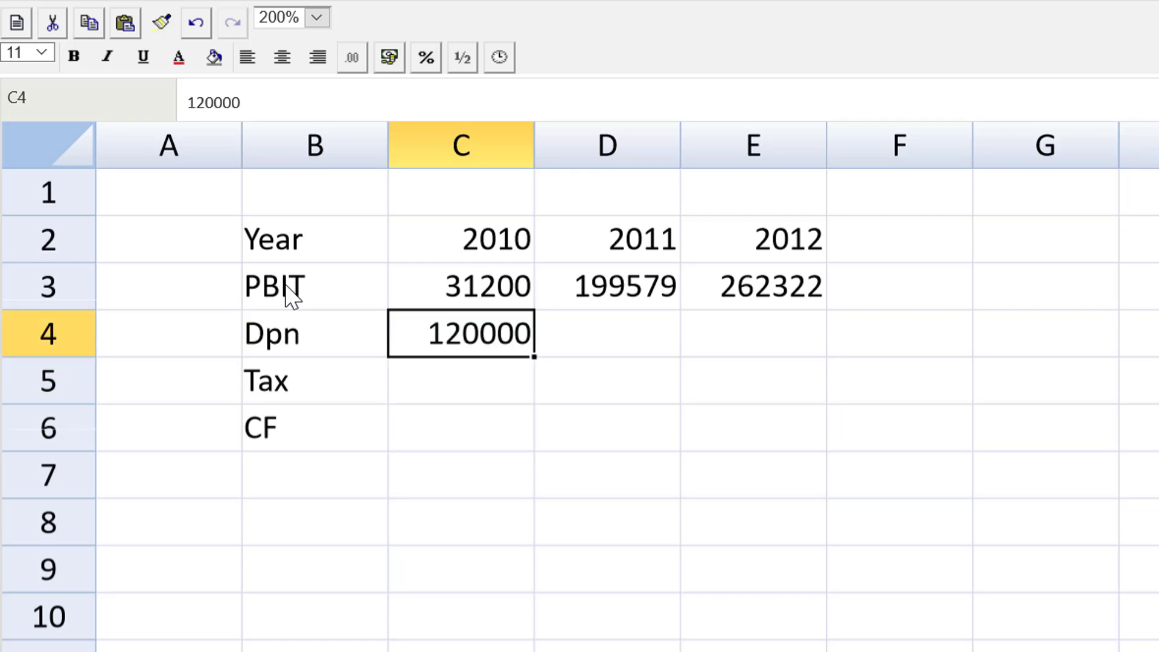
key(ctrl+c)
key(Right)
key(ctrl+v)
key(Right)
key(ctrl+v)
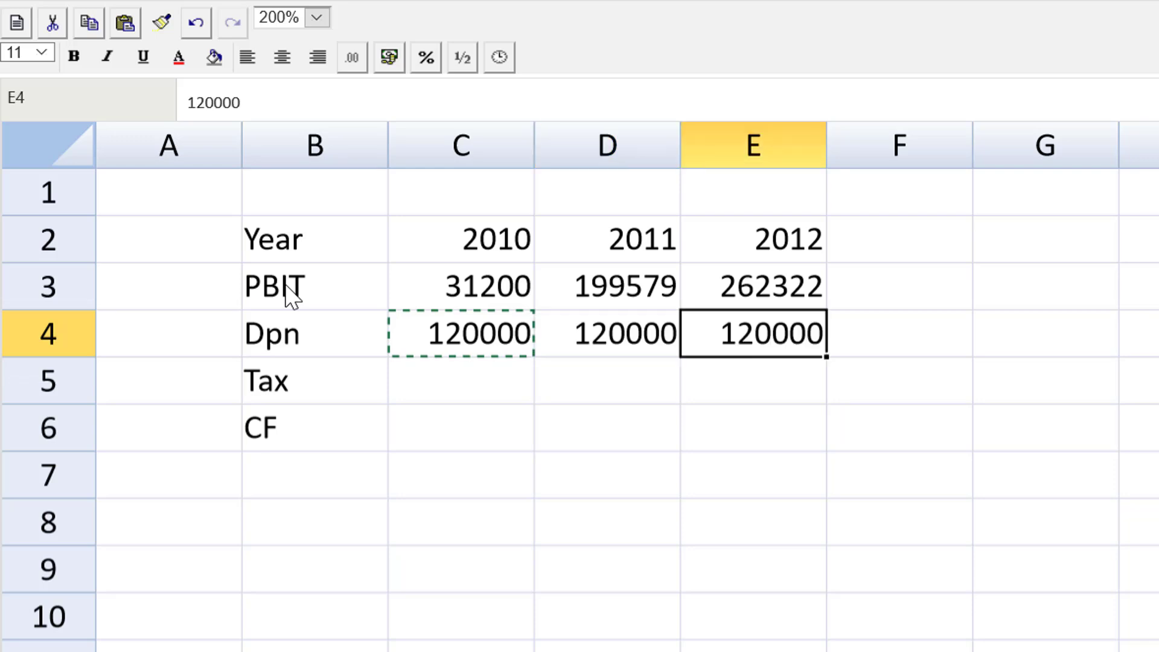
key(Down)
key(Left)
key(Left)
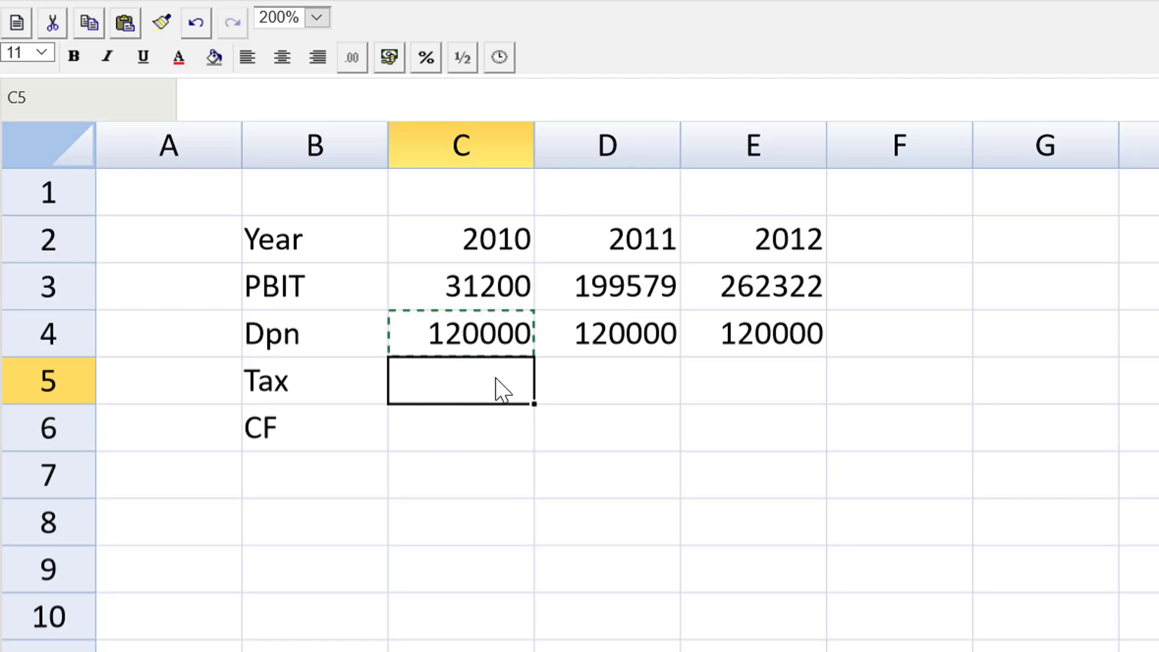
- Enter tax as =C3*-0.3 in C5 and copy it to D5:E5, giving -9360, -59873.7, -78696.6
text(=)
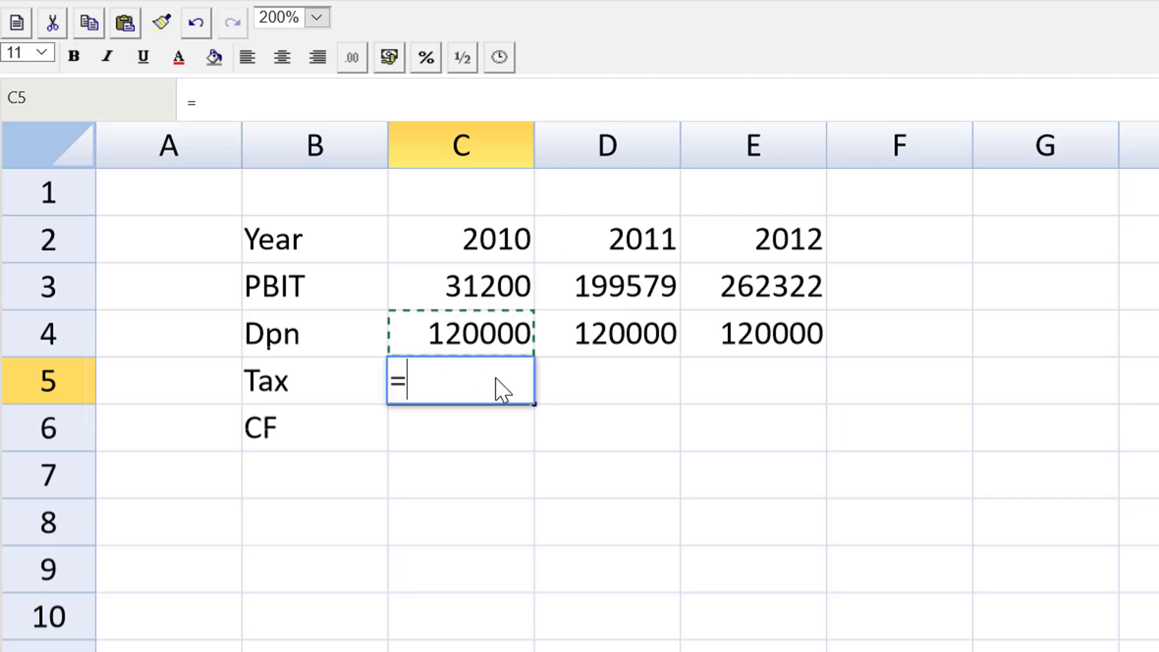
click(498, 290)
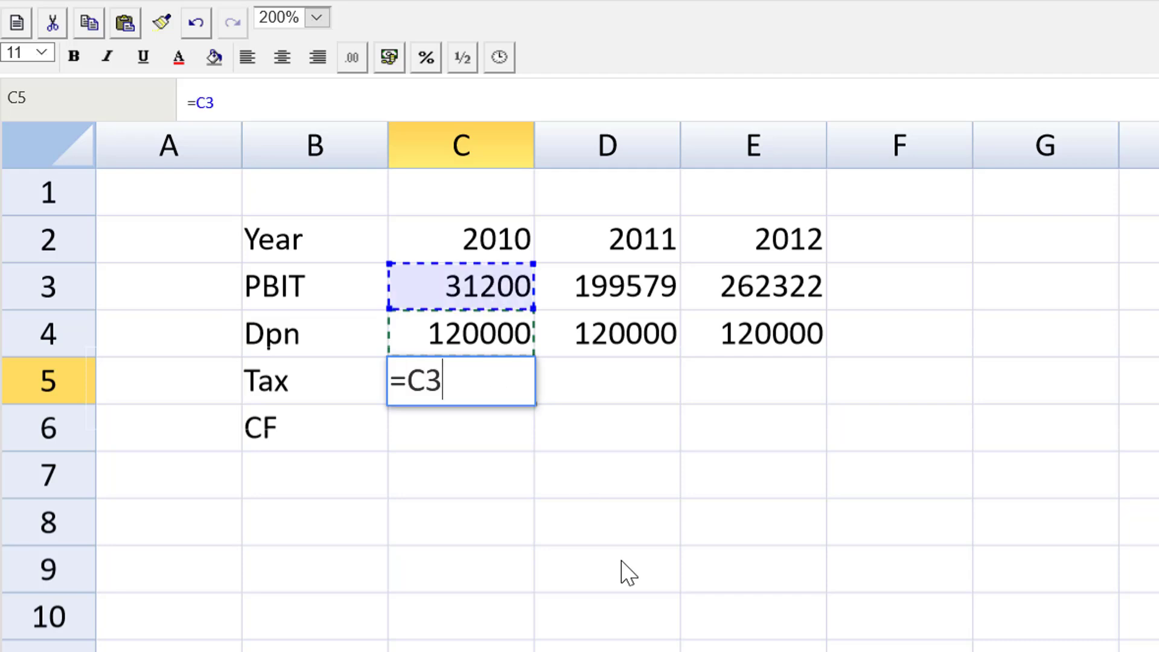
text(*-)
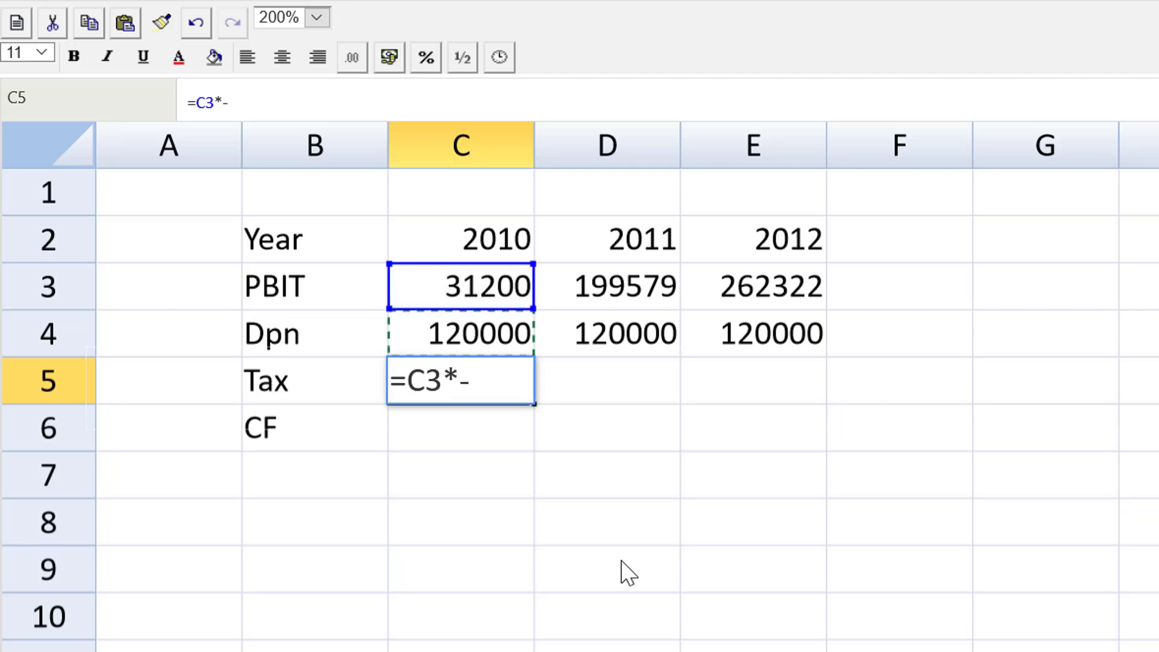
text(0.3)
key(Return)
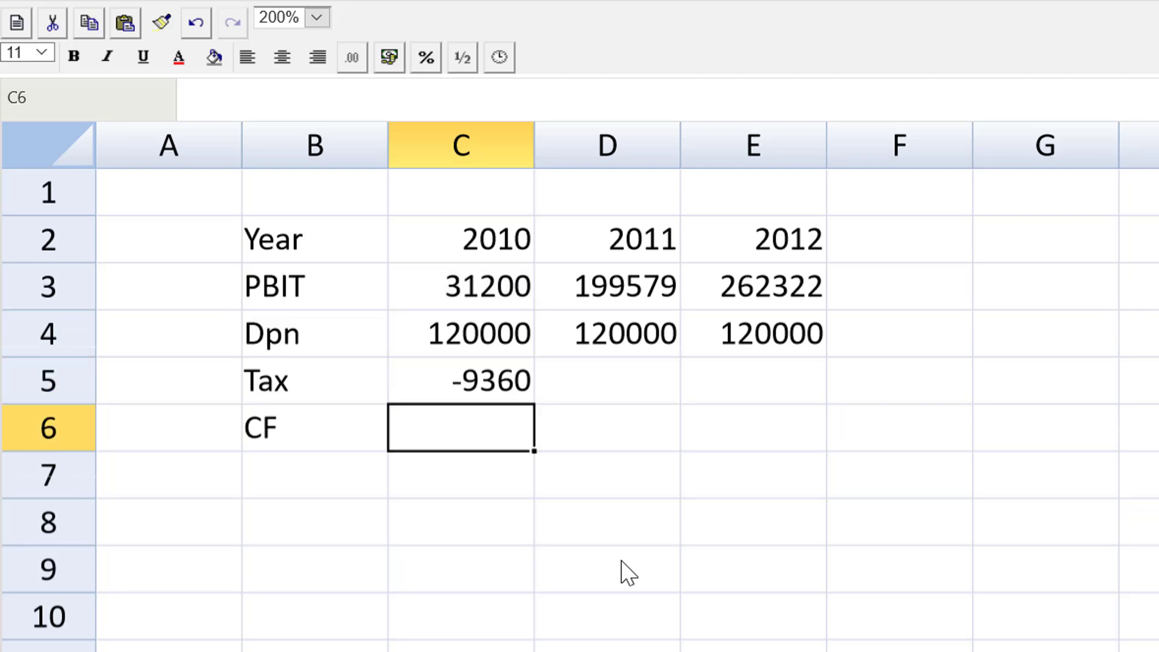
key(Up)
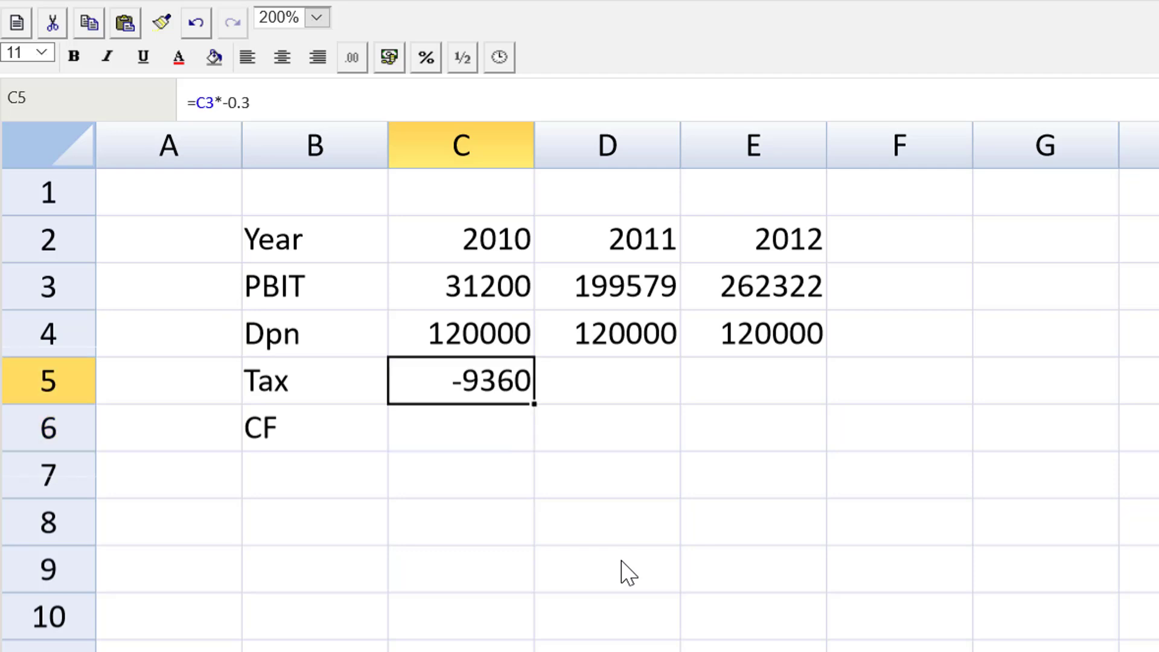
key(Right)
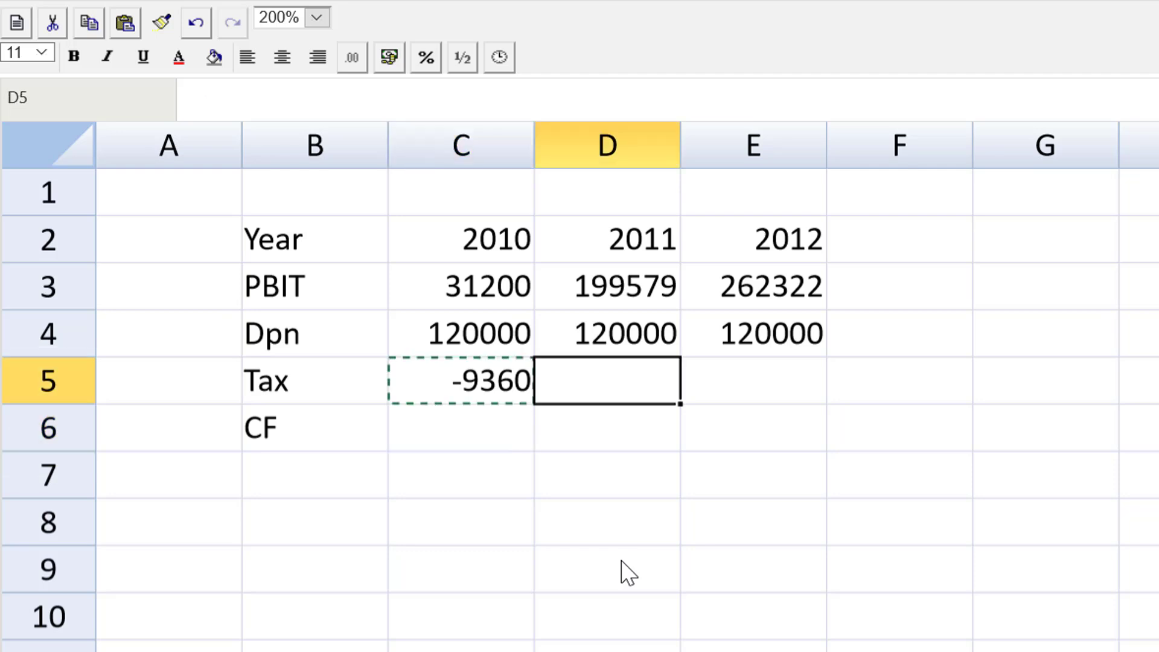
key(ctrl+v)
key(Right)
key(ctrl+v)
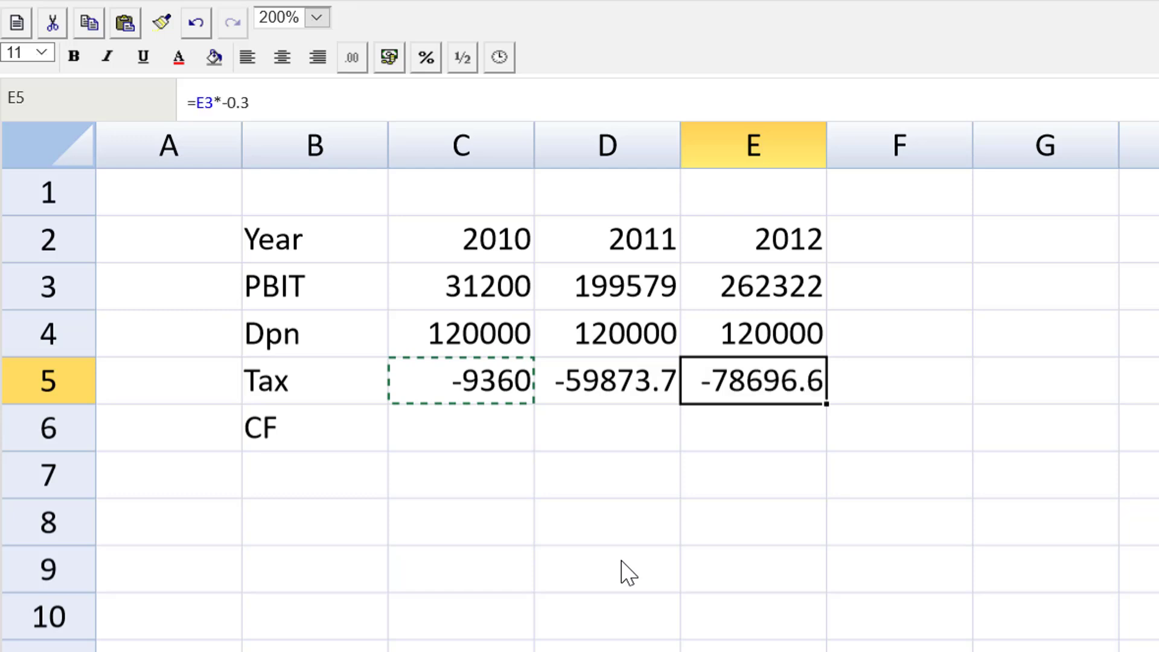
key(Down)
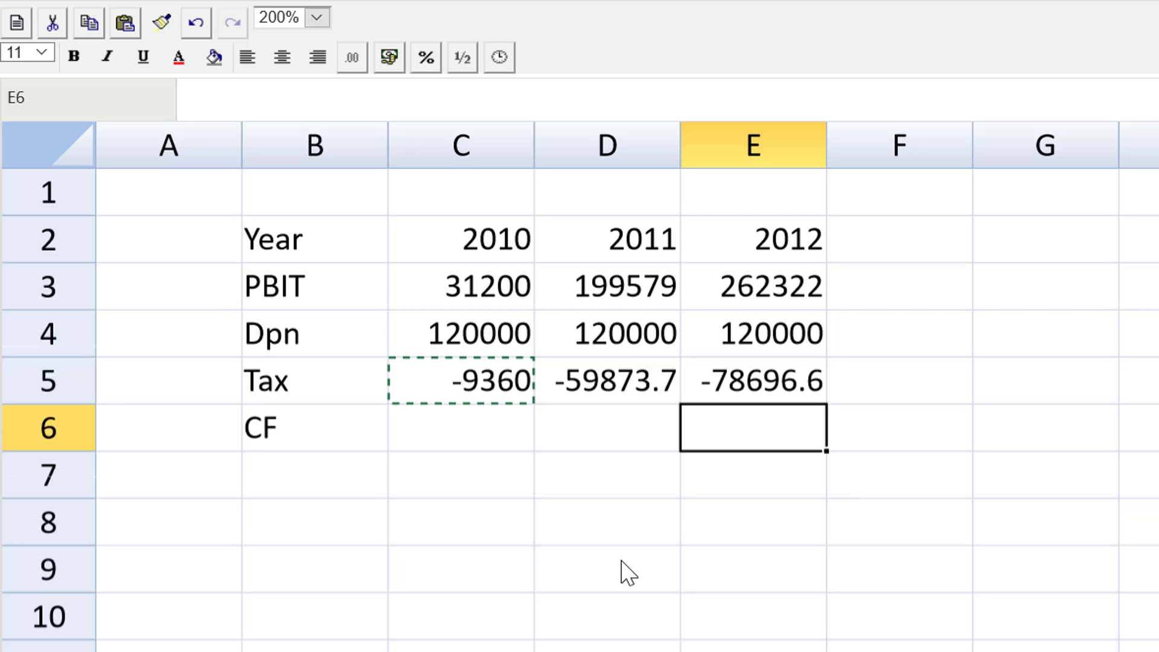
- Enter =SUM(C3:C5) in C6 and copy across, giving cash flows 141840, 259705.3 and 303625.4
key(Left)
key(Left)
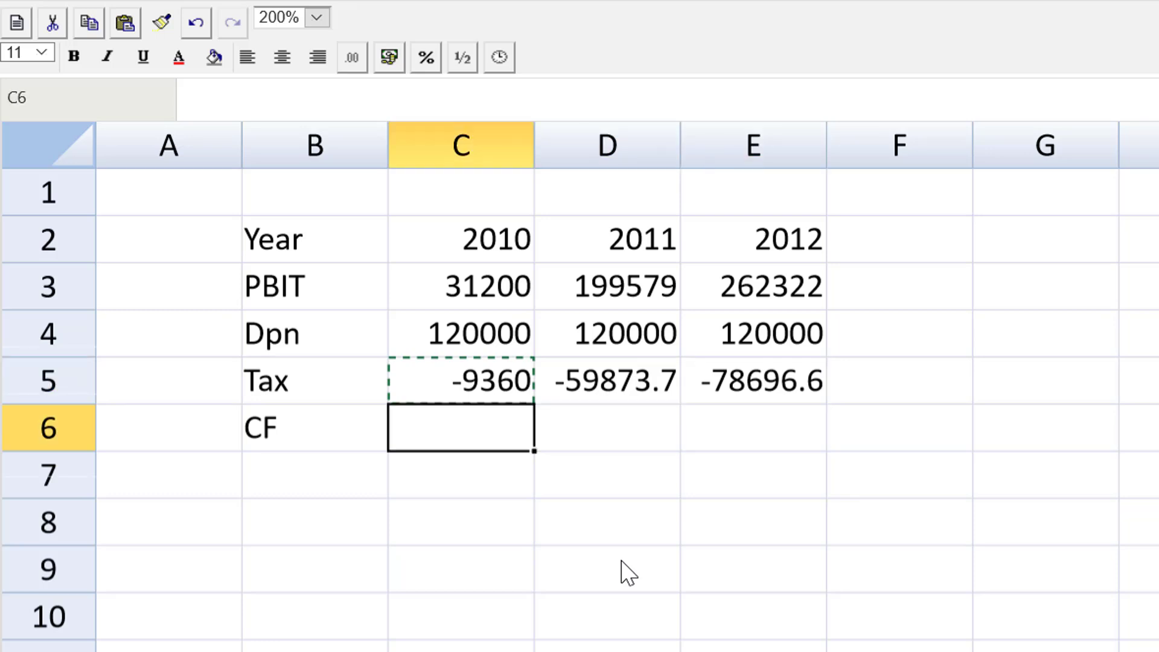
text(=)
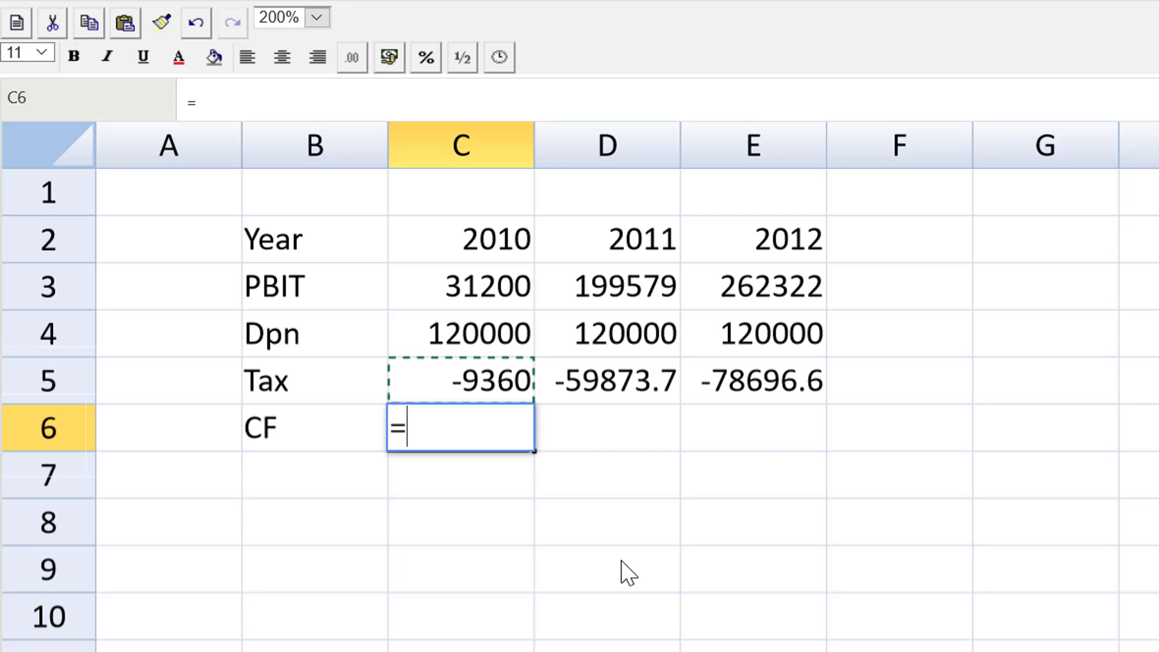
text(sum()
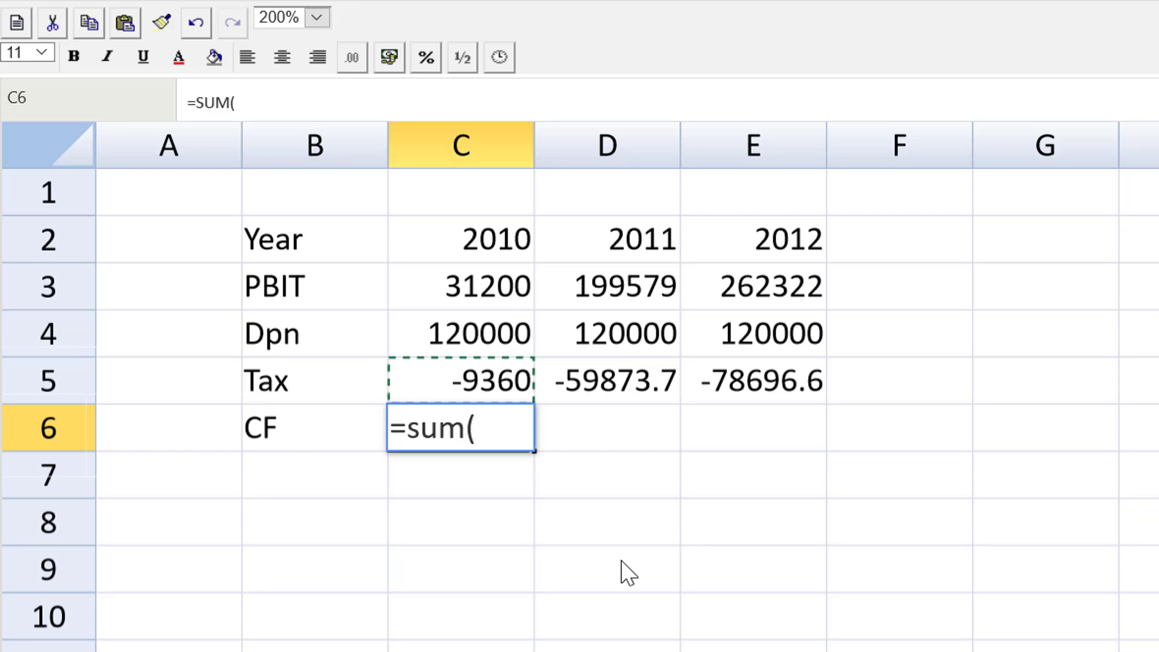
drag(488, 283, 488, 378)
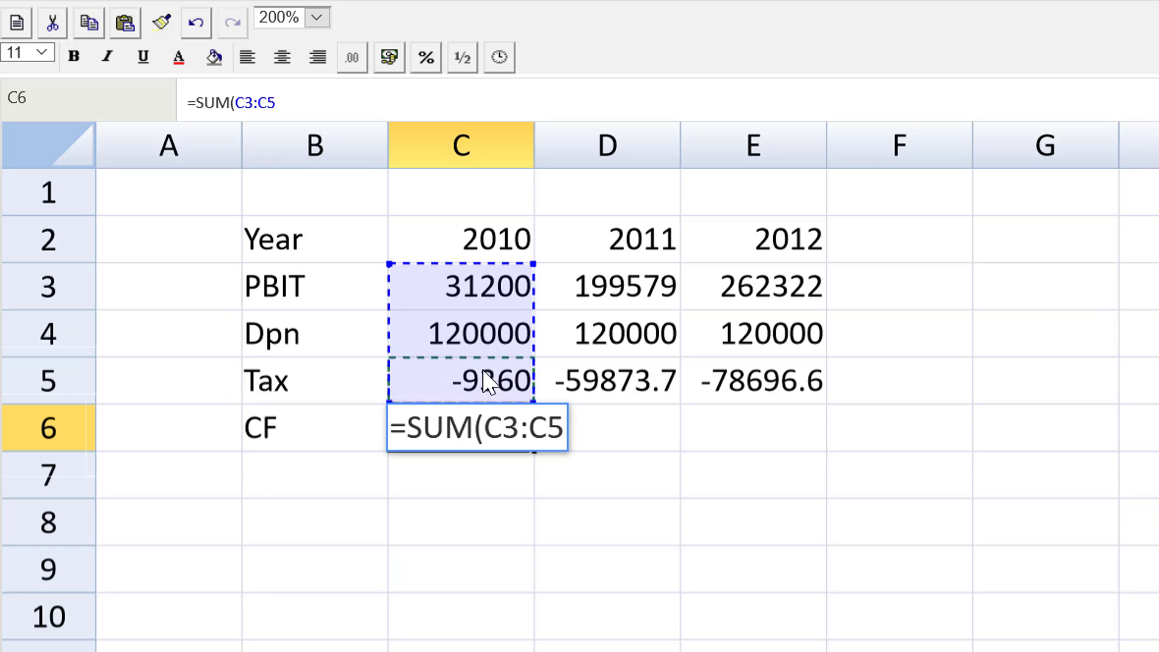
text())
key(Return)
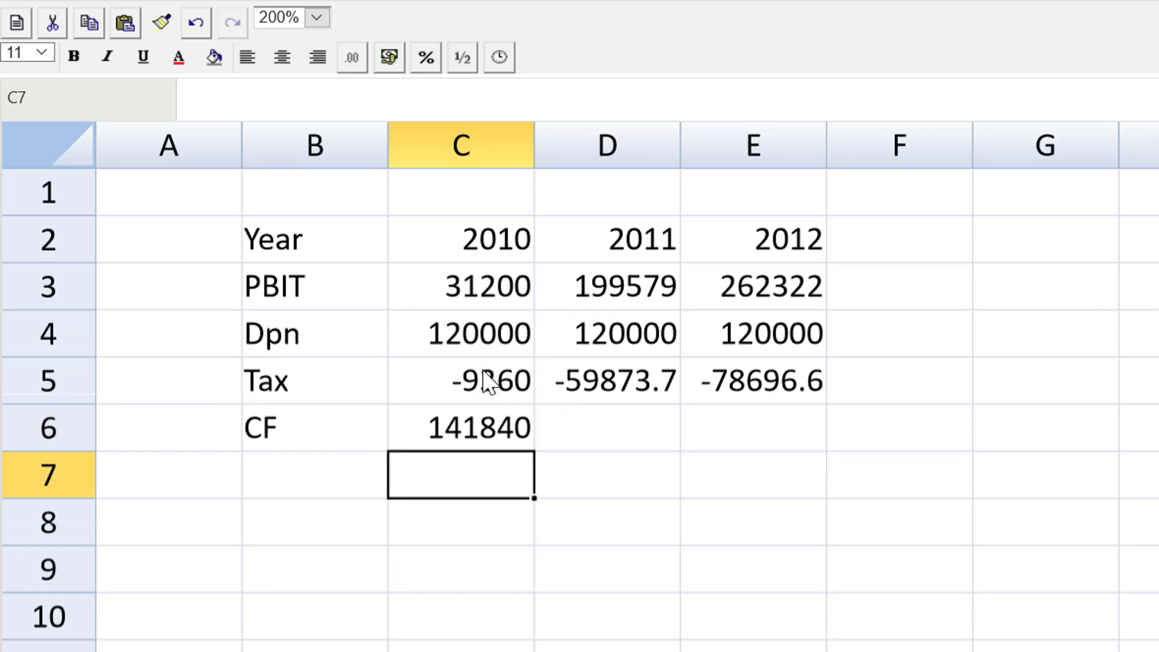
key(Up)
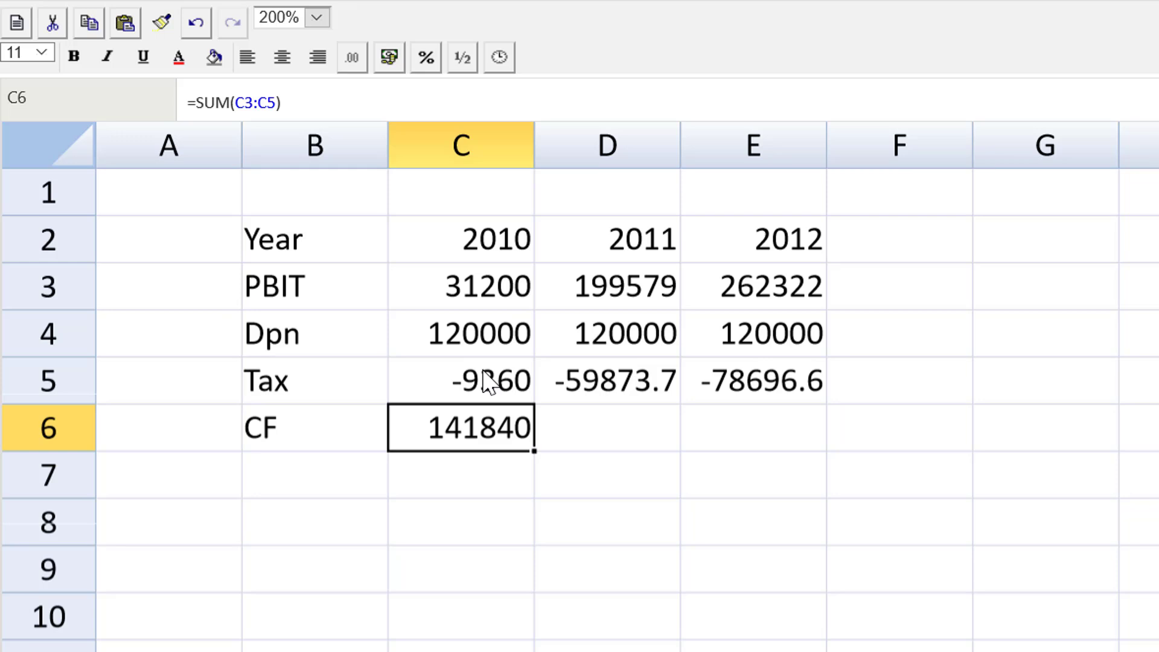
key(Right)
key(ctrl+v)
key(Right)
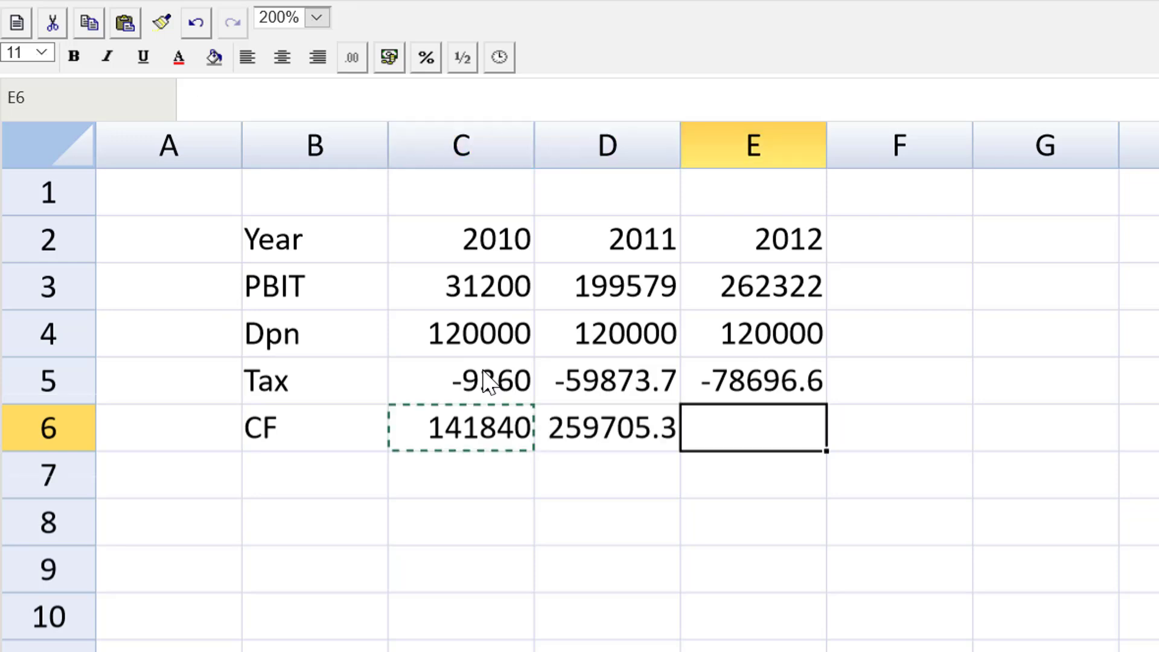
key(ctrl+v)
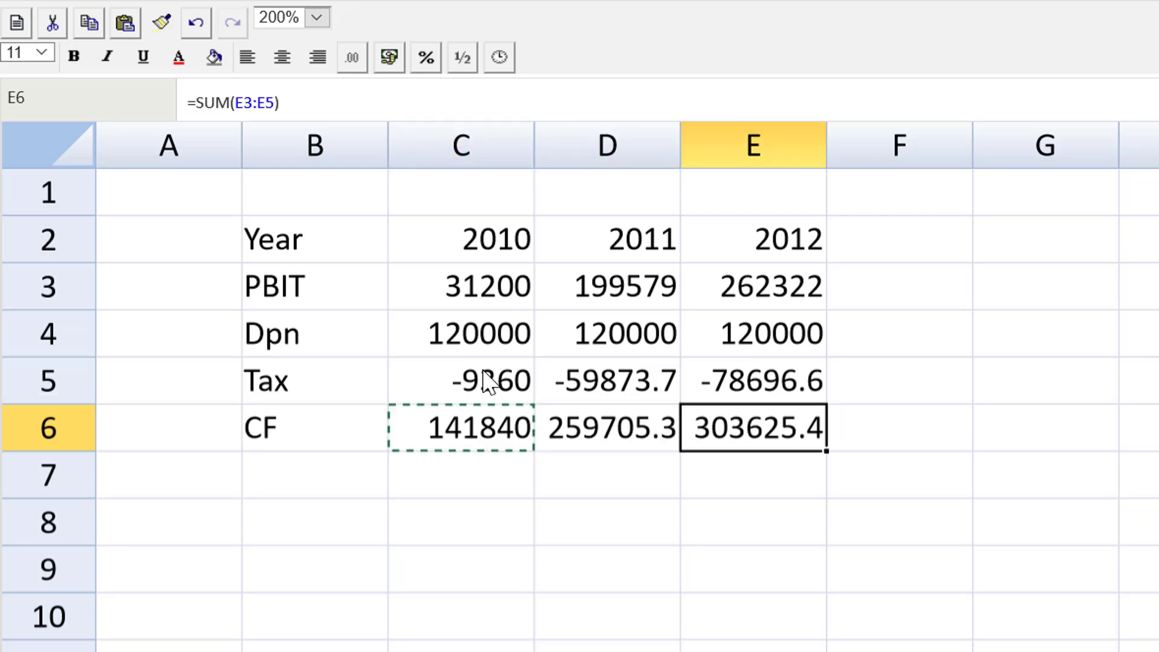
click(656, 483)
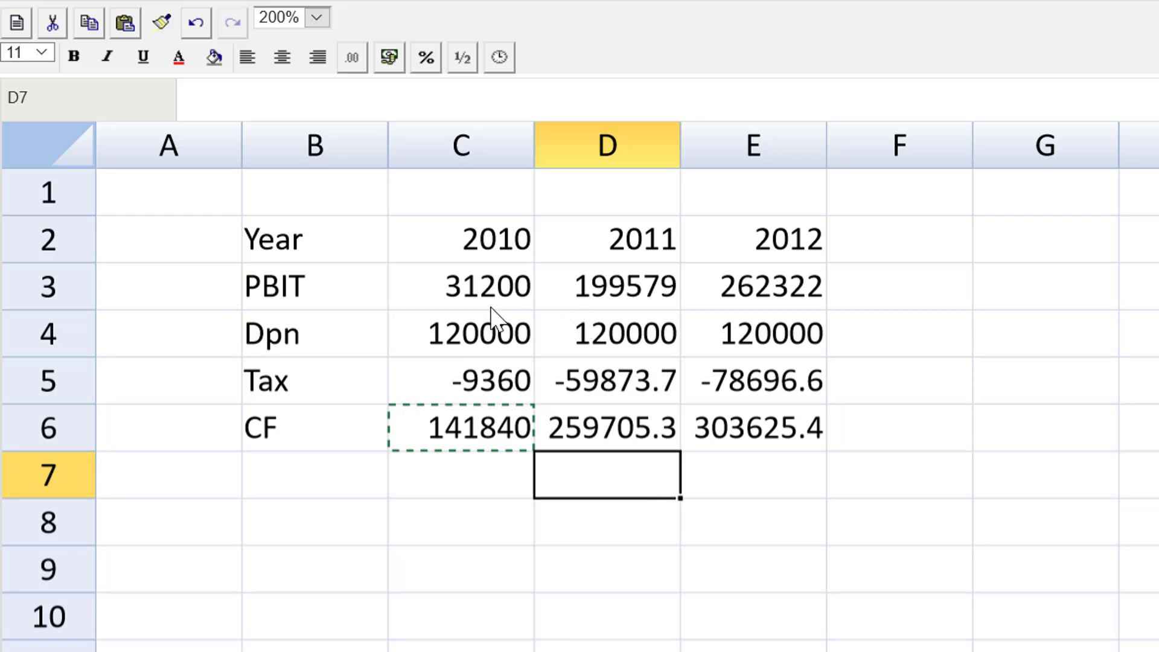
- Format the C3:E6 figures as #,##0 with thousands separators and no decimals
drag(492, 305, 703, 429)
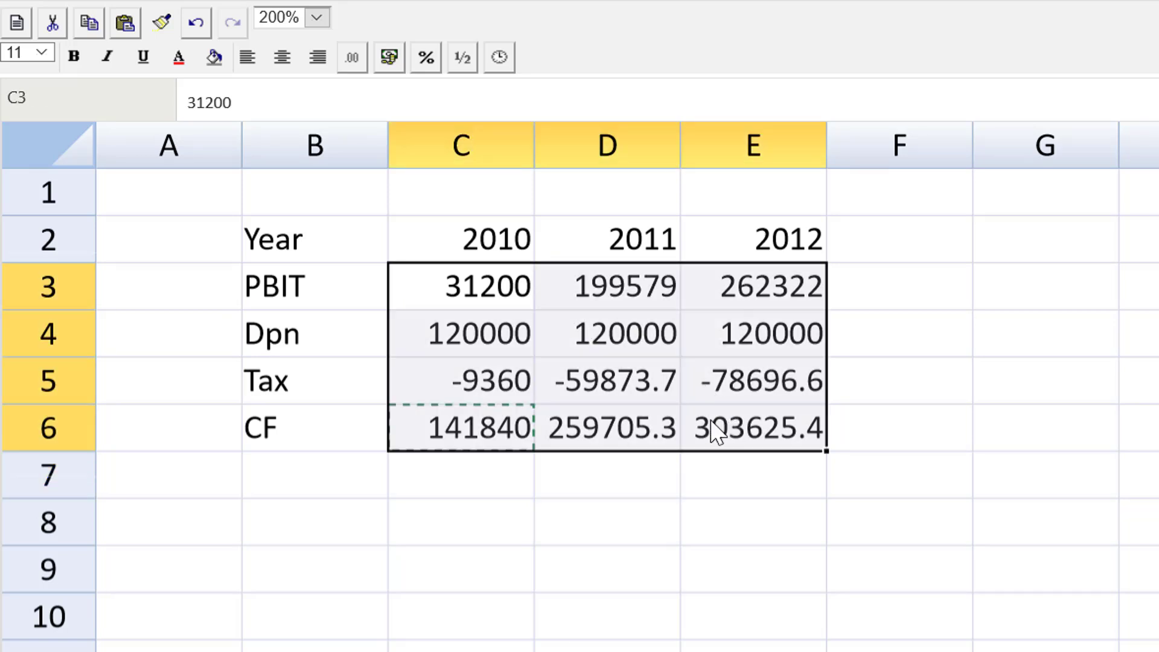
click(352, 58)
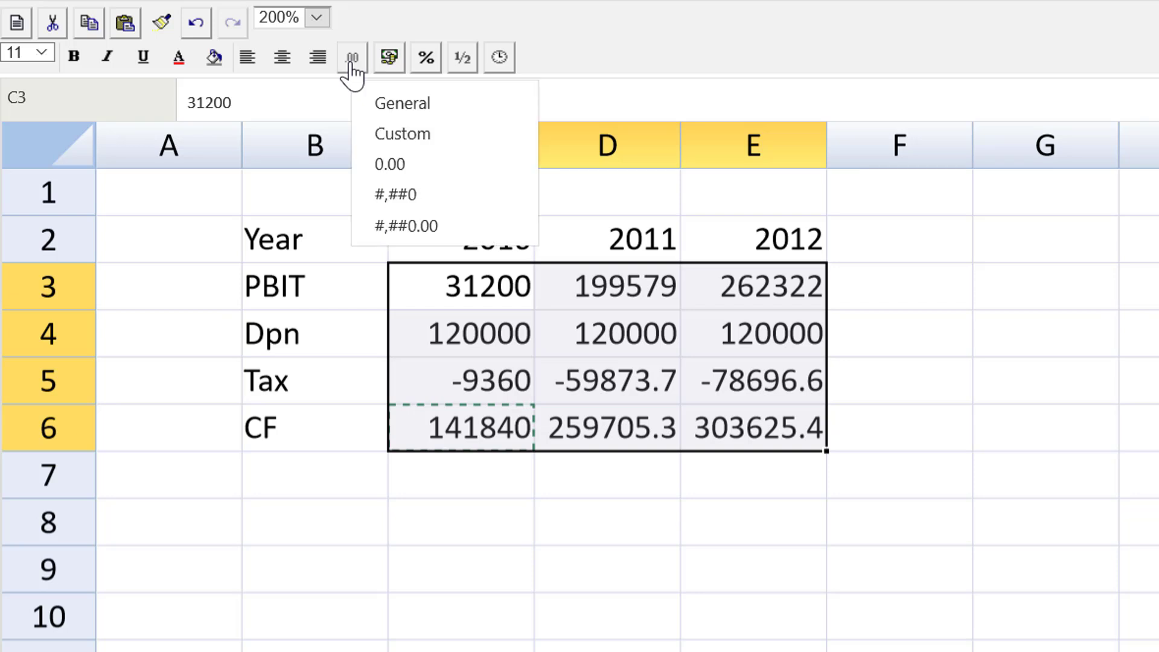
click(395, 196)
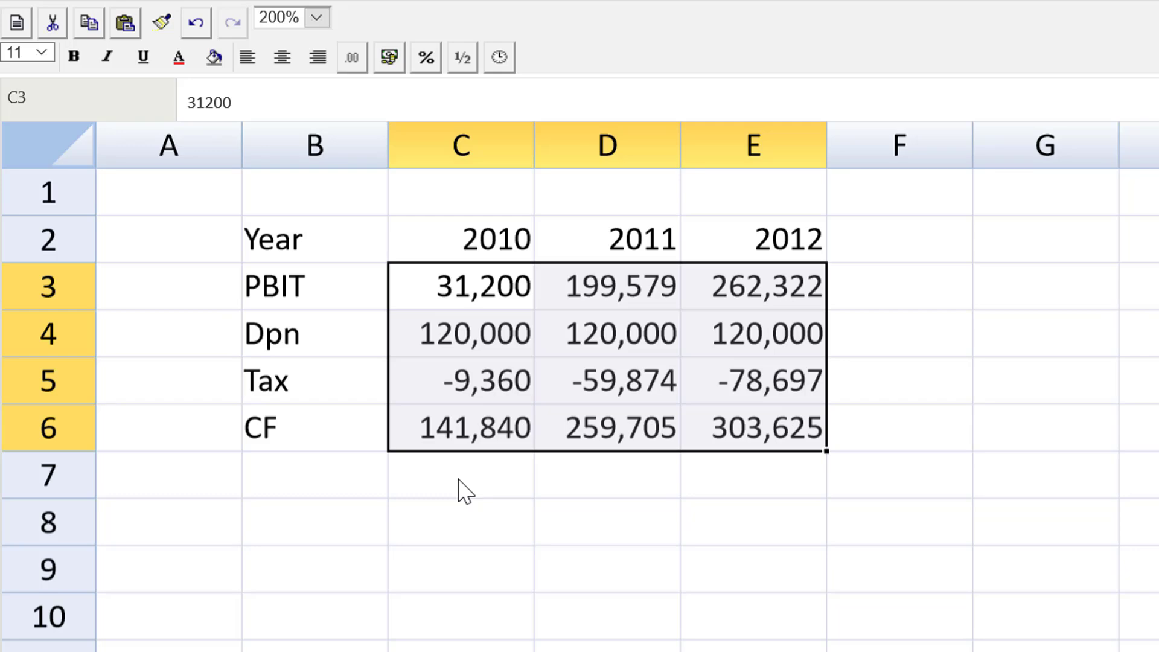
- Underline the three Tax figures in C5:E5
click(465, 490)
drag(477, 387, 747, 368)
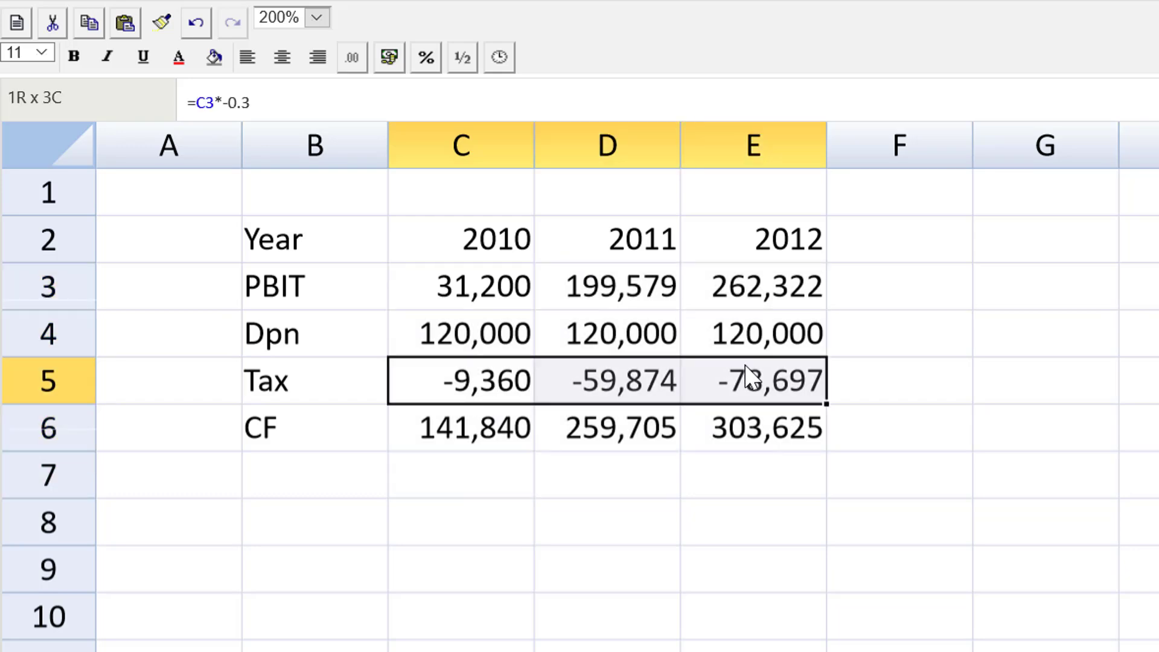
key(ctrl+u)
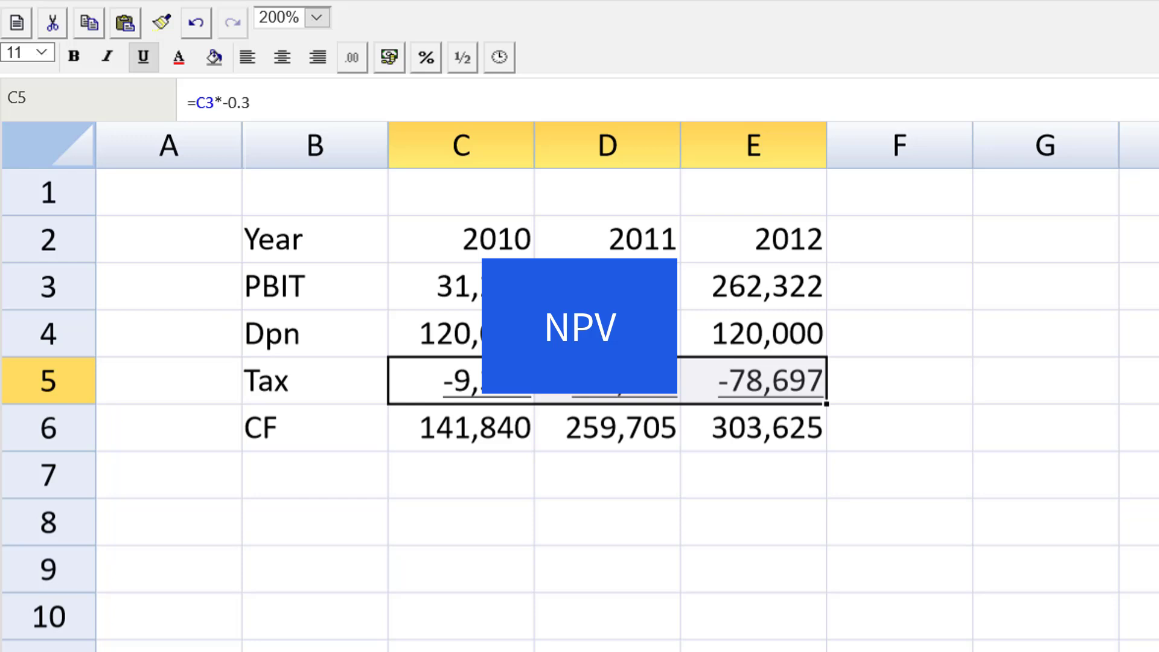
- Label B8 'DCF' and enter =NPV(0.125,C6:E6) in C8
scroll(287, 483, down, 1)
click(286, 483)
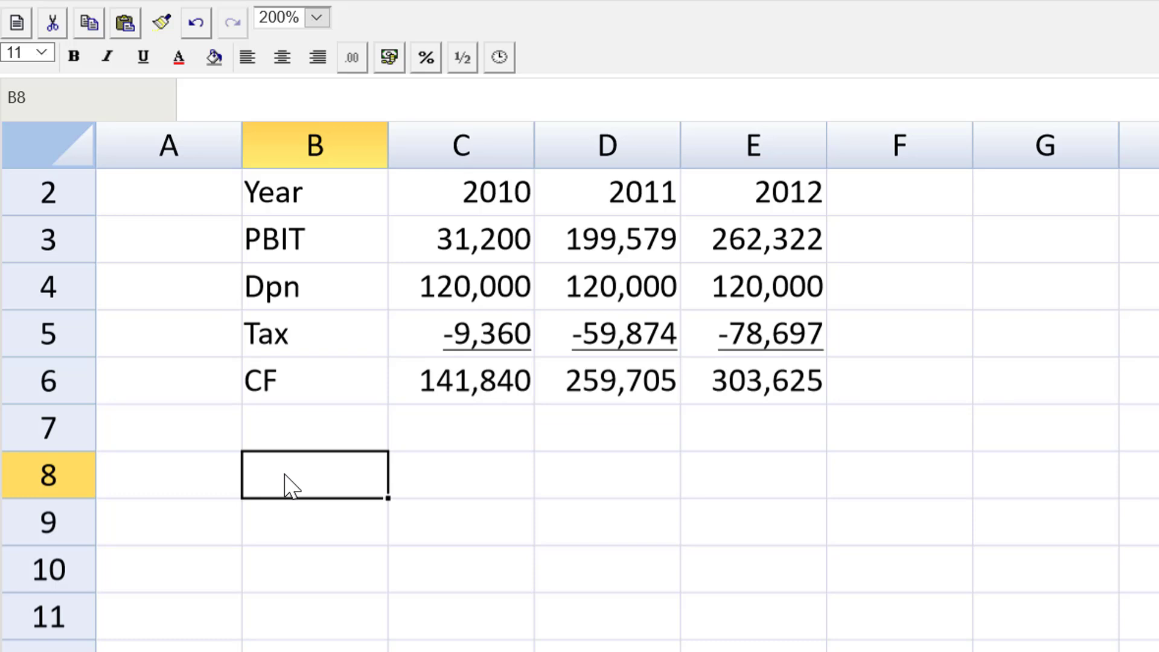
text(D)
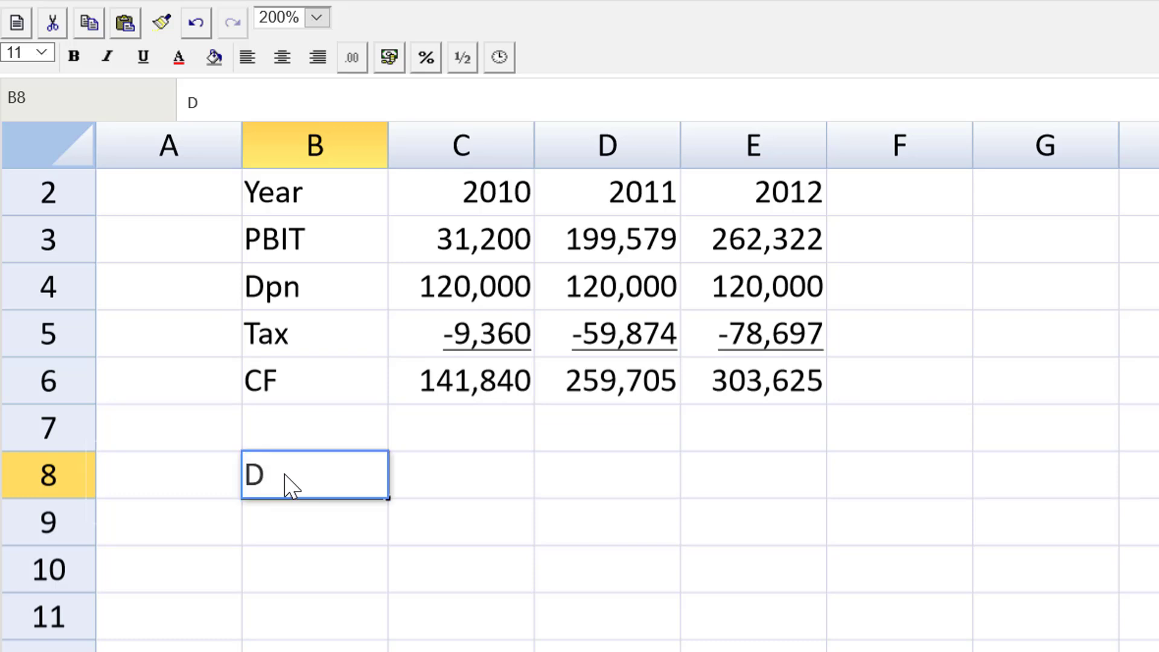
text(CF)
key(Tab)
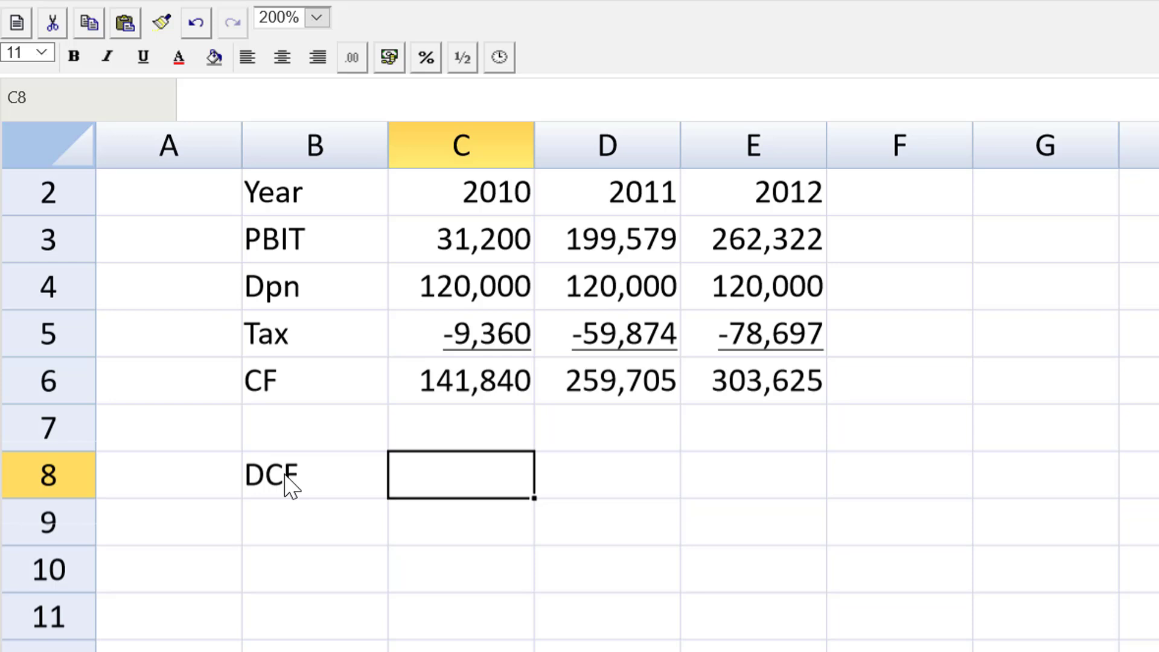
text(=)
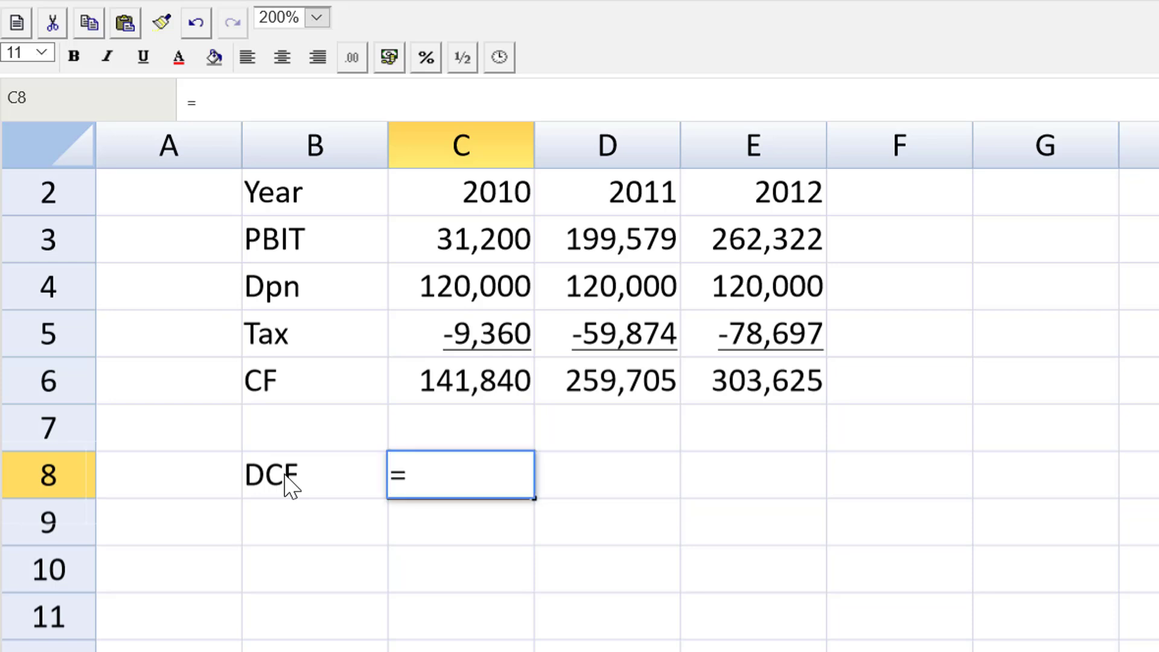
text(npv)
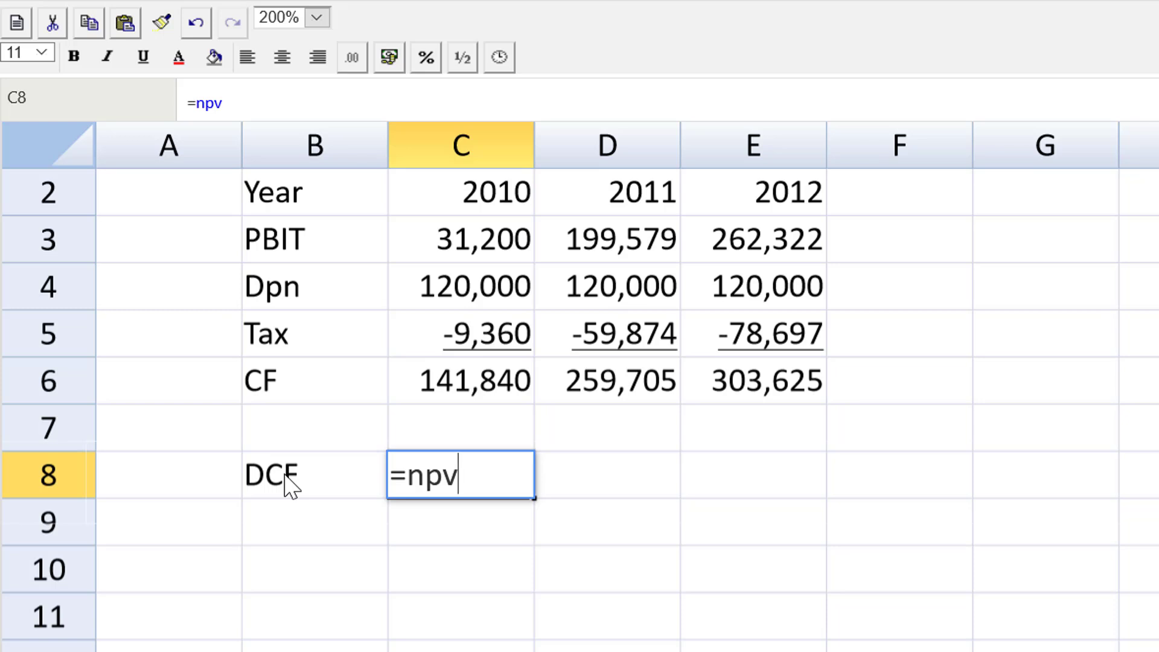
text(()
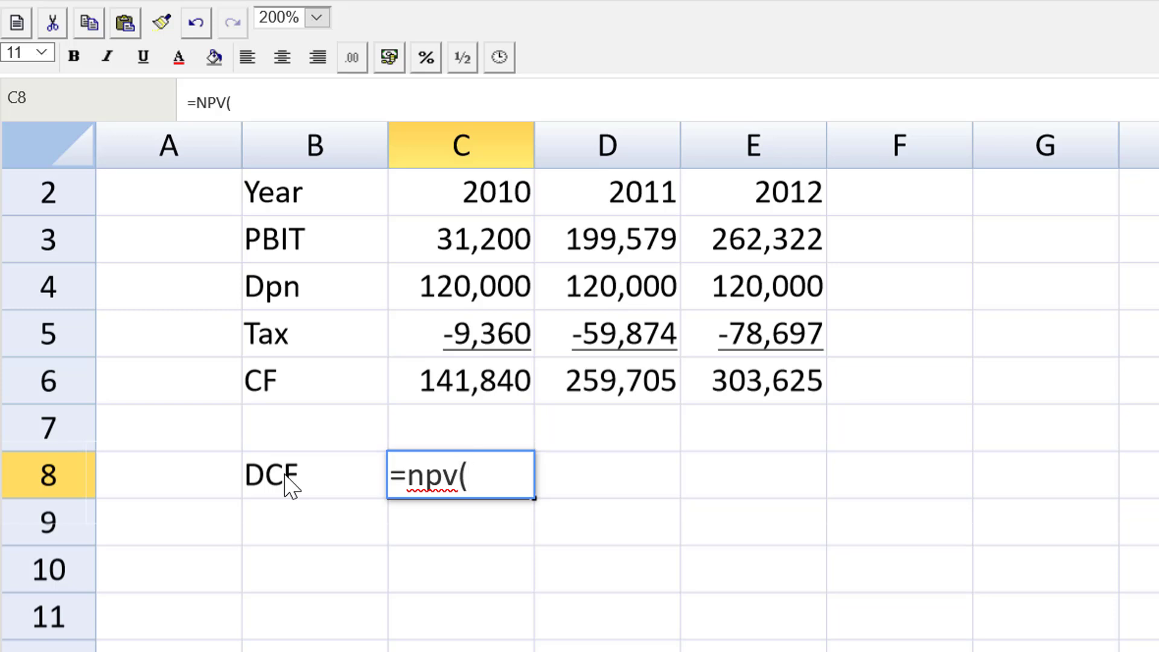
text(0.125)
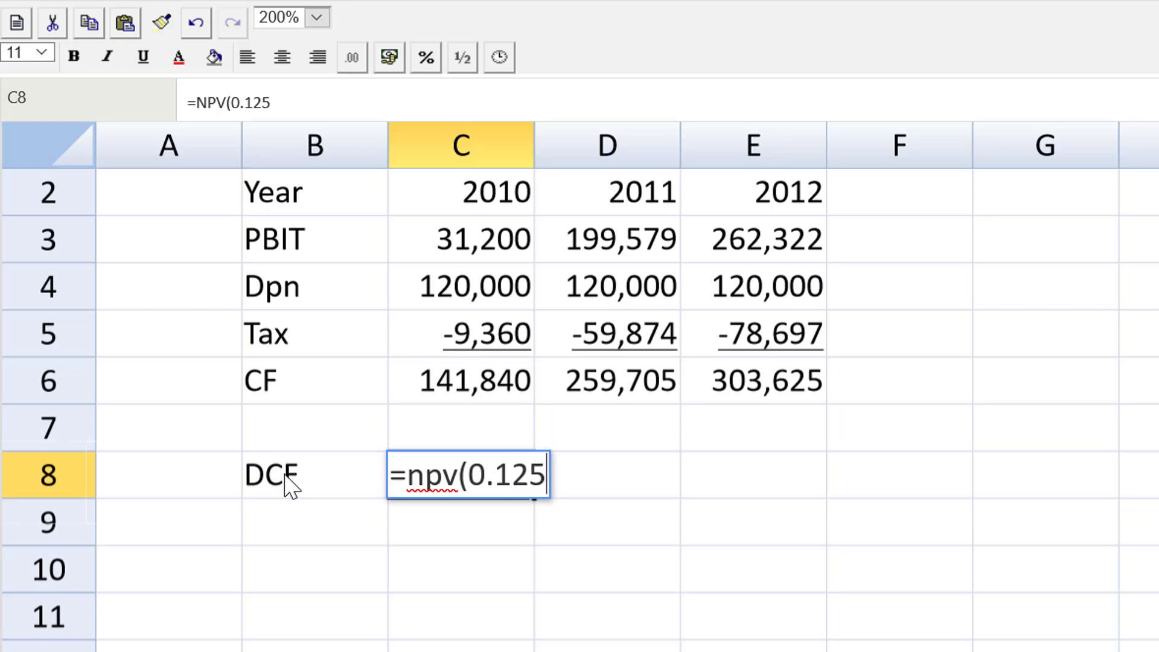
text(,)
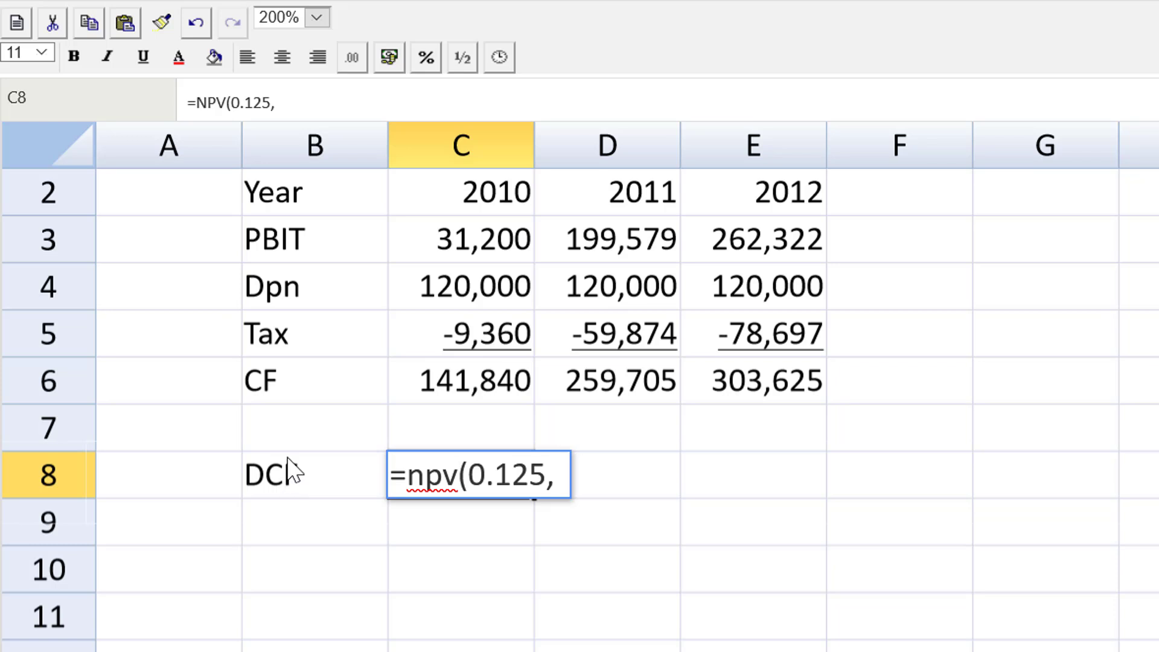
drag(421, 380, 749, 378)
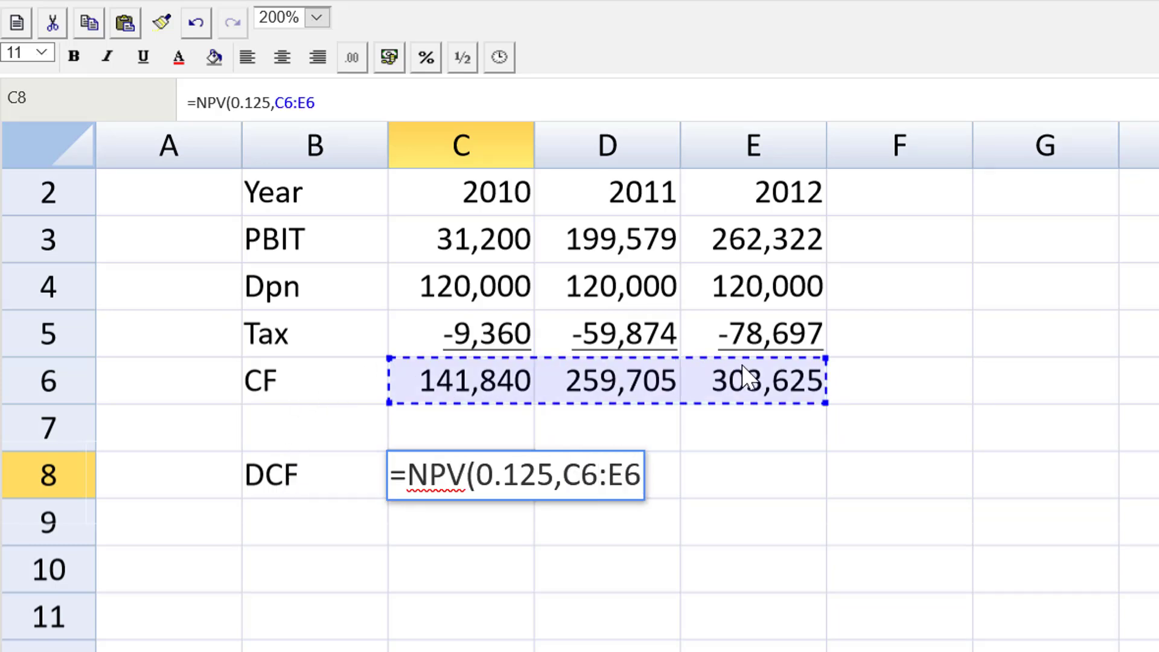
text())
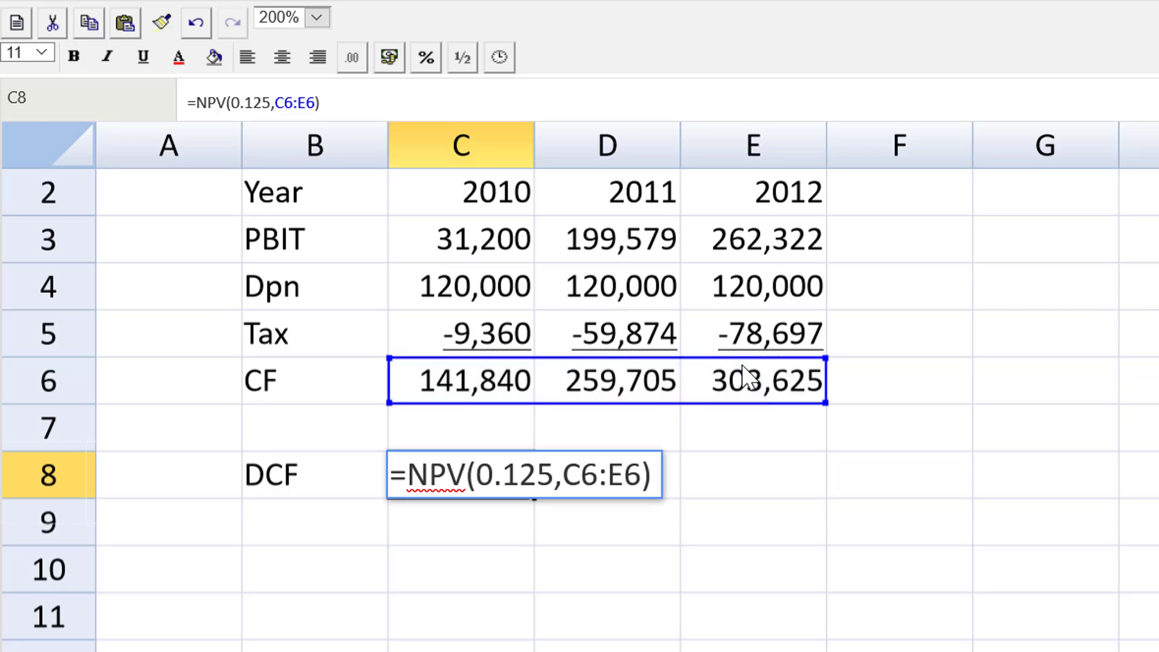
key(Return)
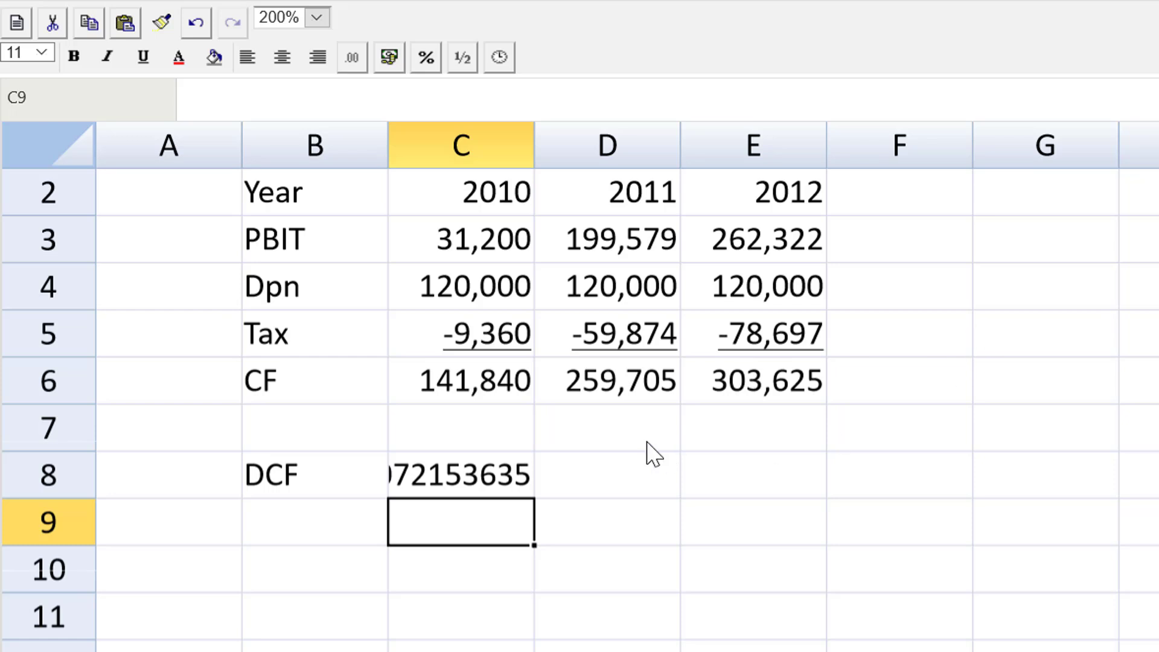
- Format the DCF result in C8 as #,##0 so it shows 544,525
click(475, 480)
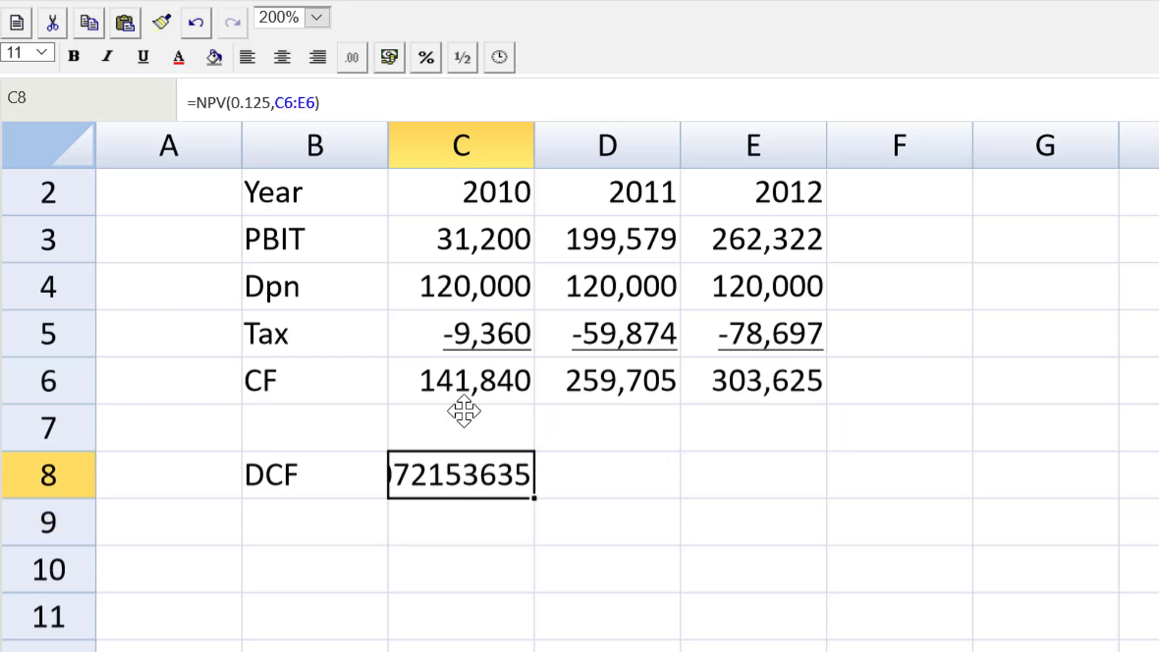
click(353, 55)
click(400, 184)
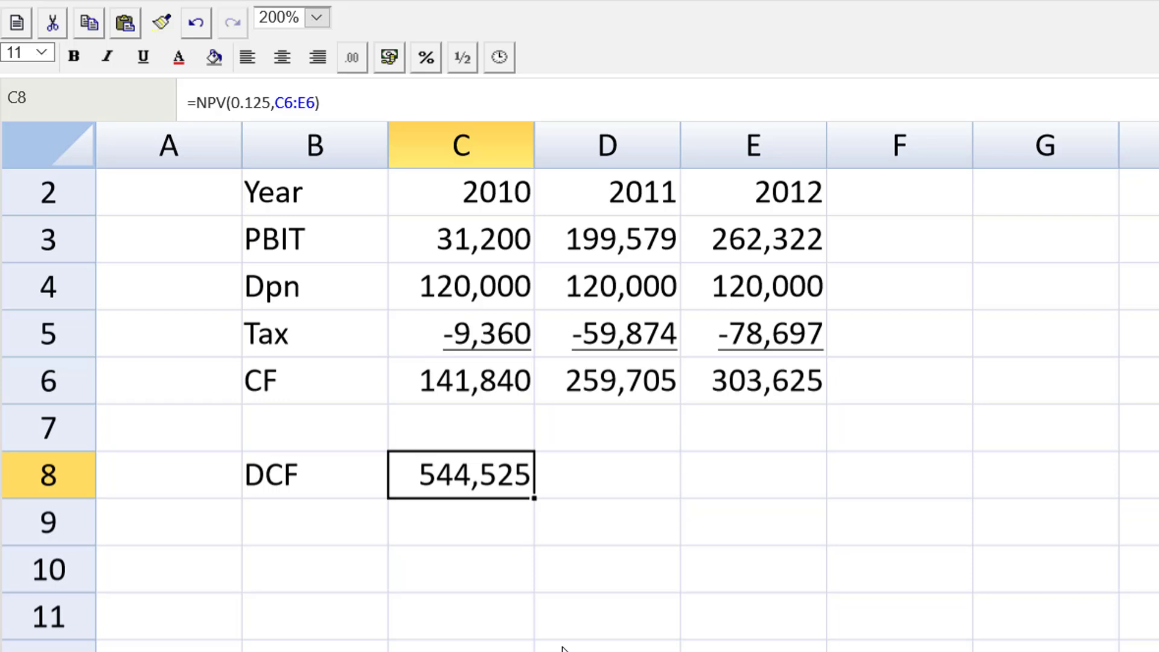
click(294, 530)
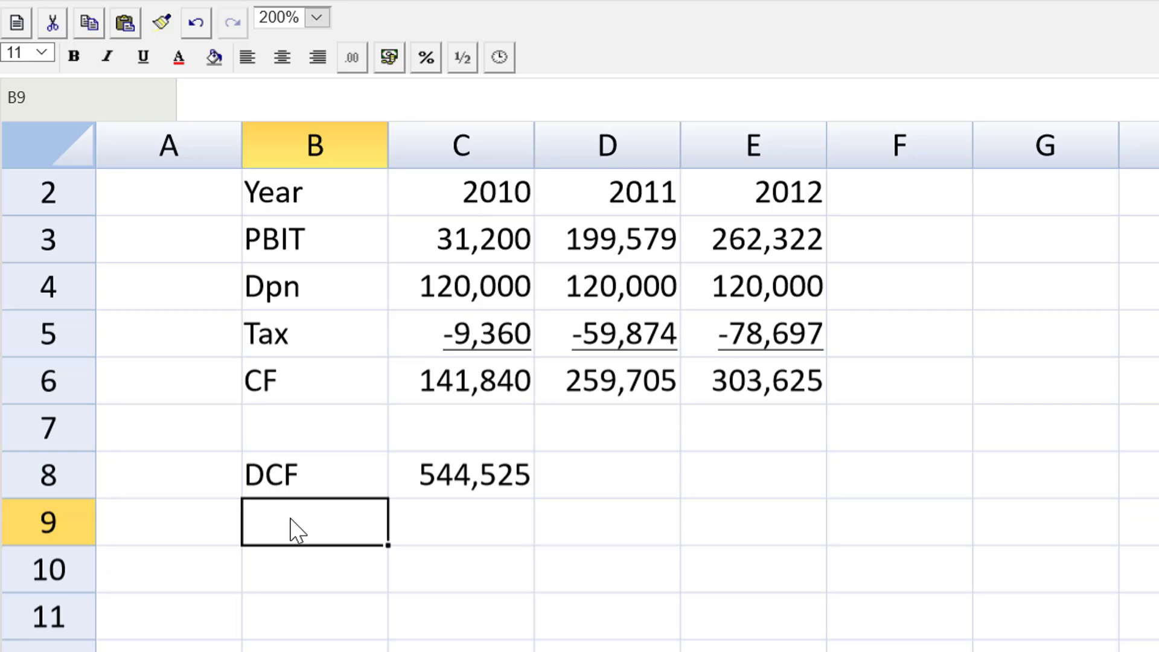
- Add an 'Initial I' row with -600000 in C9
text(Initial I)
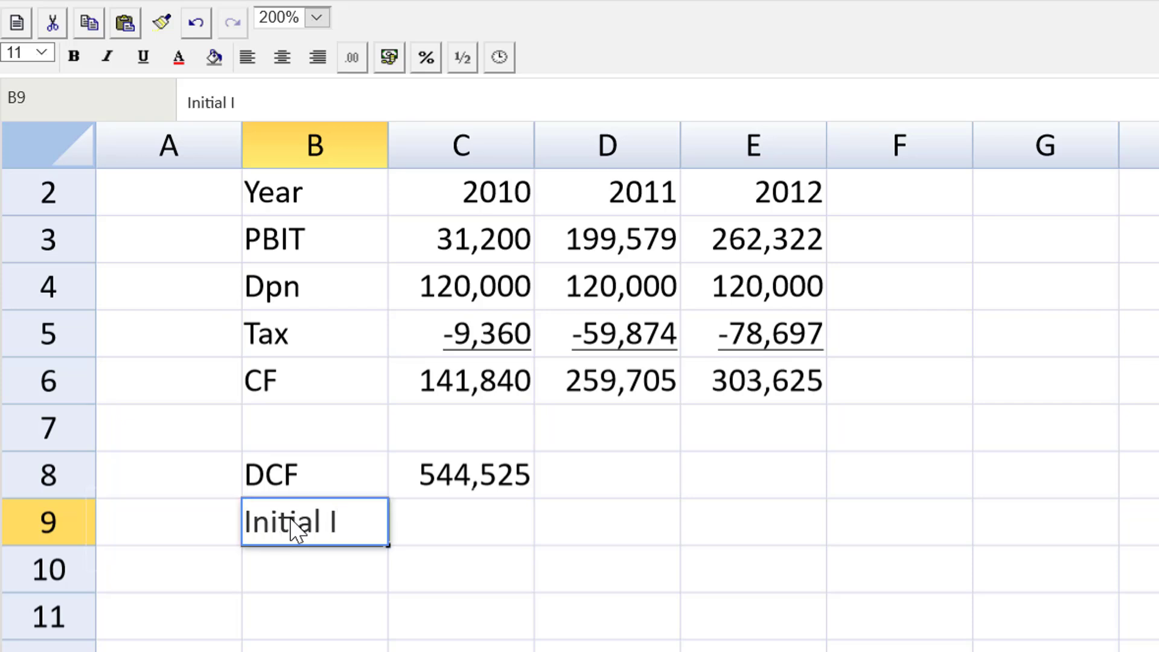
key(Tab)
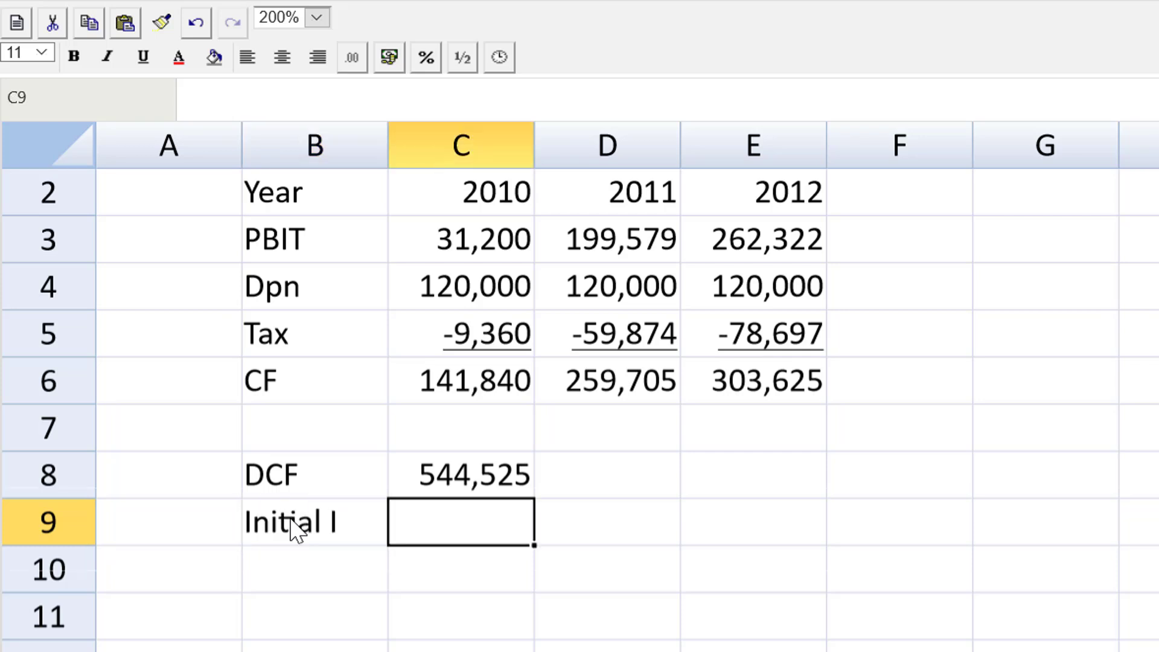
text(-60000)
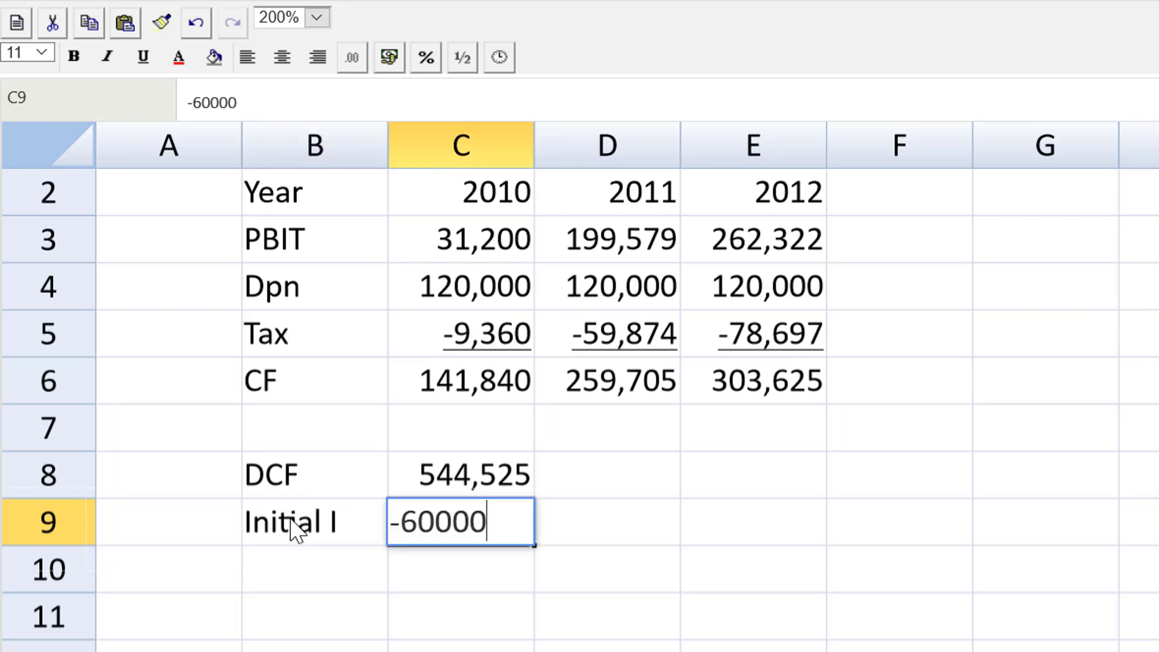
text(0)
key(Return)
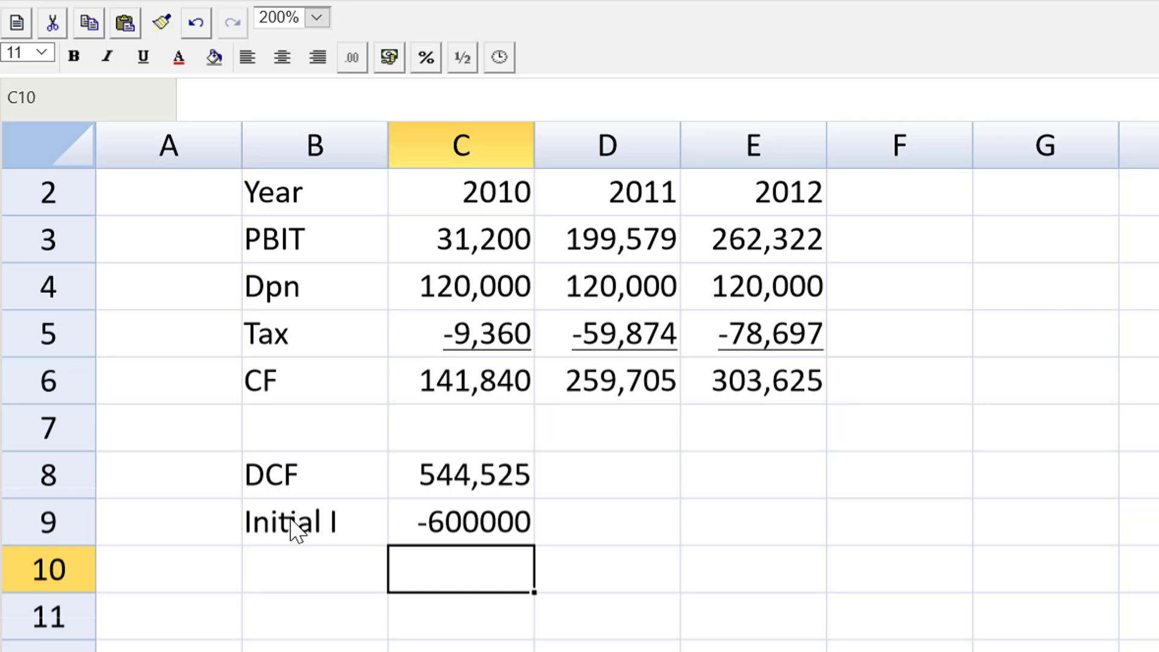
- Label B10 'NPV' and enter =SUM(C8:C9) in C10
key(Left)
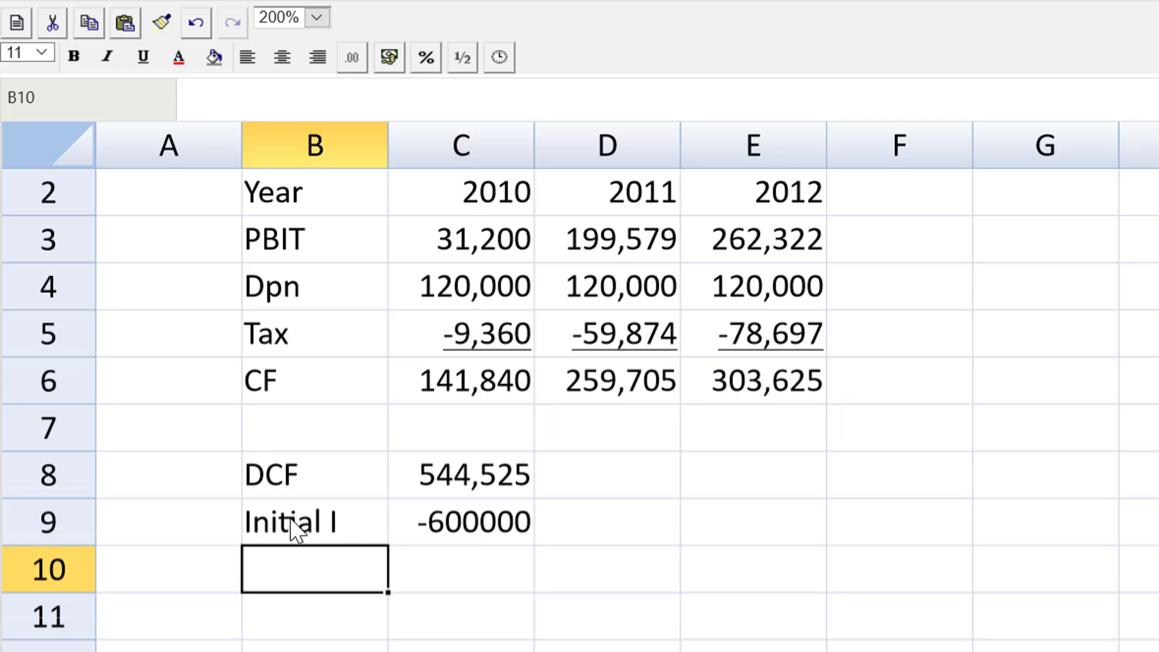
text(NPV)
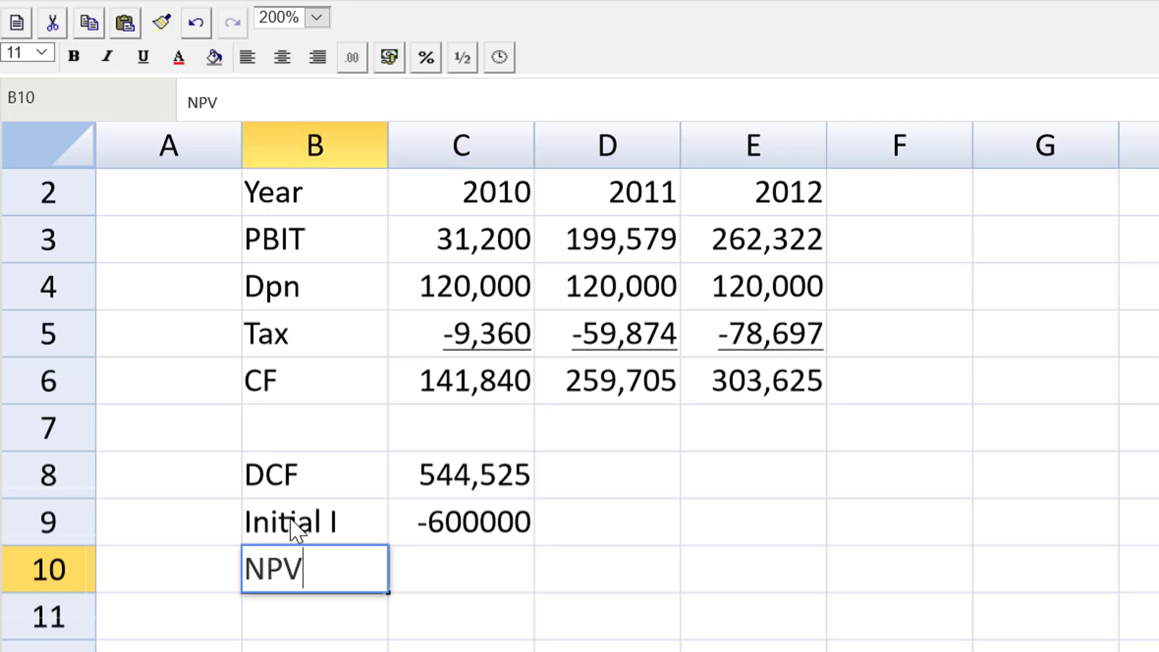
key(Tab)
text(=sum()
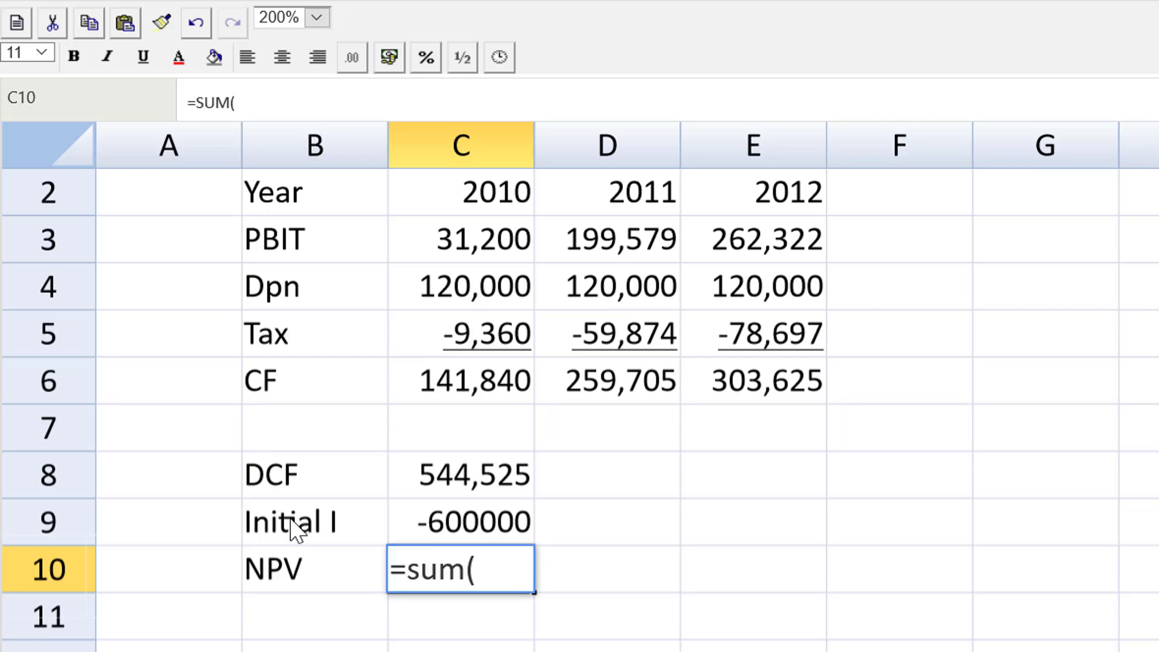
click(463, 480)
drag(458, 501, 457, 511)
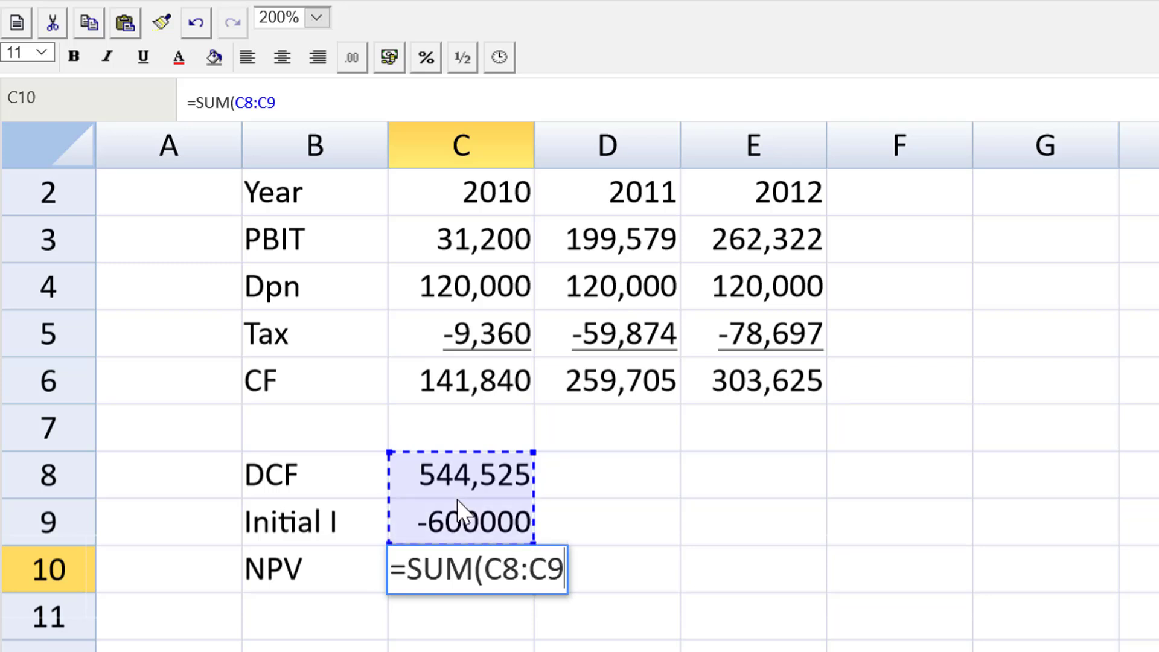
text())
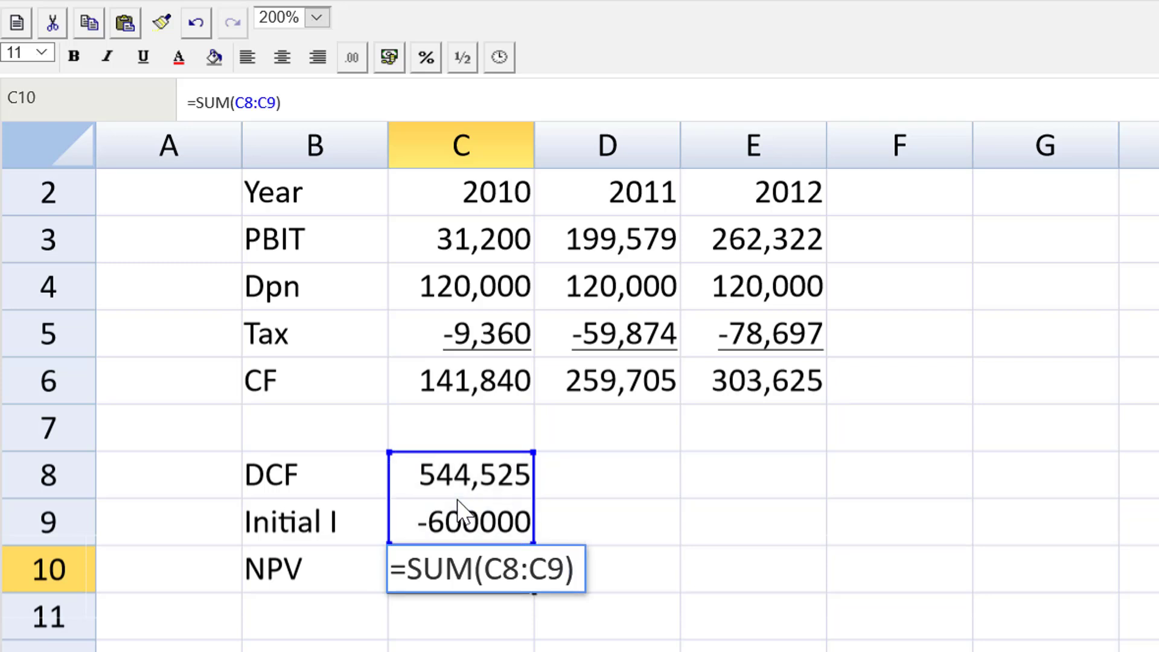
key(Return)
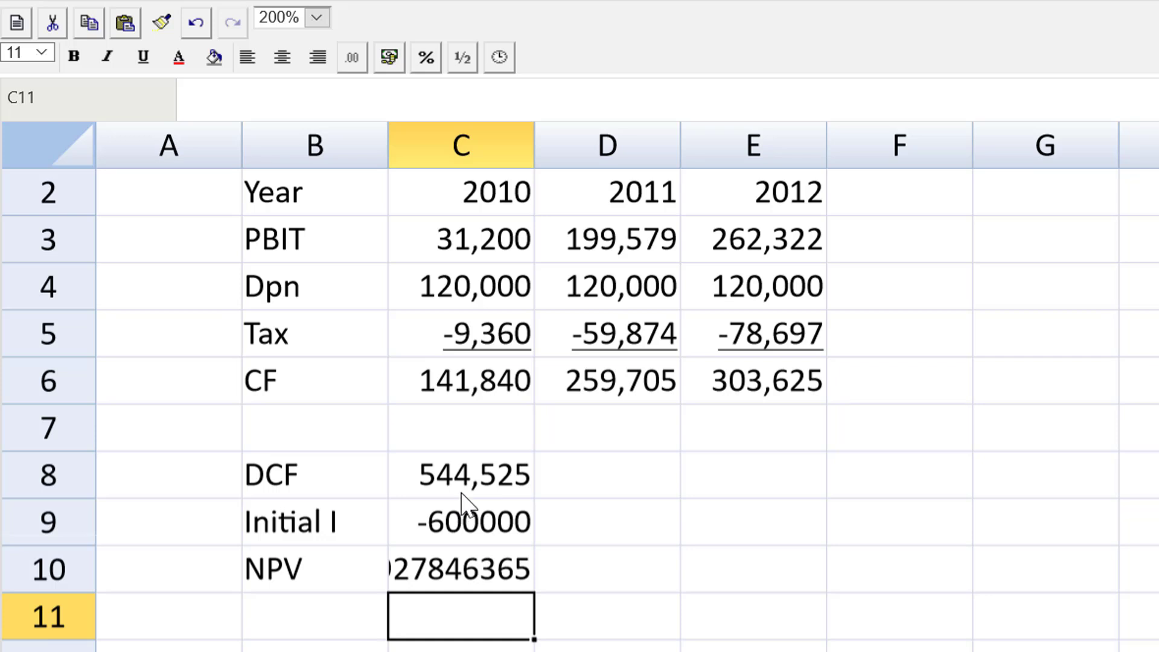
- Format C8:C10 as #,##0 comma-separated whole numbers
drag(474, 492, 476, 570)
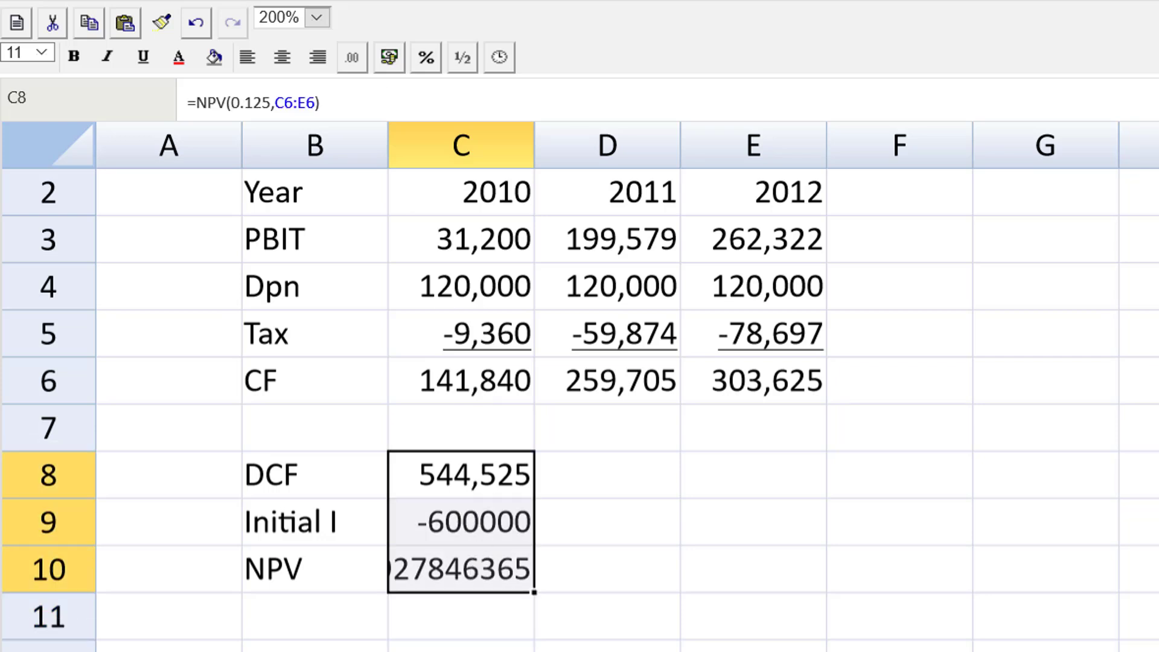
click(353, 60)
click(389, 192)
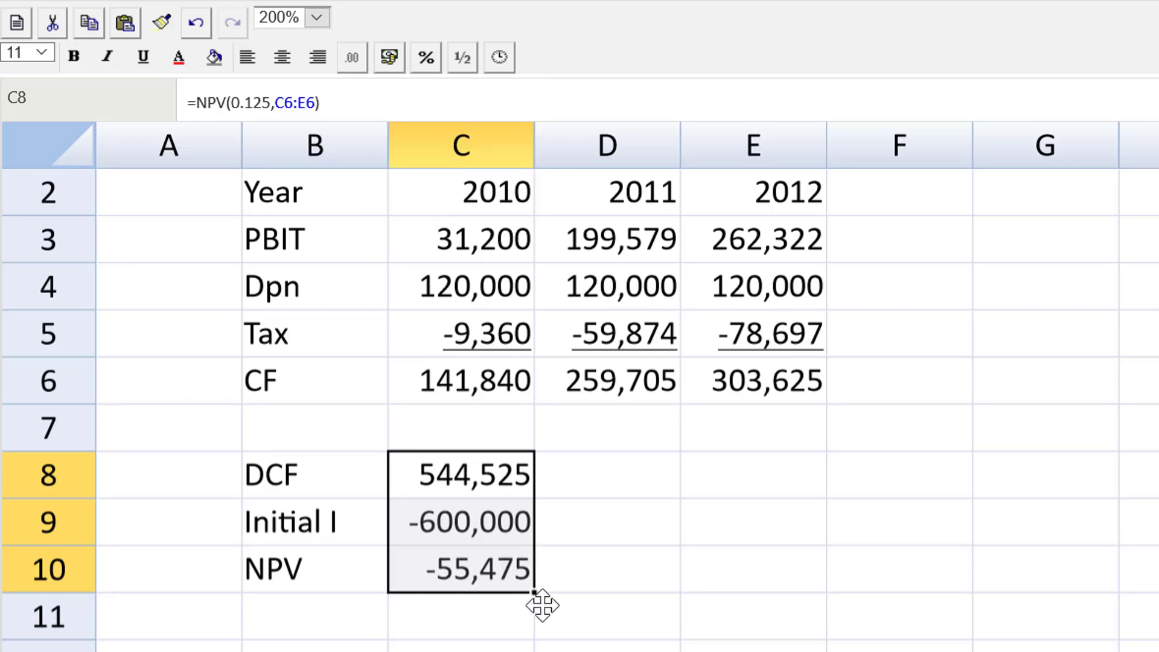
- Underline -600,000 in C9 and make the NPV row (-55,475) bold
click(492, 524)
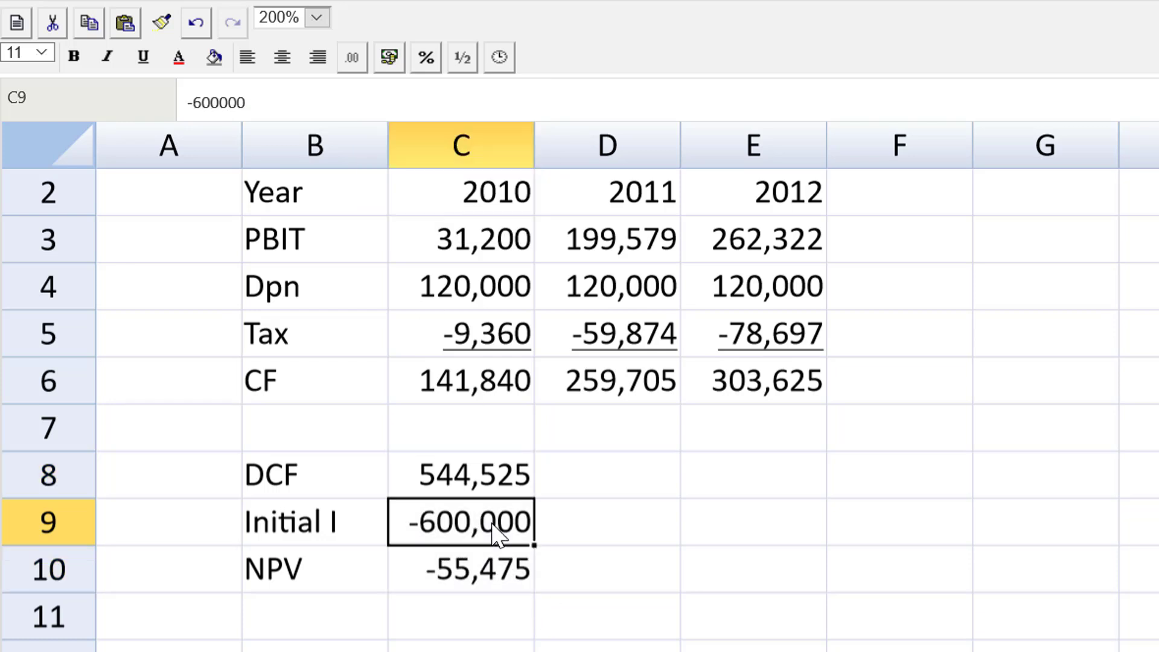
click(144, 57)
click(619, 539)
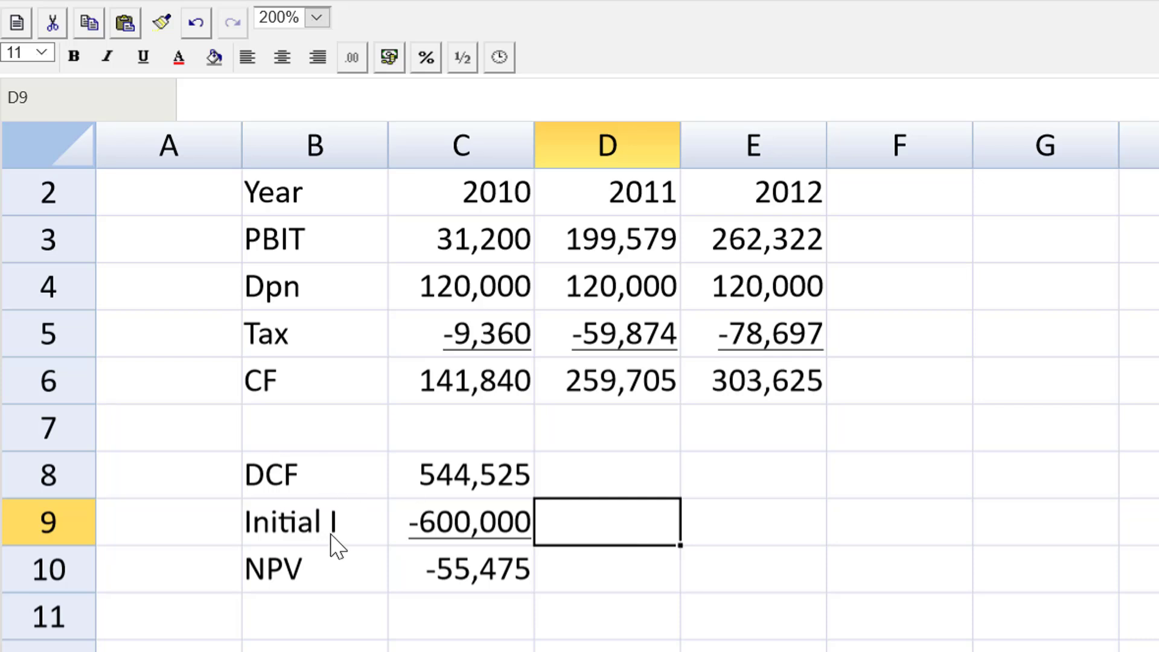
drag(305, 552, 453, 574)
key(ctrl+b)
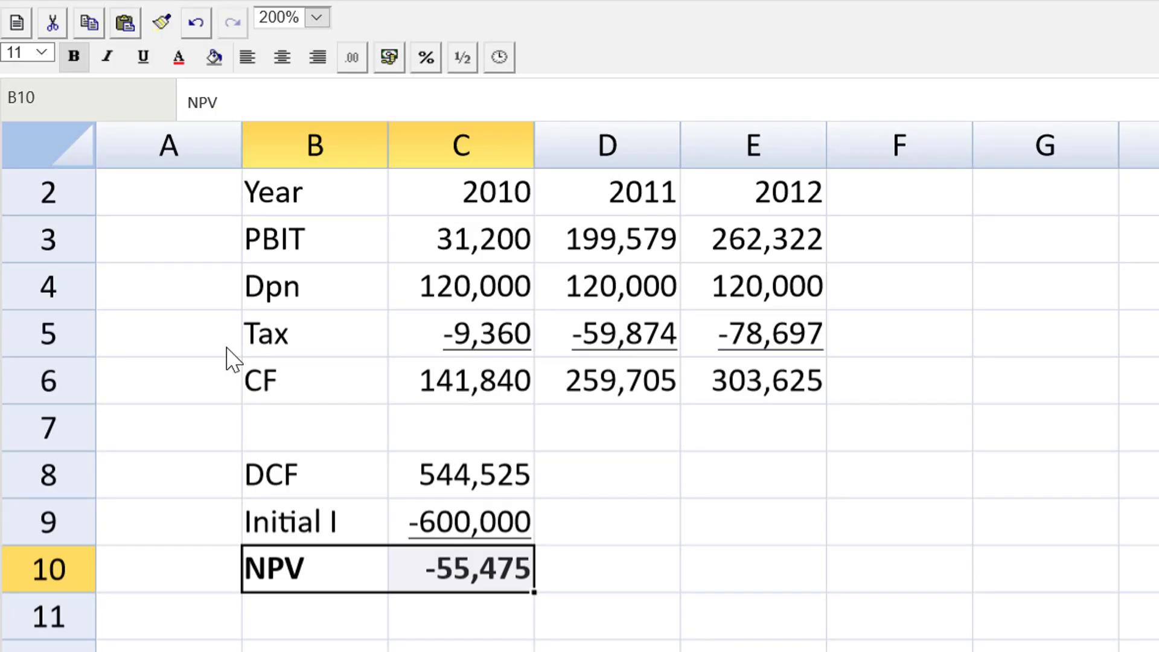
- Zoom the sheet to 100%, scroll back to the top and select B12
double_click(765, 470)
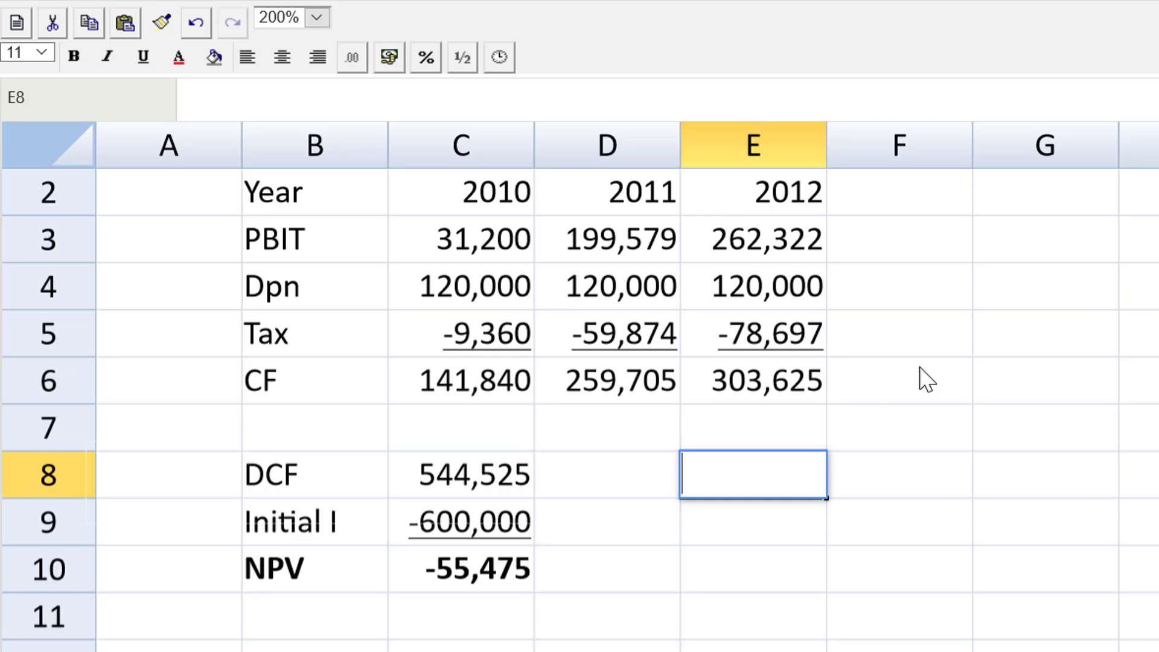
click(317, 18)
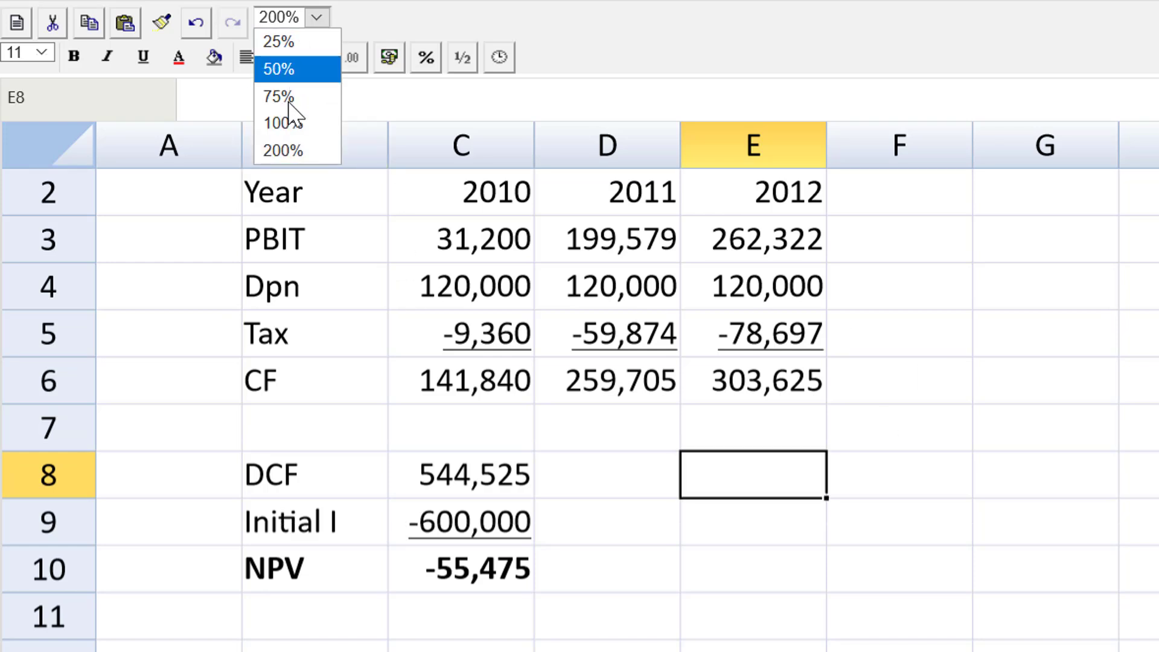
click(288, 123)
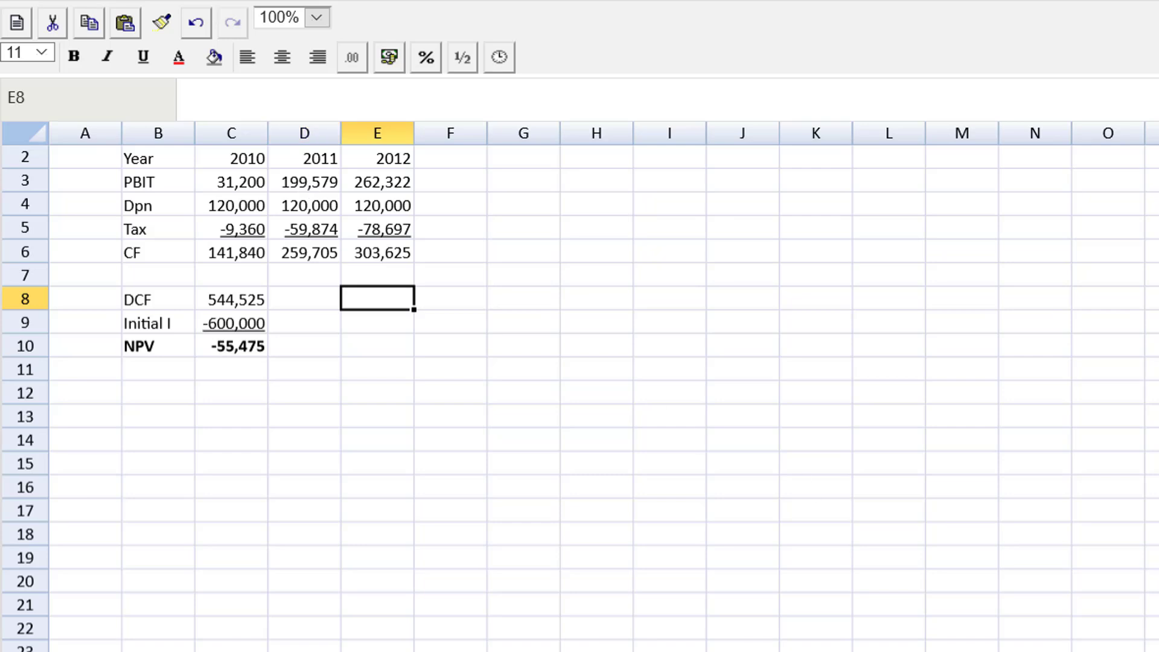
scroll(209, 392, up, 1)
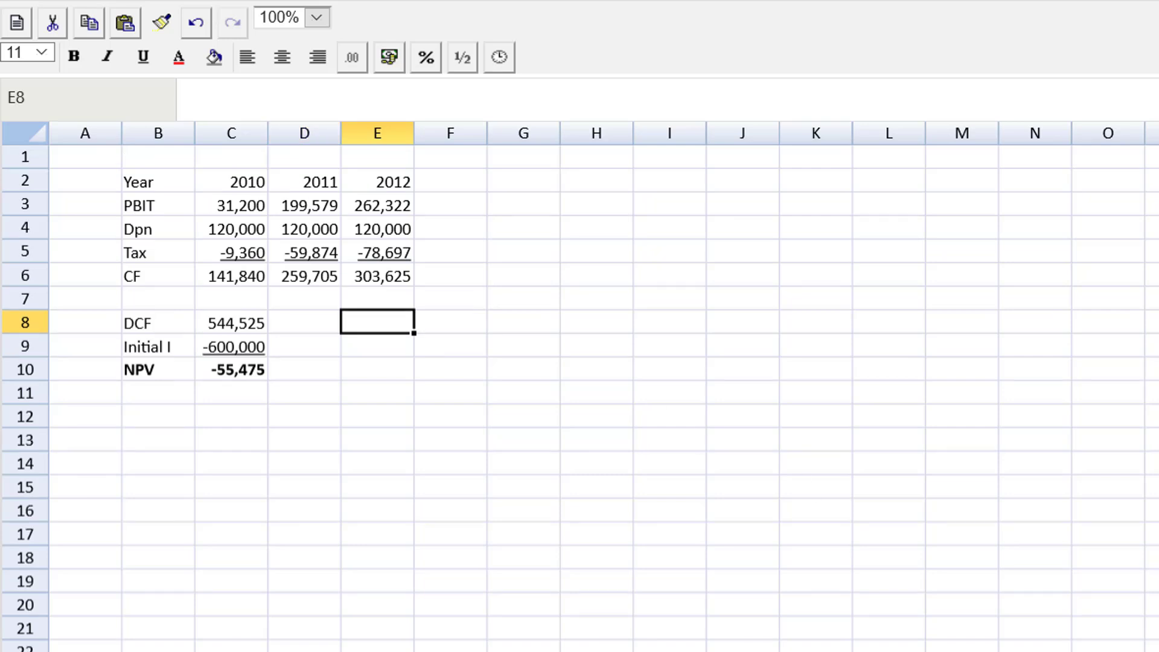
click(173, 429)
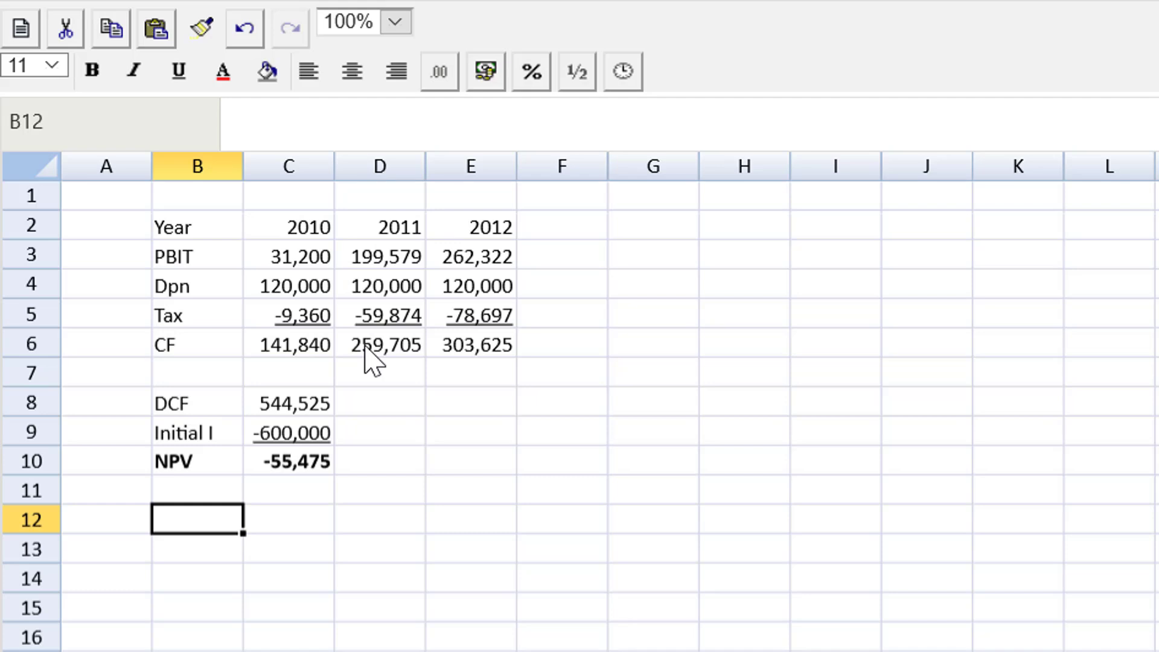
- Enter 'Years' in B12 followed by years 0, 1, 2, 3 in C12:F12
text(Y)
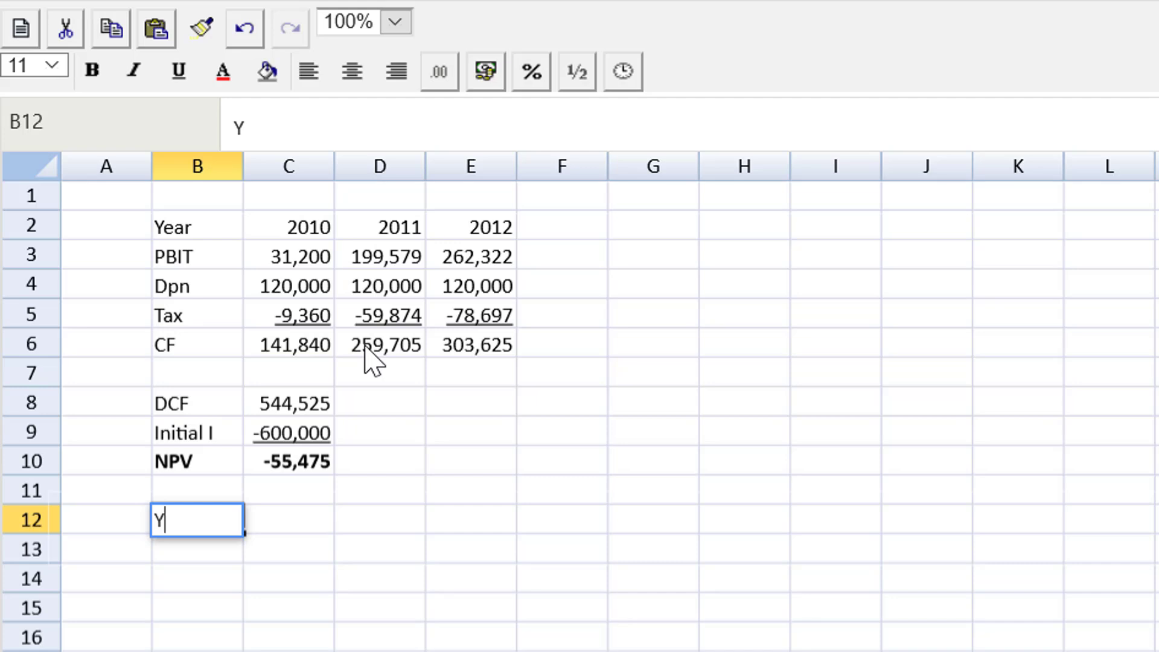
text(ears)
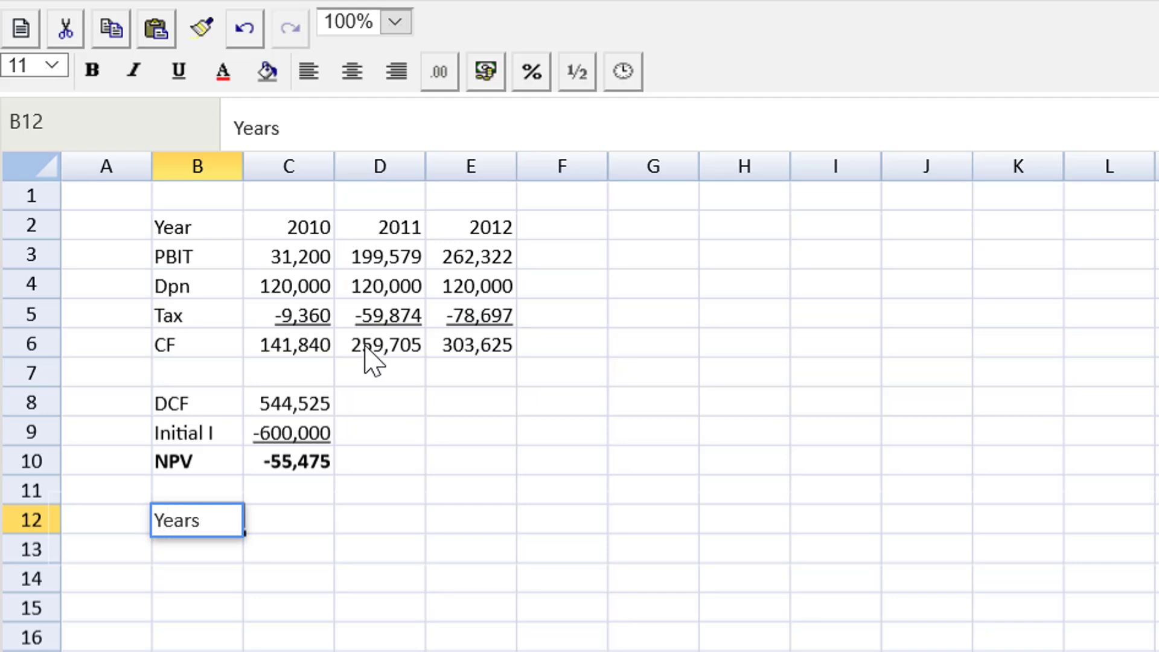
key(Tab)
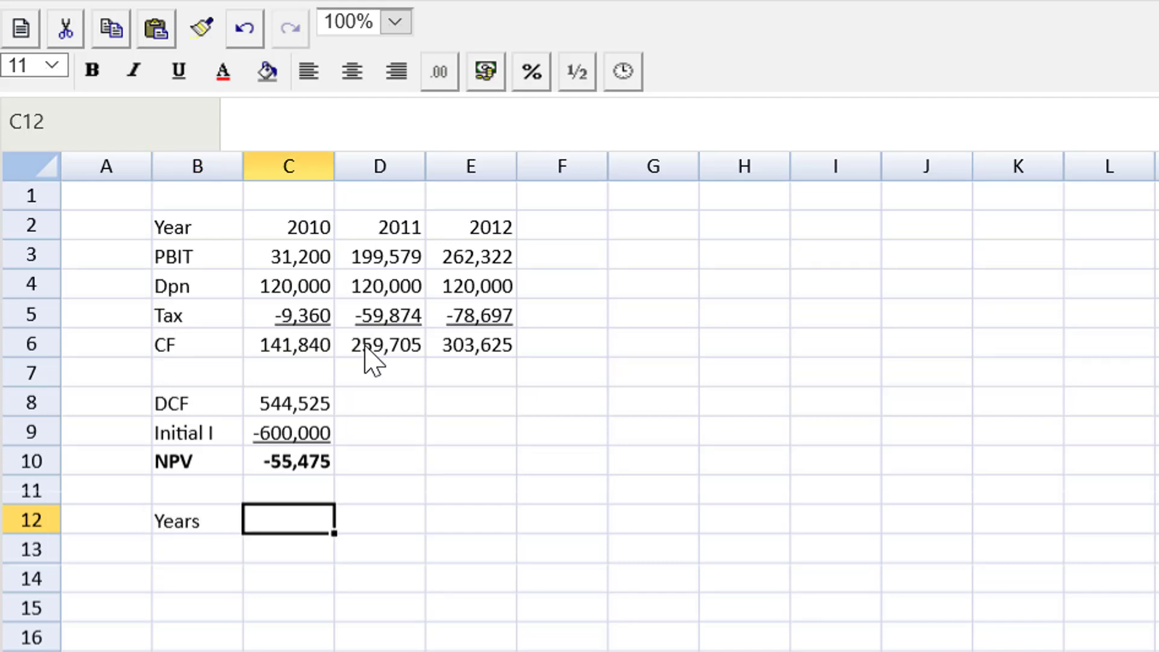
text(0)
key(Tab)
text(1)
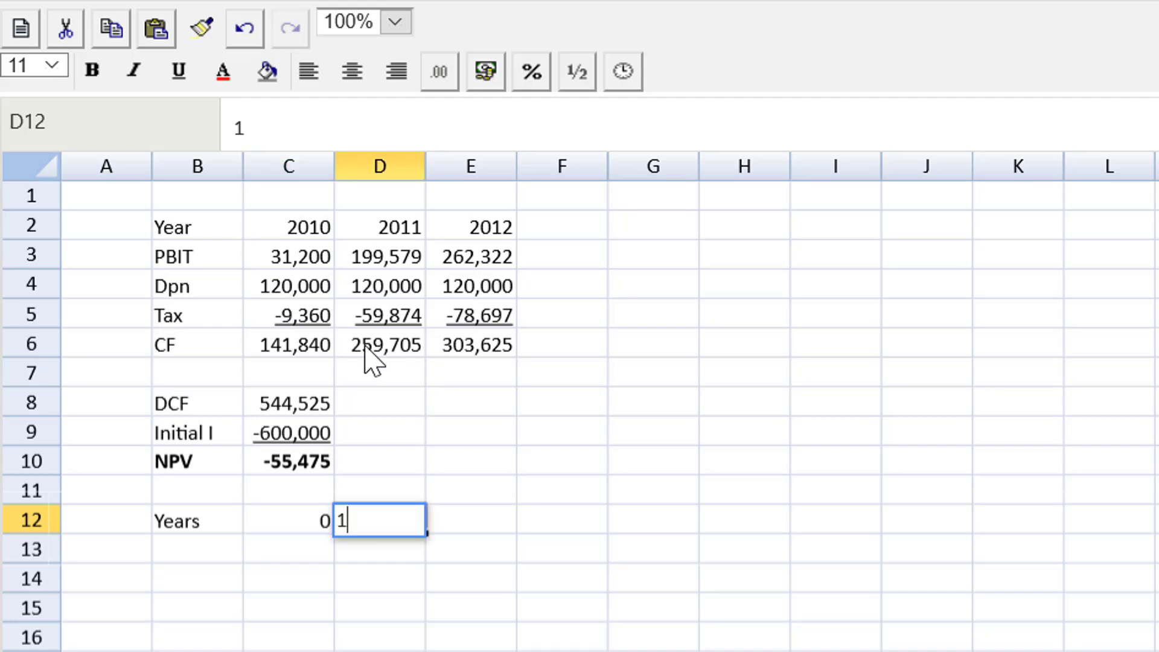
key(Tab)
text(2)
key(Tab)
text(3)
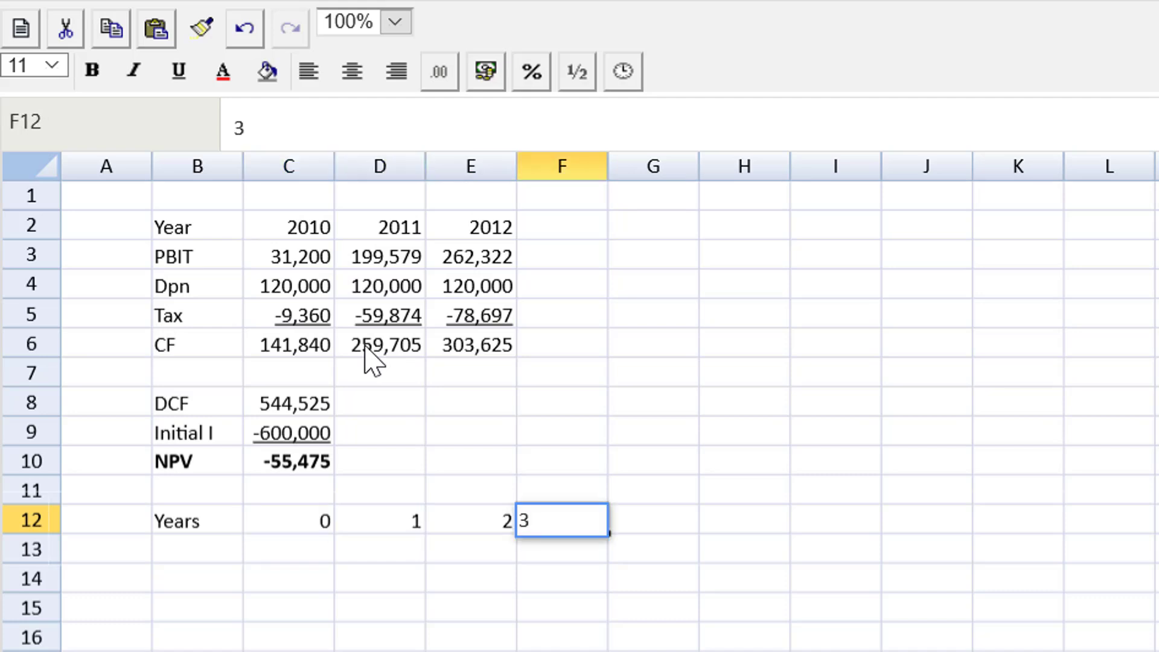
key(Return)
- Label B13 'CF' and enter the -600000 initial outflow in C13
key(Left)
key(Left)
key(Left)
key(Left)
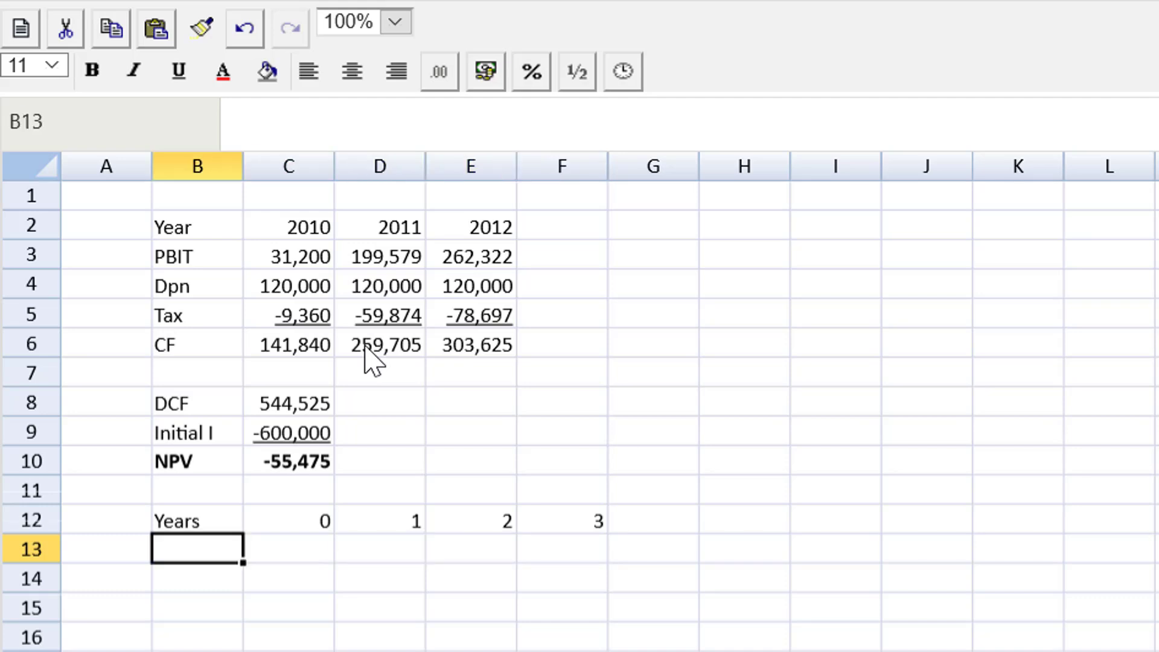
text(CF)
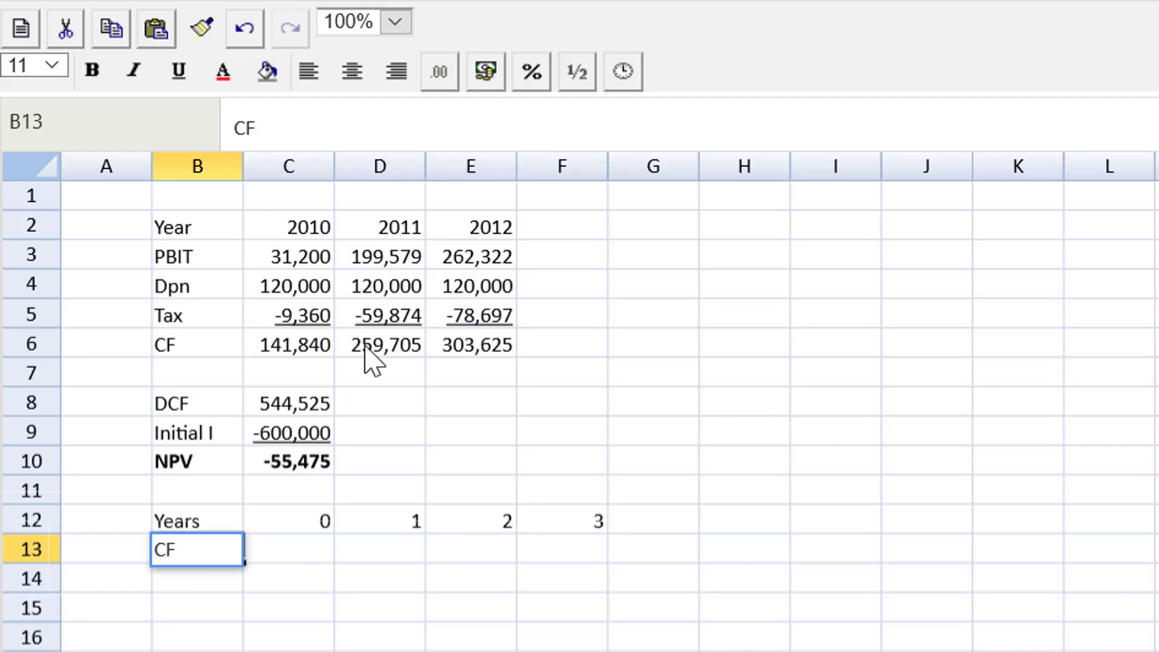
key(Tab)
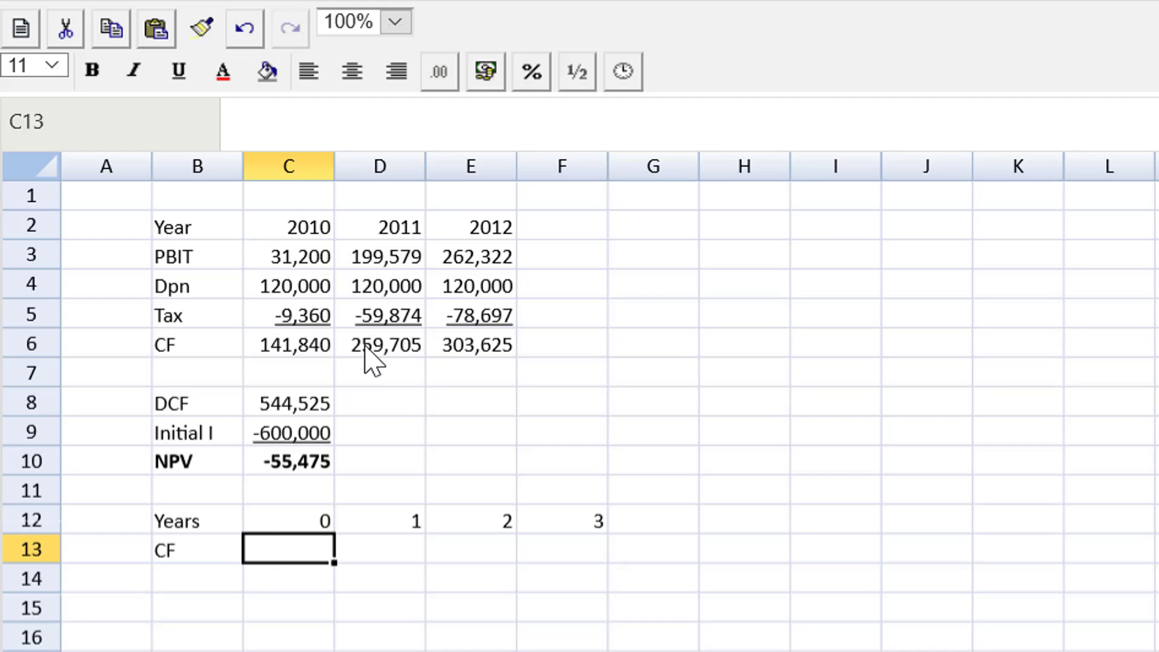
text(-6)
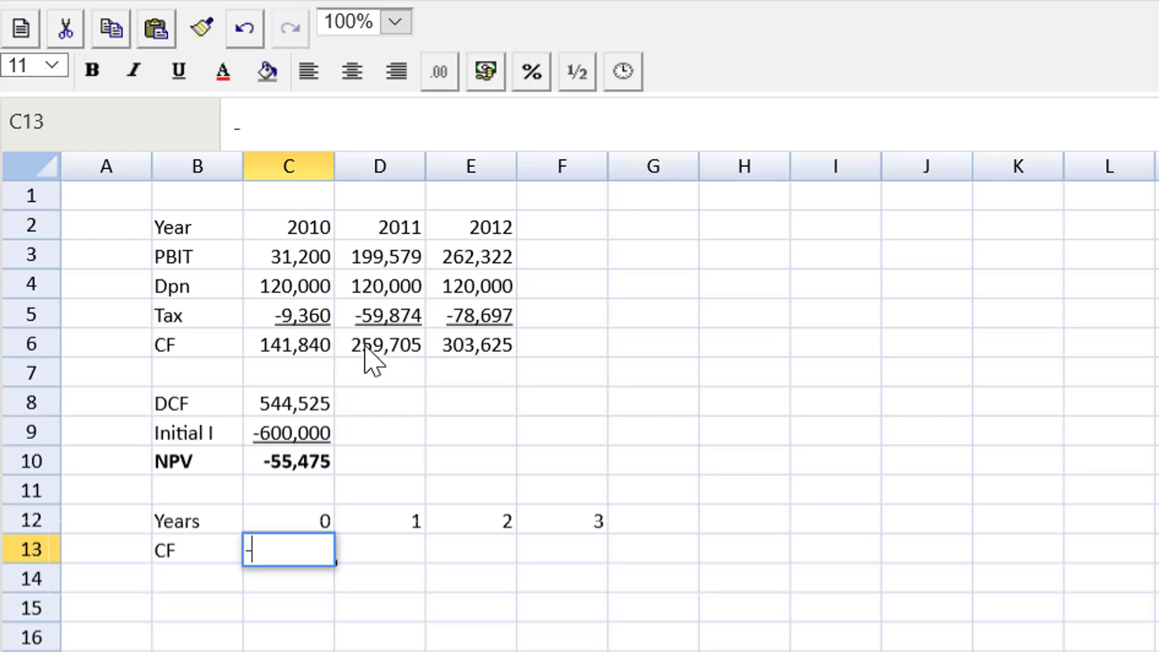
text(00000)
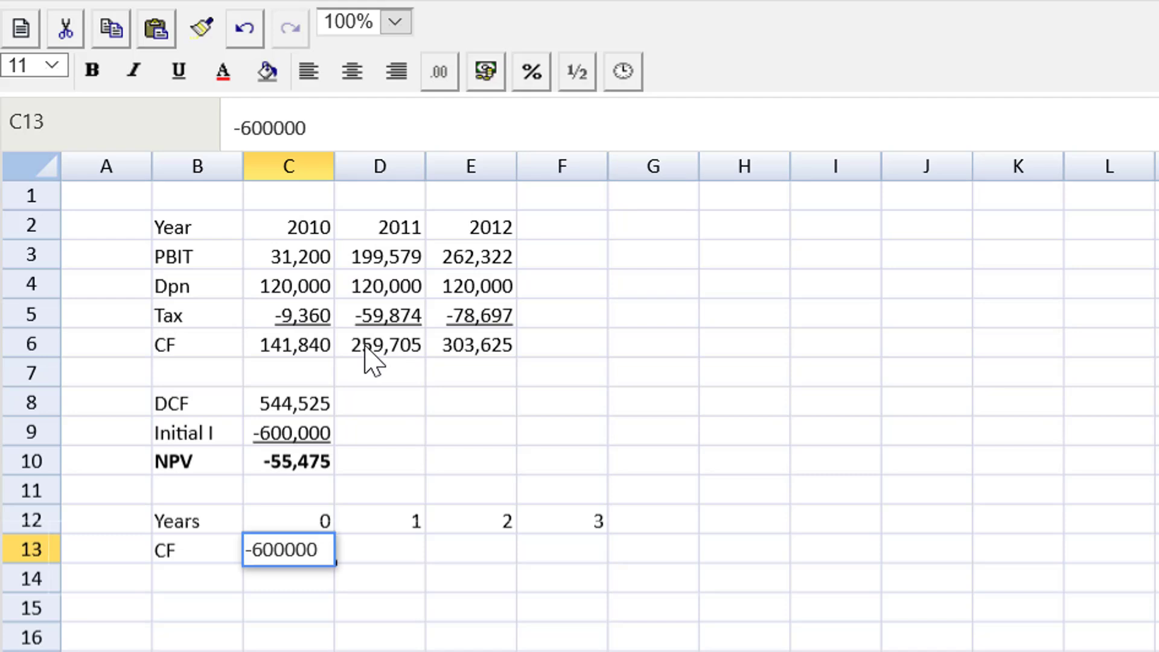
key(Return)
- Link D13 to the 2010 cash flow with =C6 and copy it across E13:F13
key(Up)
key(Right)
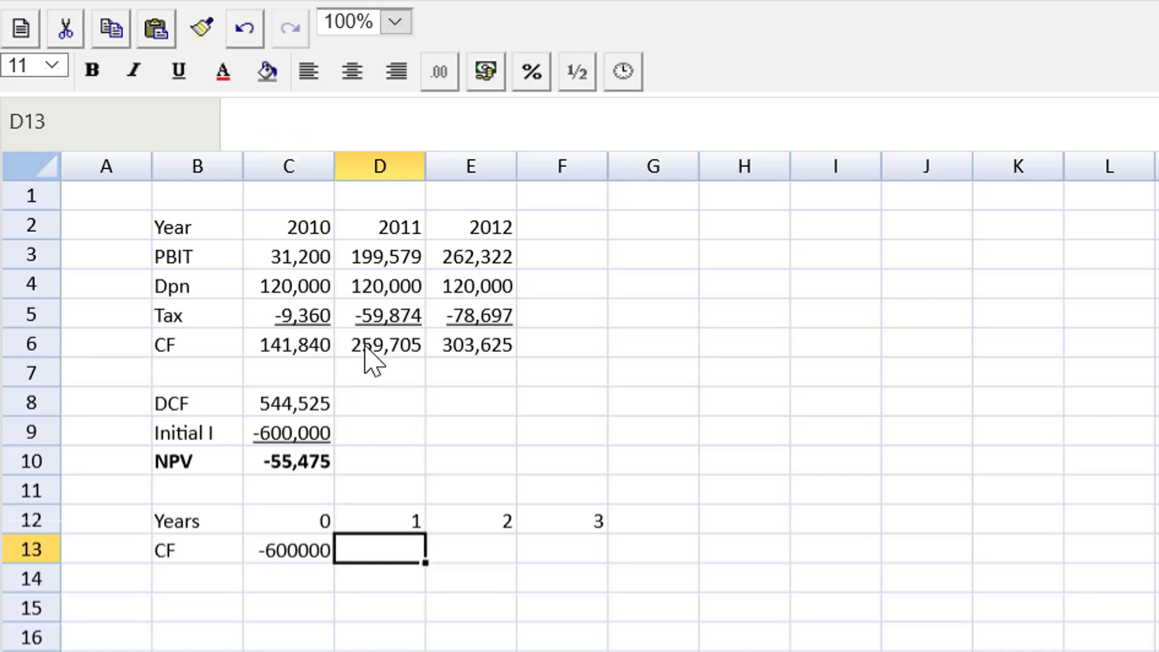
text(=)
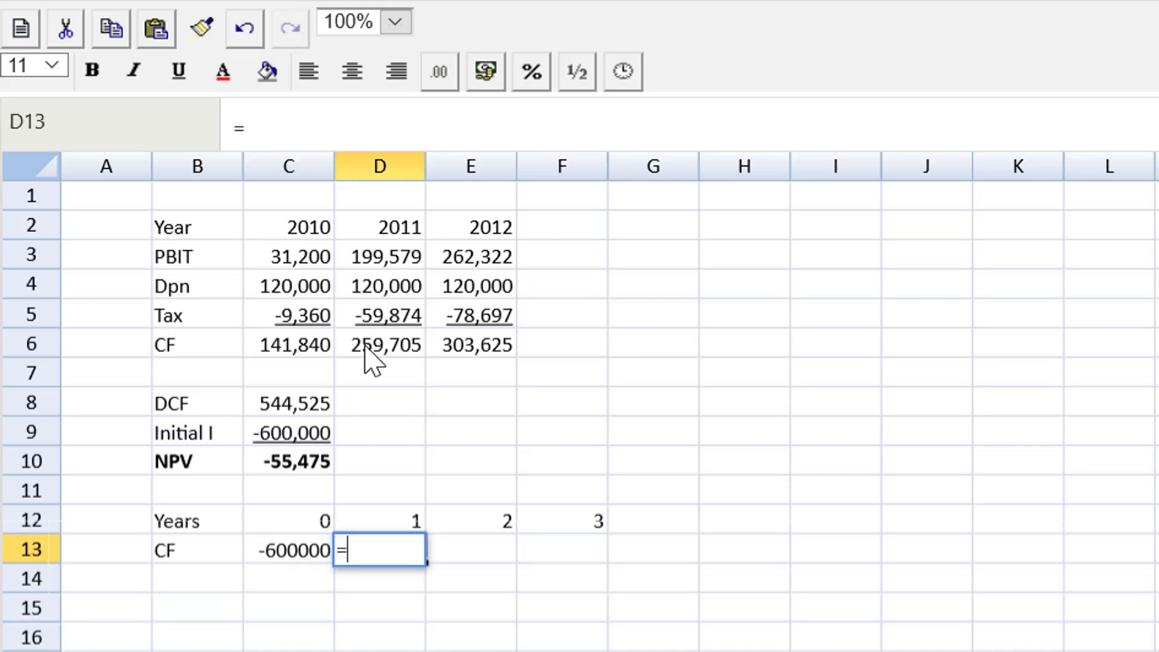
click(305, 353)
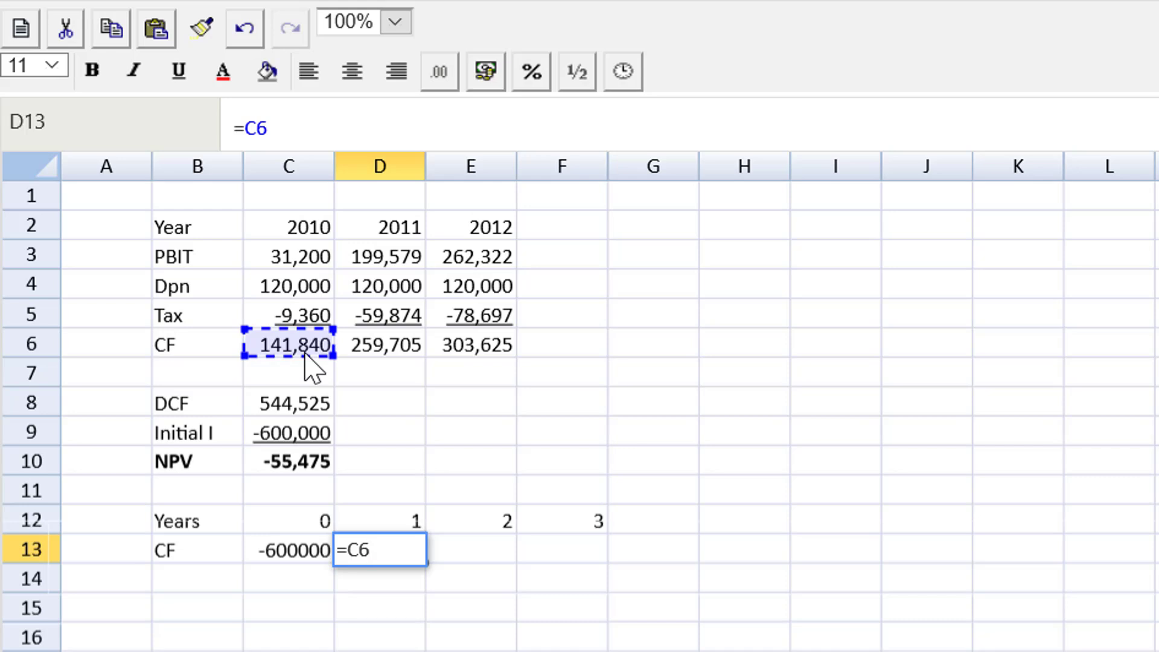
key(Return)
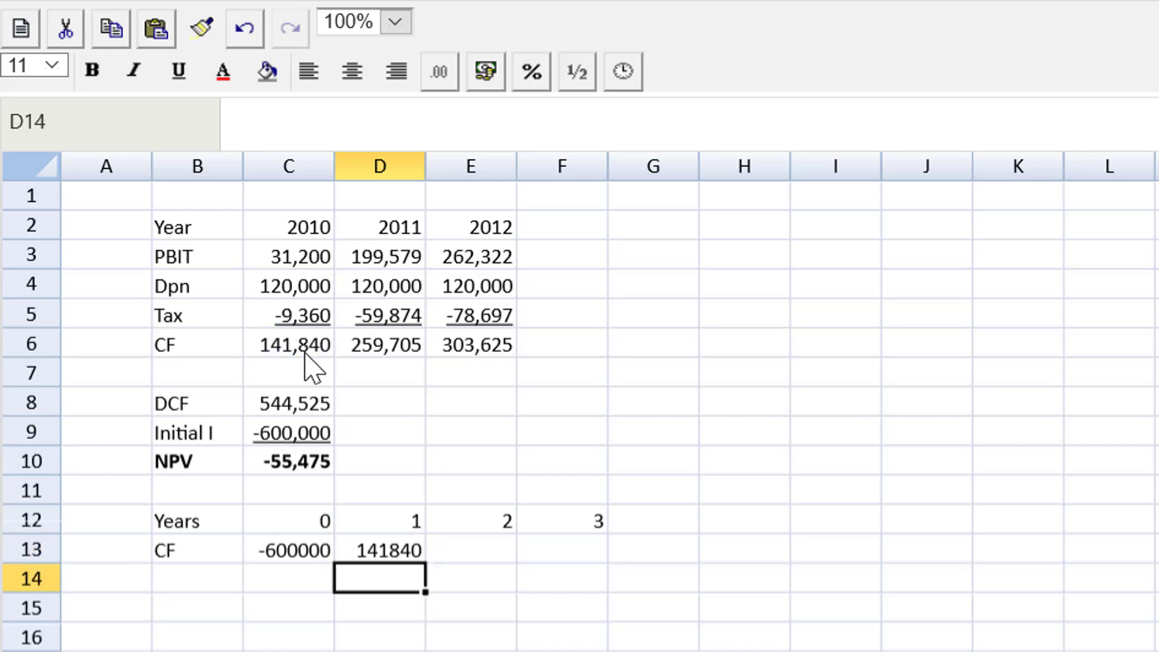
key(Up)
key(ctrl+c)
key(Right)
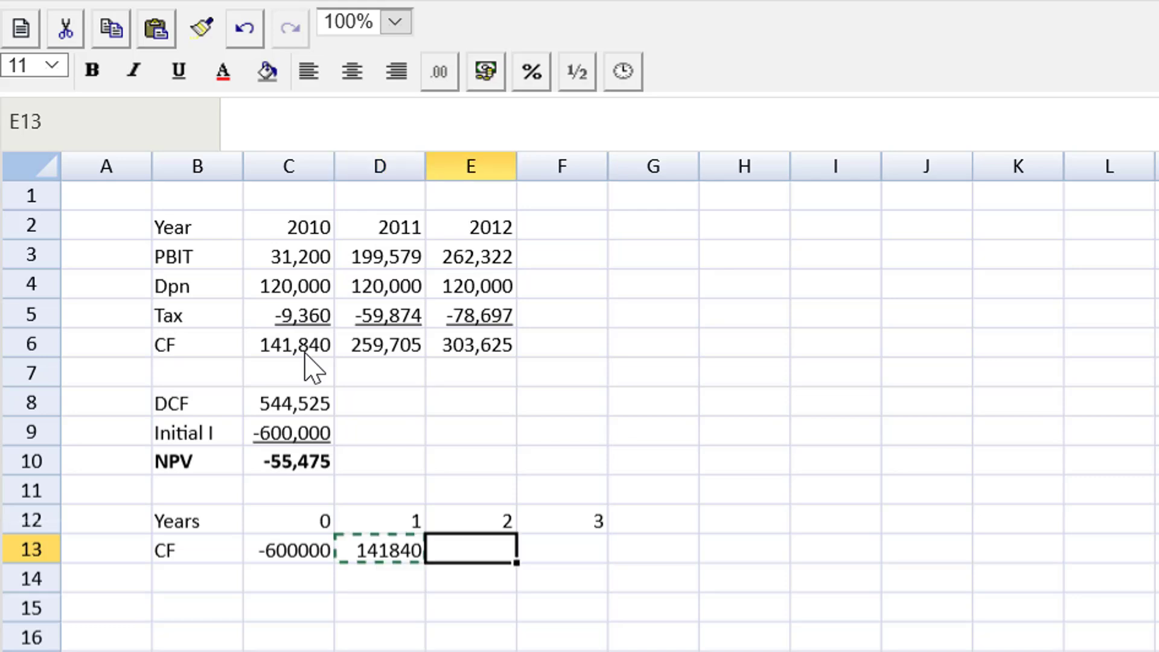
key(ctrl+v)
key(Right)
key(ctrl+v)
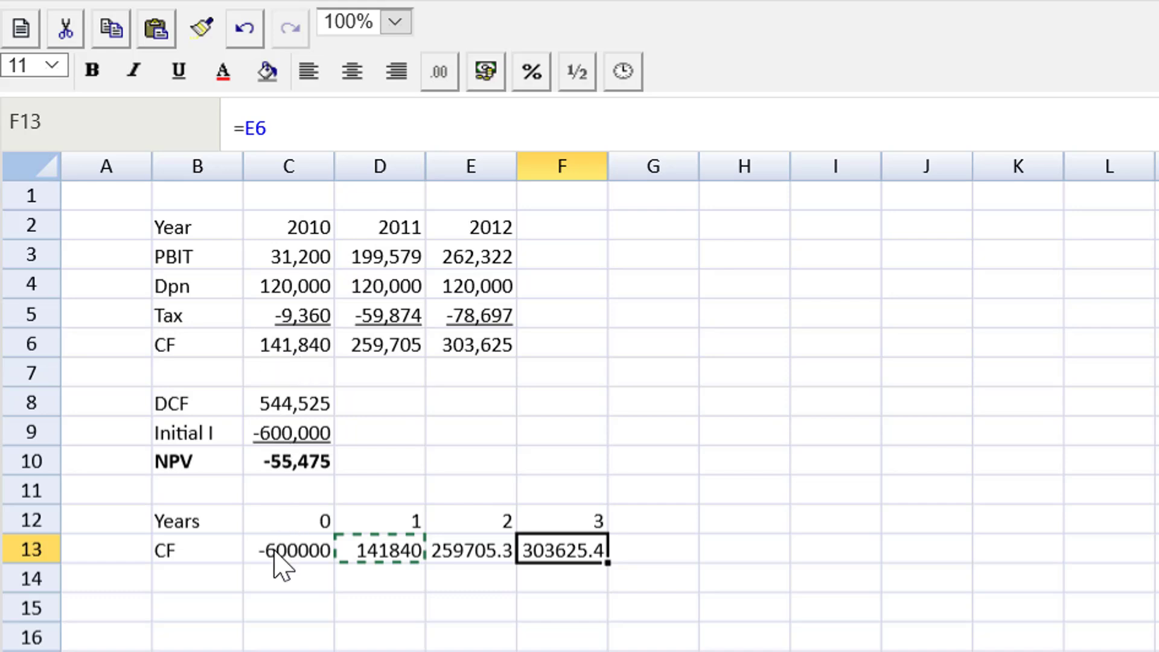
drag(275, 552, 562, 553)
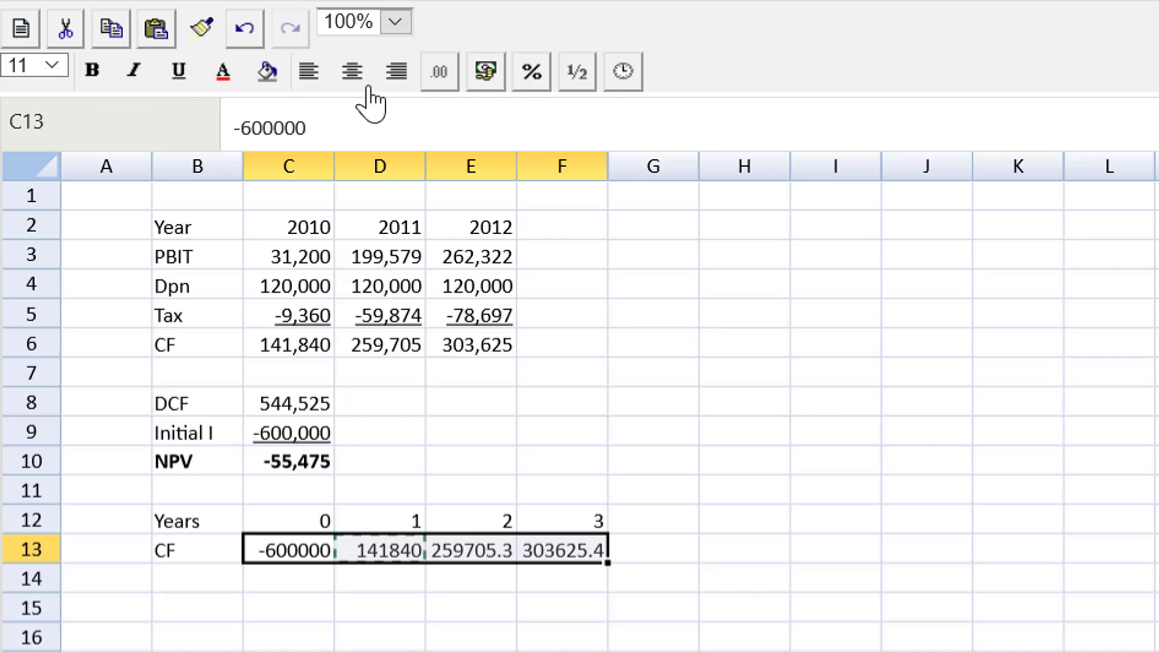
- Format the CF row C13:F13 as #,##0, showing -600,000, 141,840, 259,705, 303,625
click(434, 87)
click(477, 248)
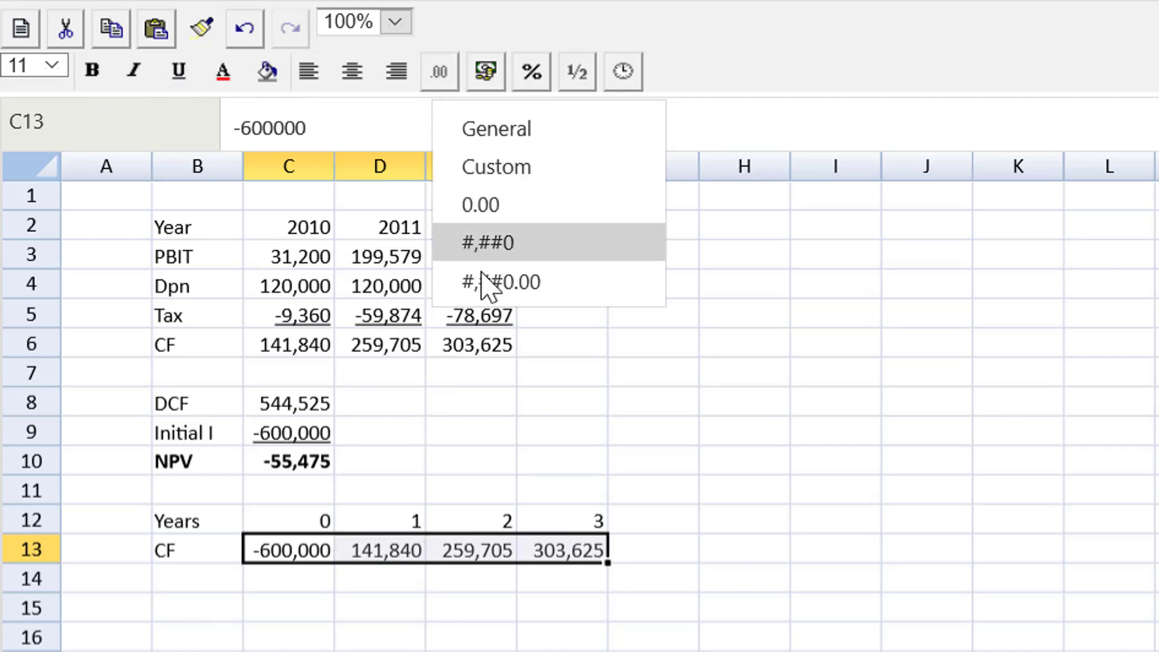
click(512, 636)
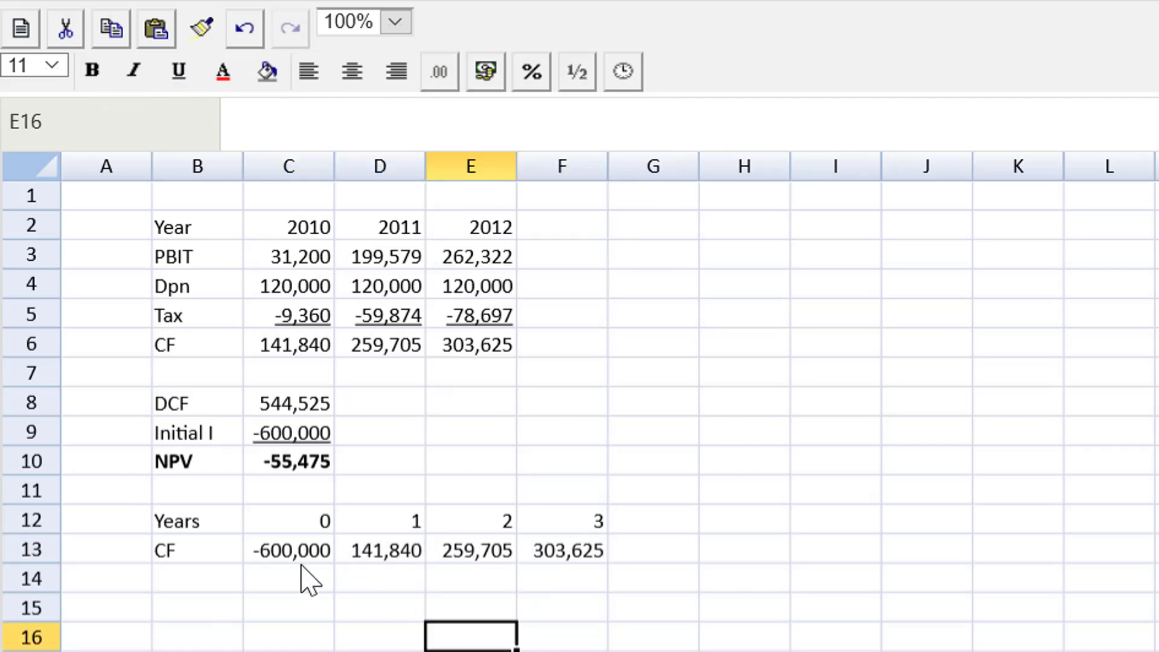
click(215, 585)
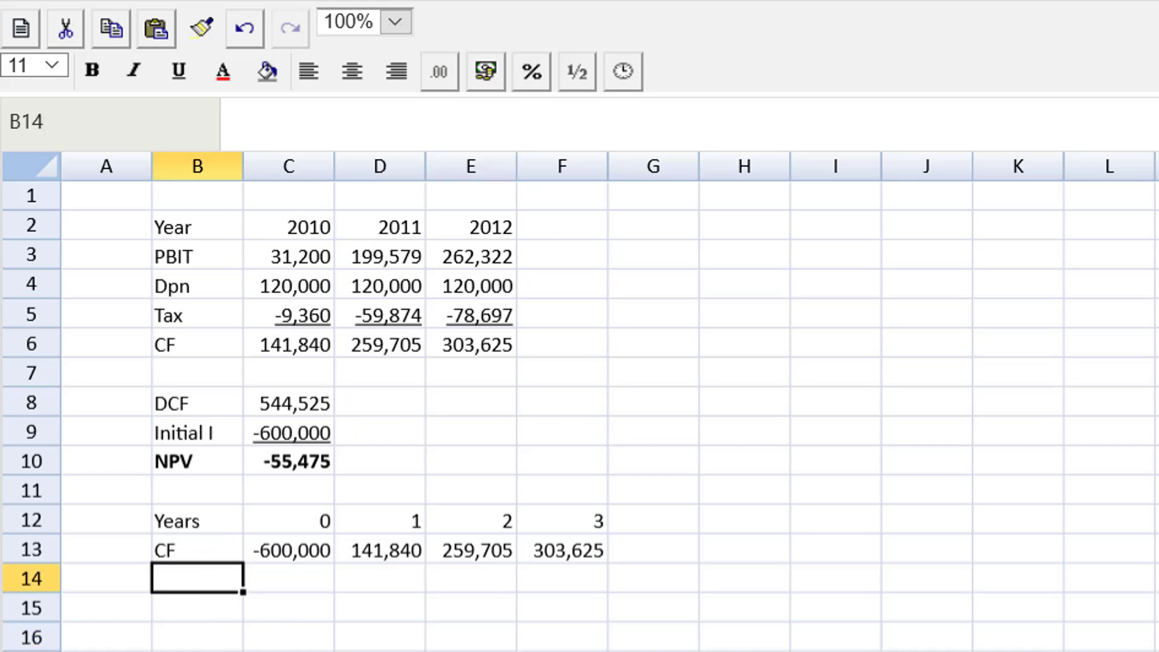
- Label B14 'IRR' and enter =IRR(C13:F13) in C14
text(IRR)
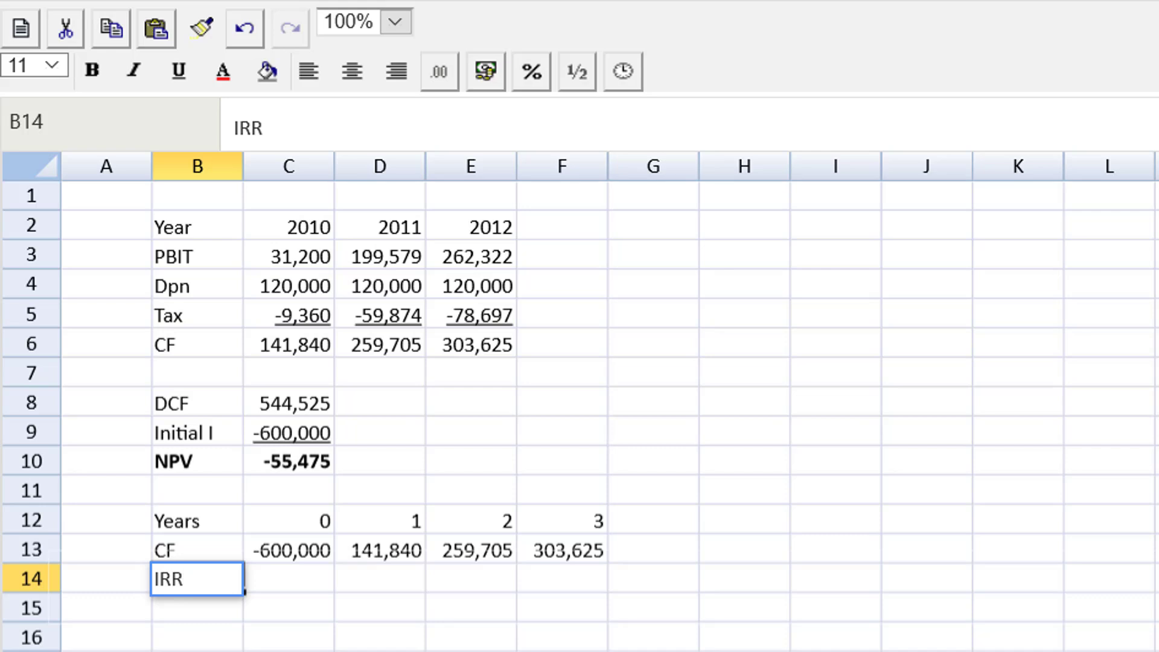
key(Tab)
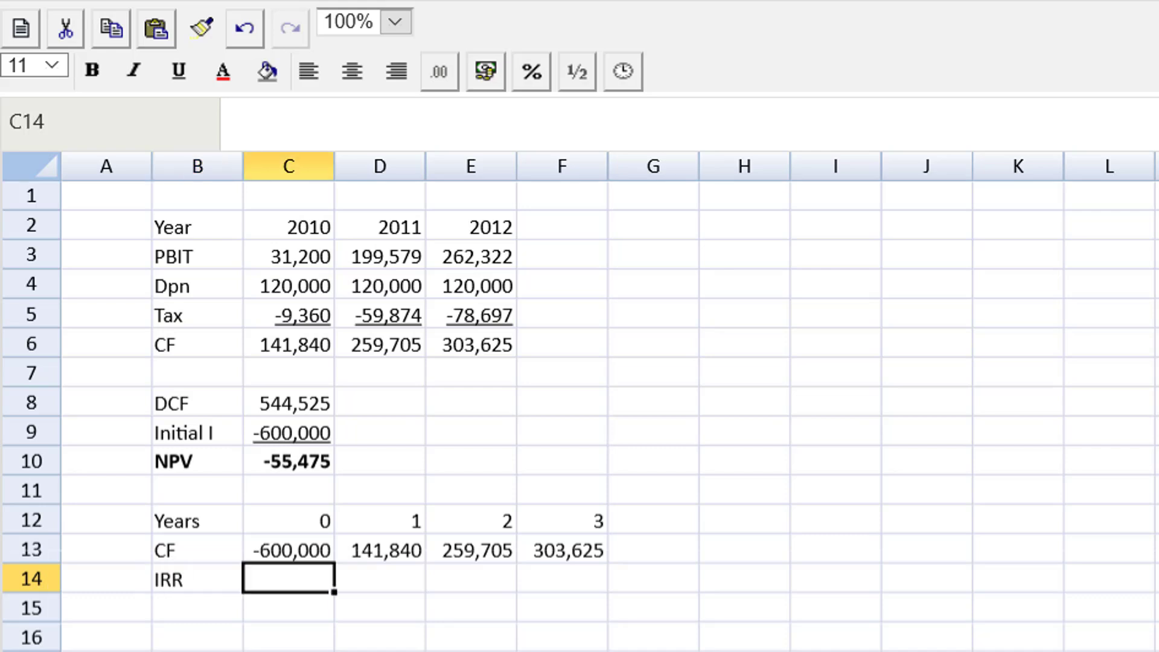
text(=)
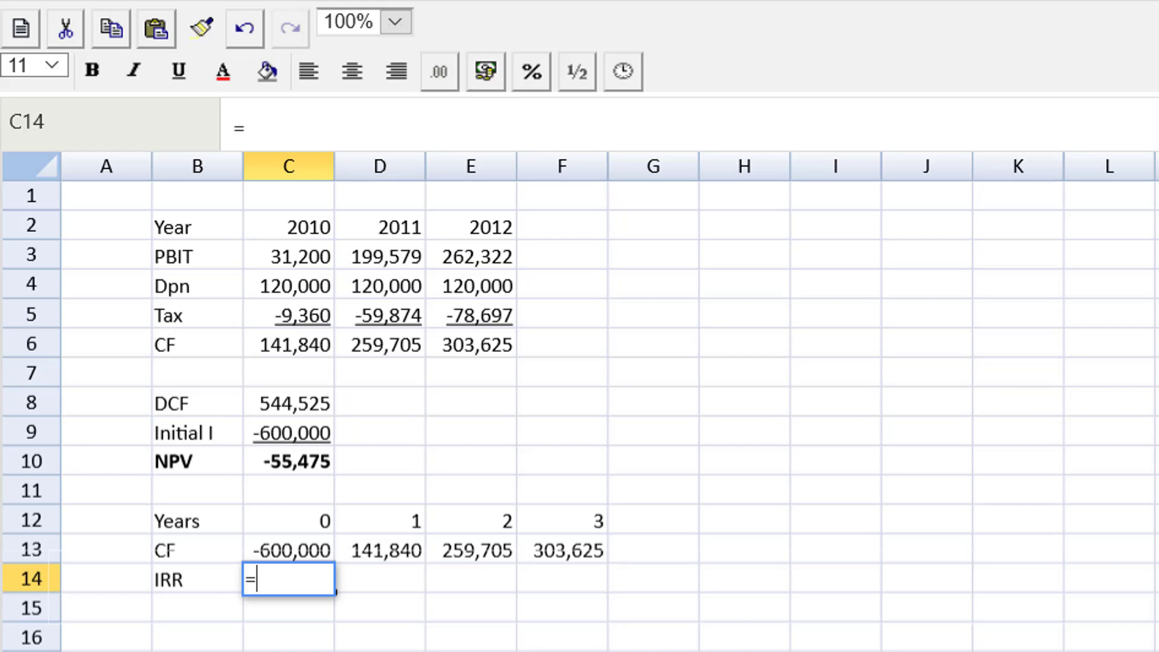
text(IRR)
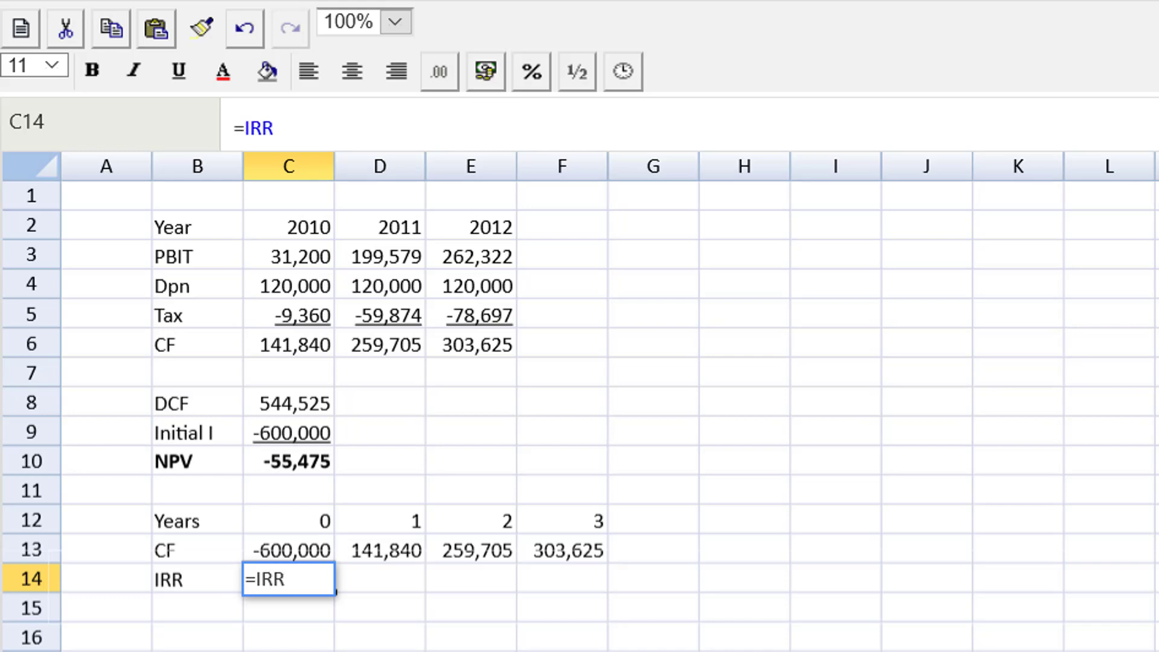
text(()
click(287, 550)
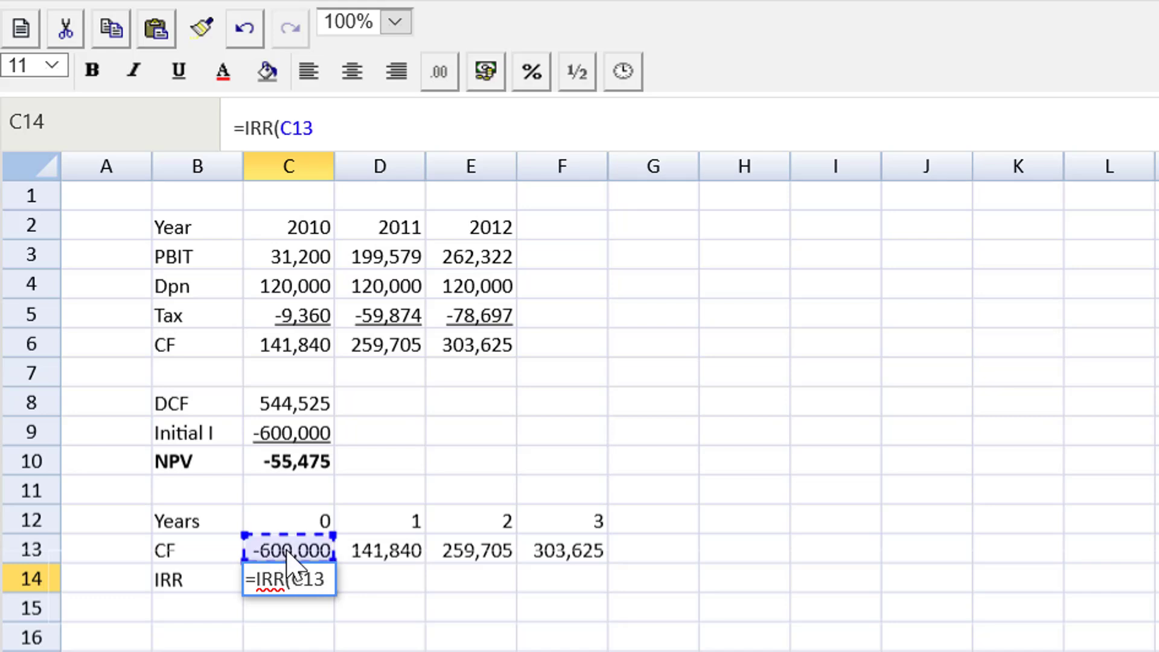
drag(288, 551, 568, 551)
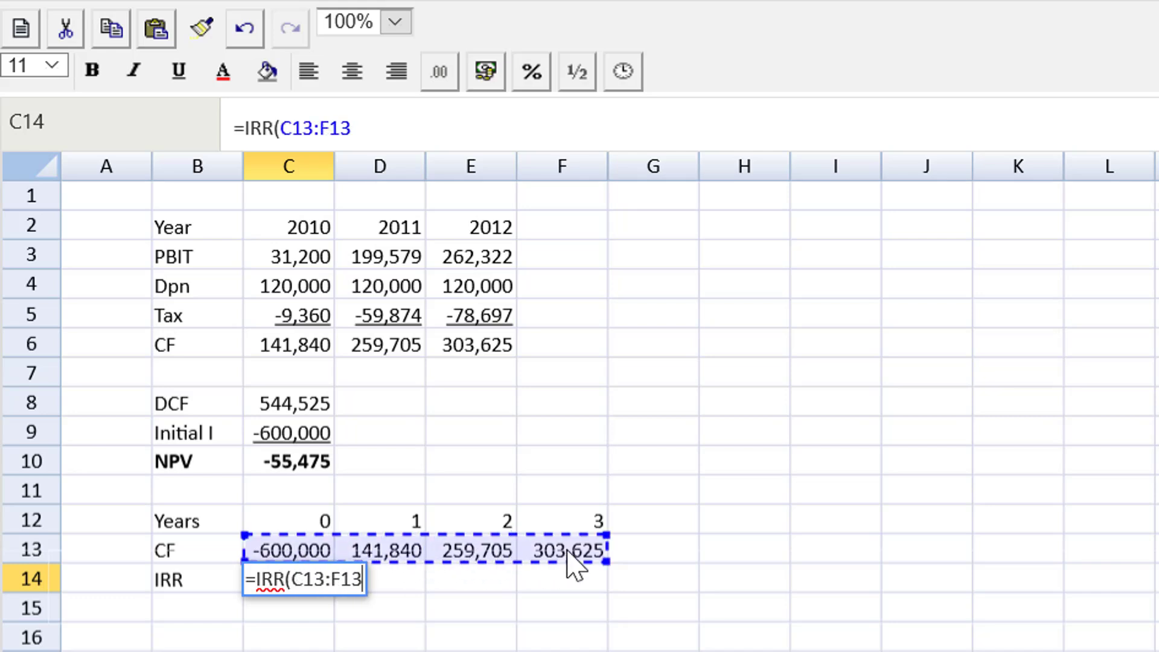
text())
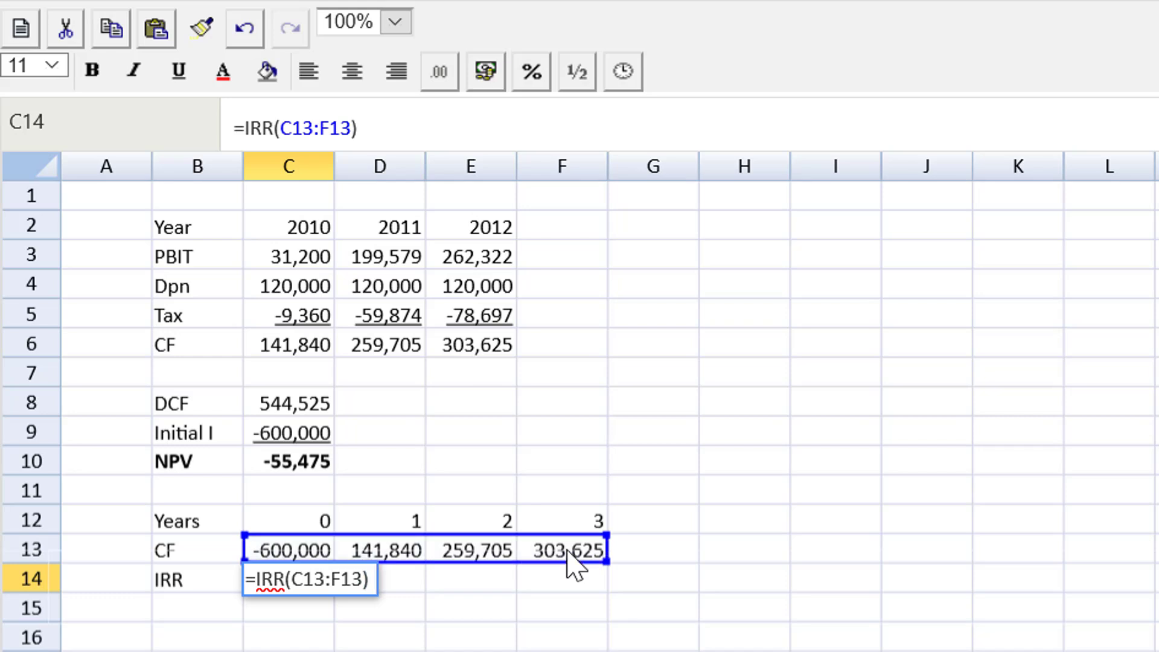
key(Return)
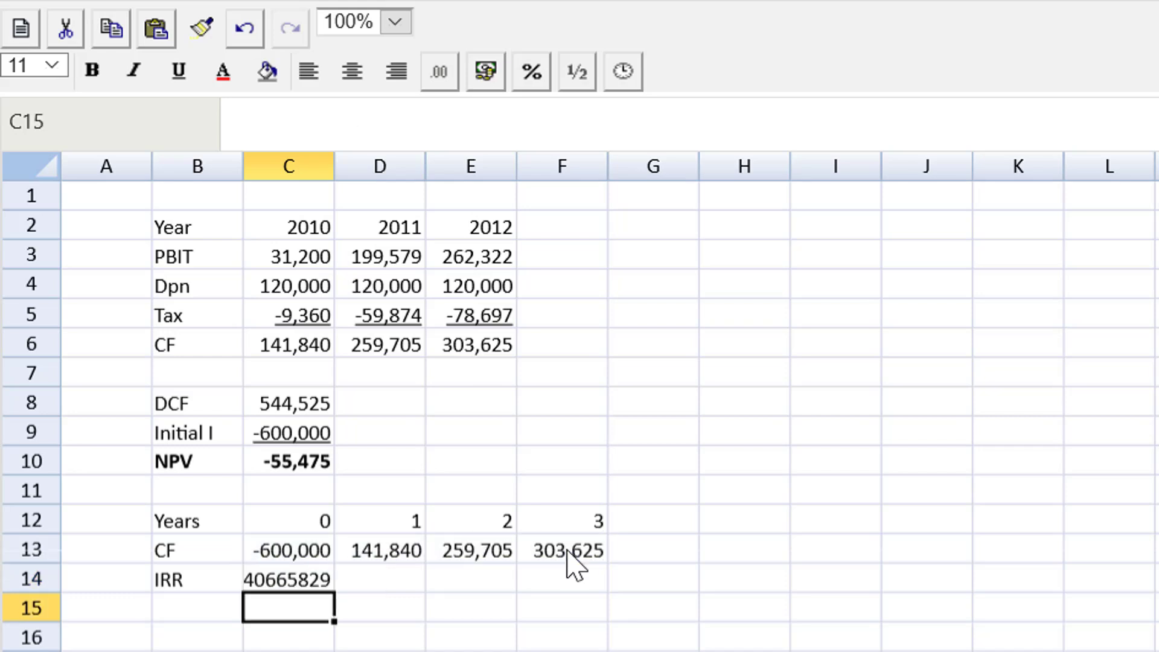
- Format the IRR result as a 0.0% percentage, showing 7.6%
click(305, 587)
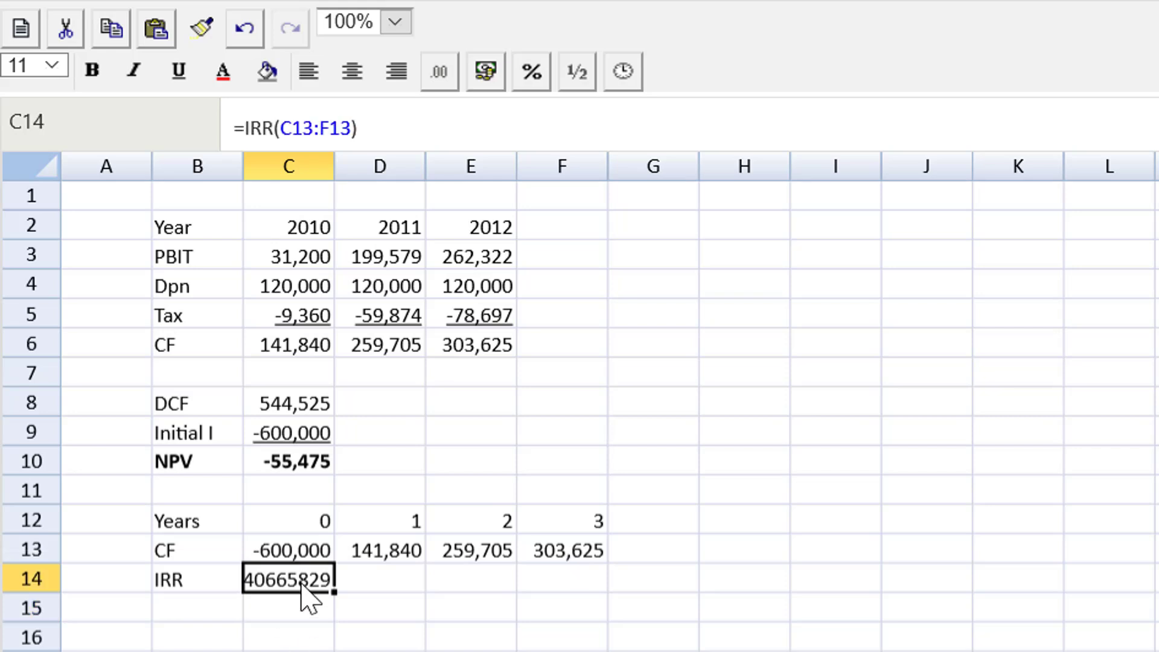
click(435, 80)
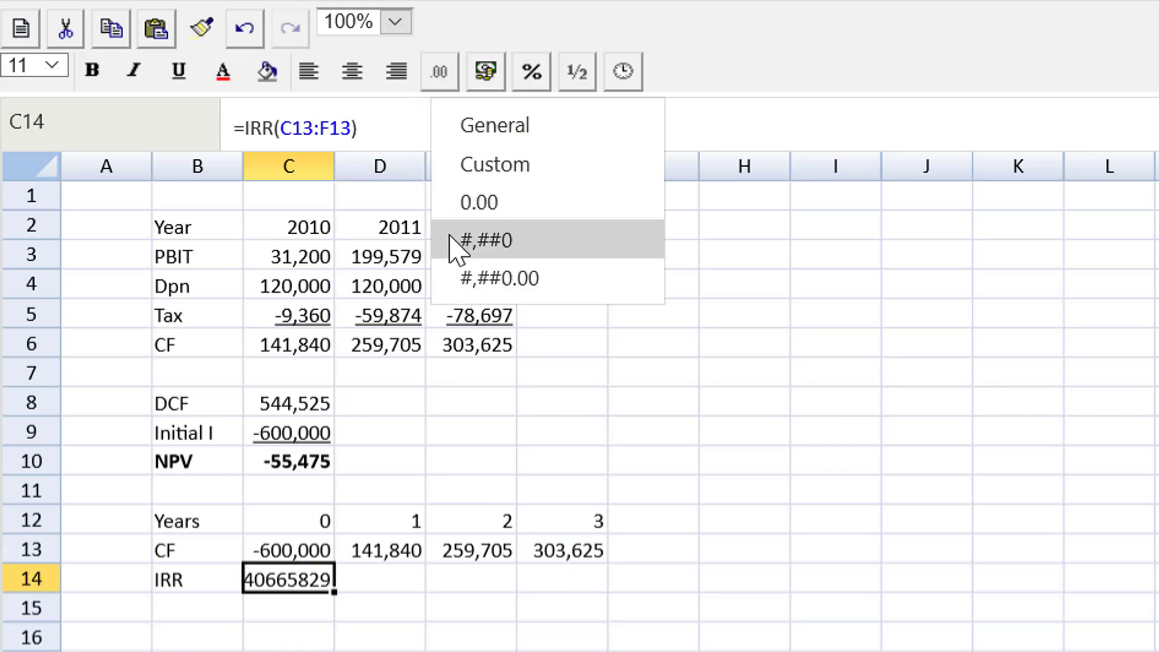
click(458, 238)
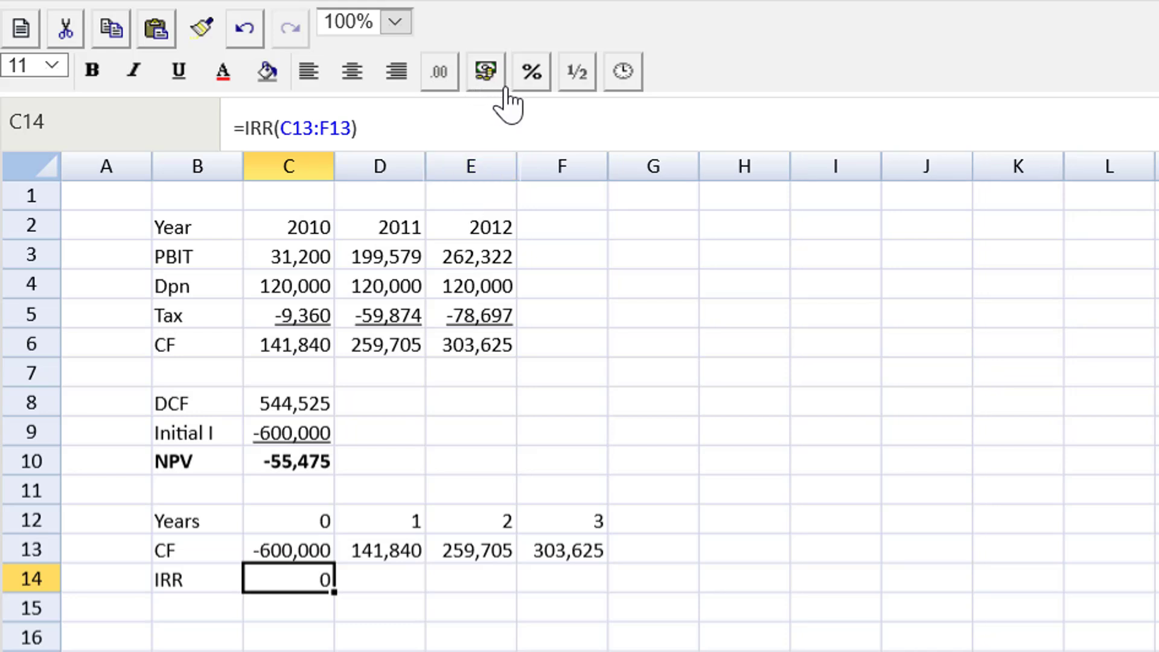
click(532, 82)
click(532, 84)
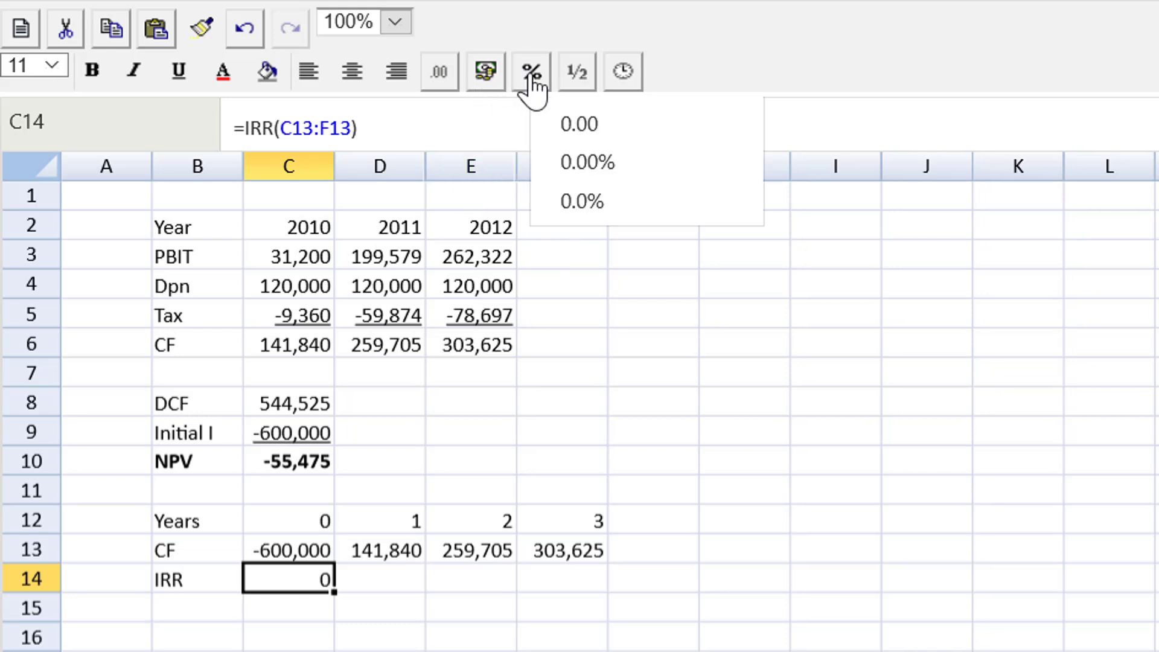
click(564, 203)
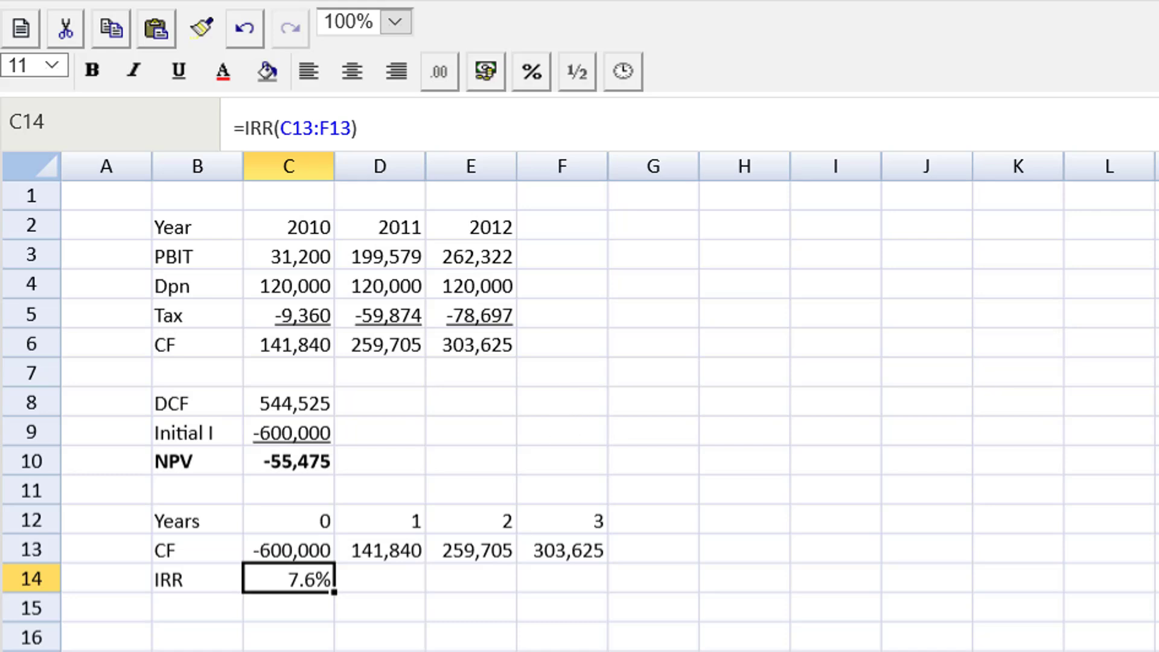
- Bold the IRR label in B14 and its 7.6% value in C14
click(193, 578)
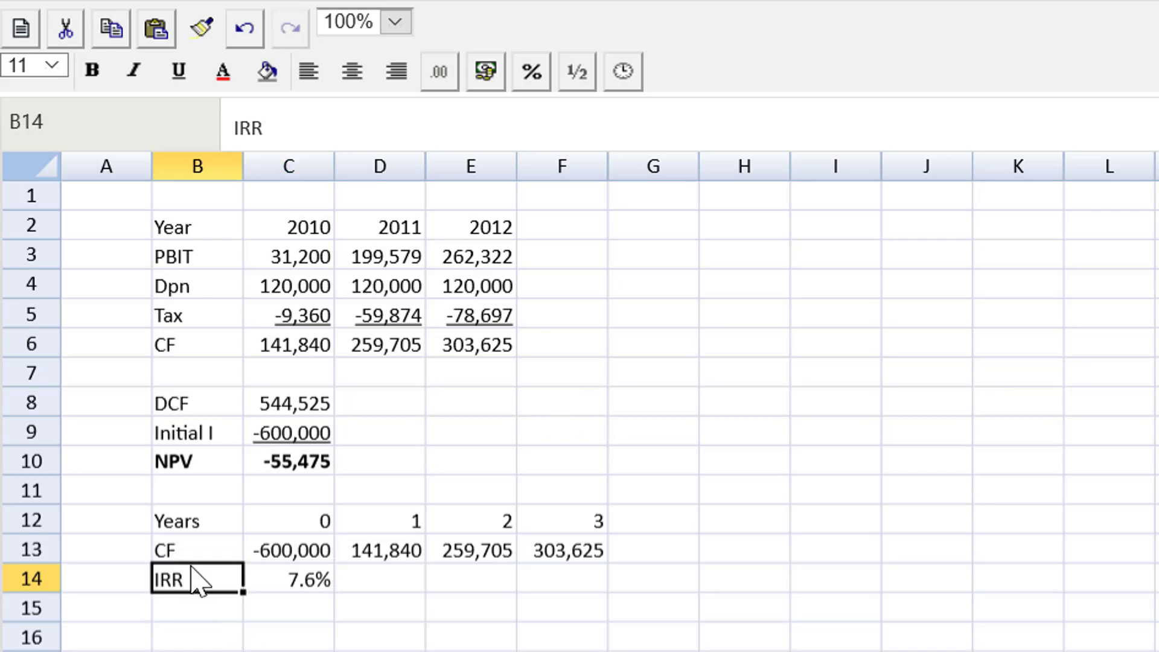
drag(193, 578, 312, 564)
key(ctrl+b)
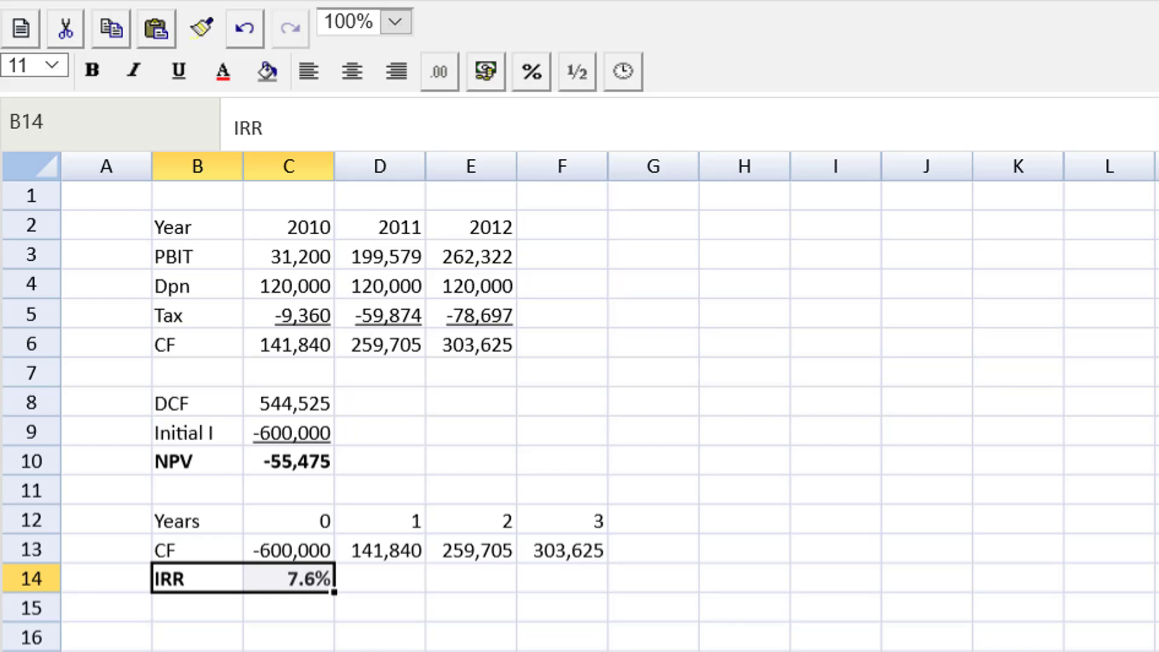
- Label B16 'MIRR' and enter =MIRR(C13:F13,0.125,0.045) in C16, showing 6.8%
click(187, 645)
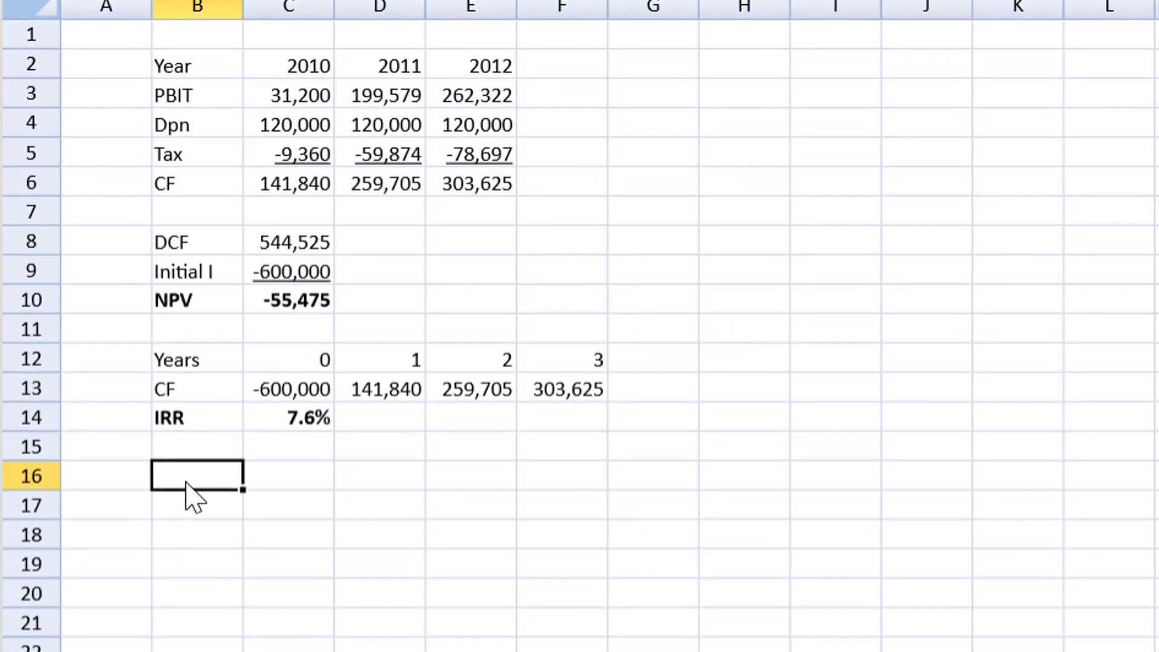
text(M)
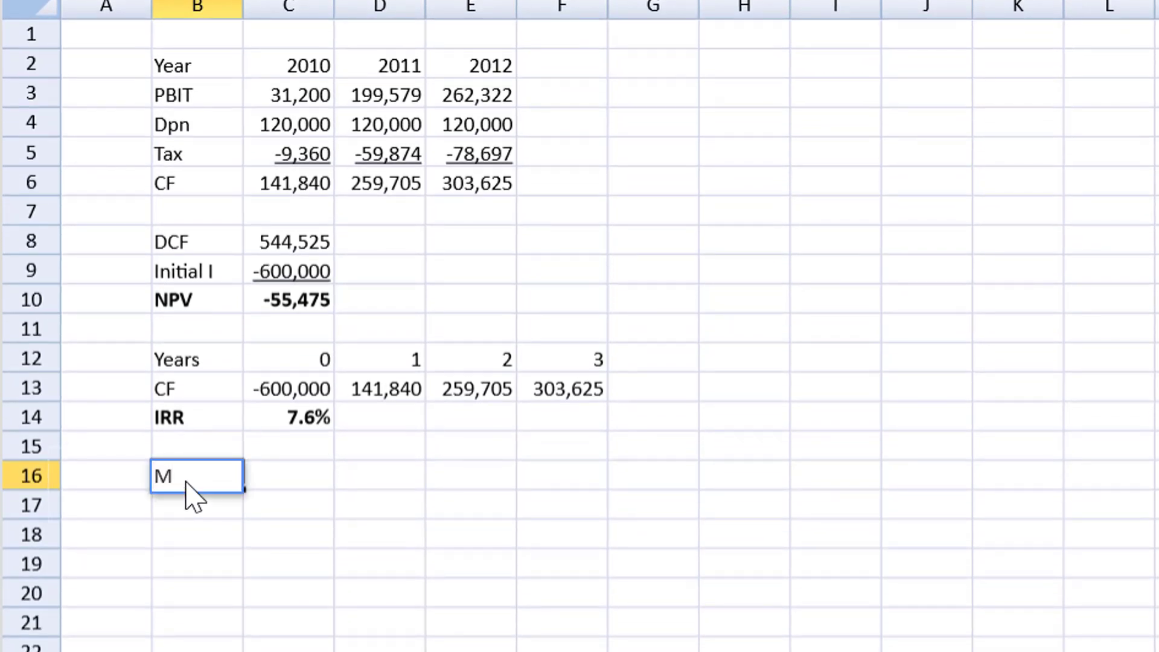
text(IRR)
key(Tab)
text(=)
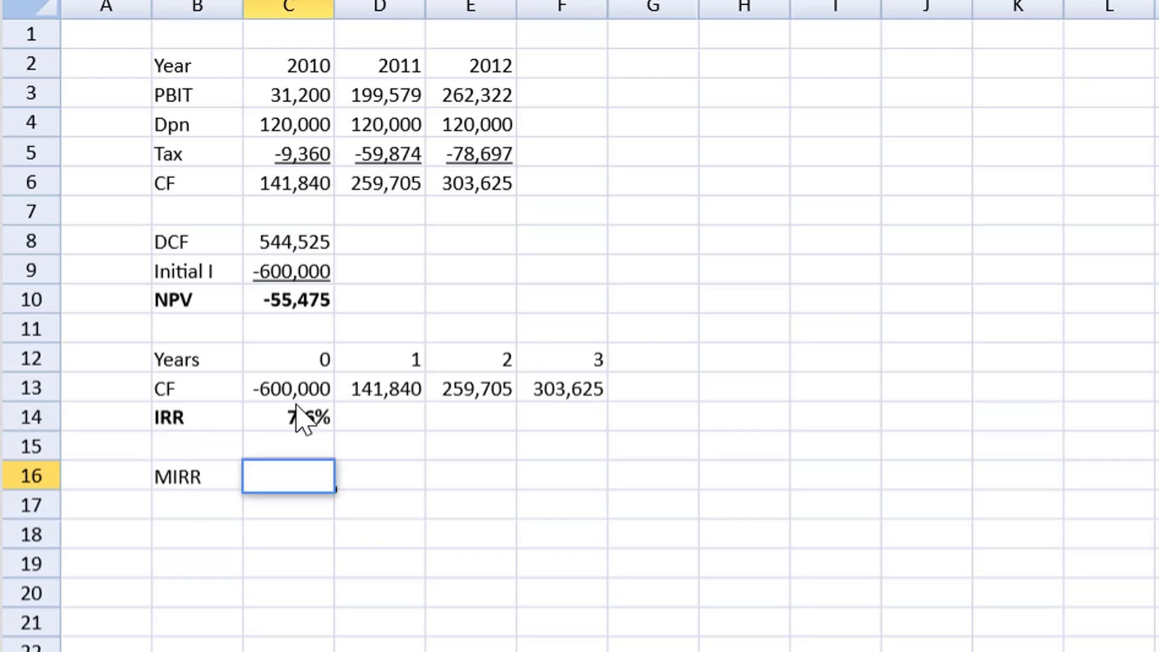
text(MIRR()
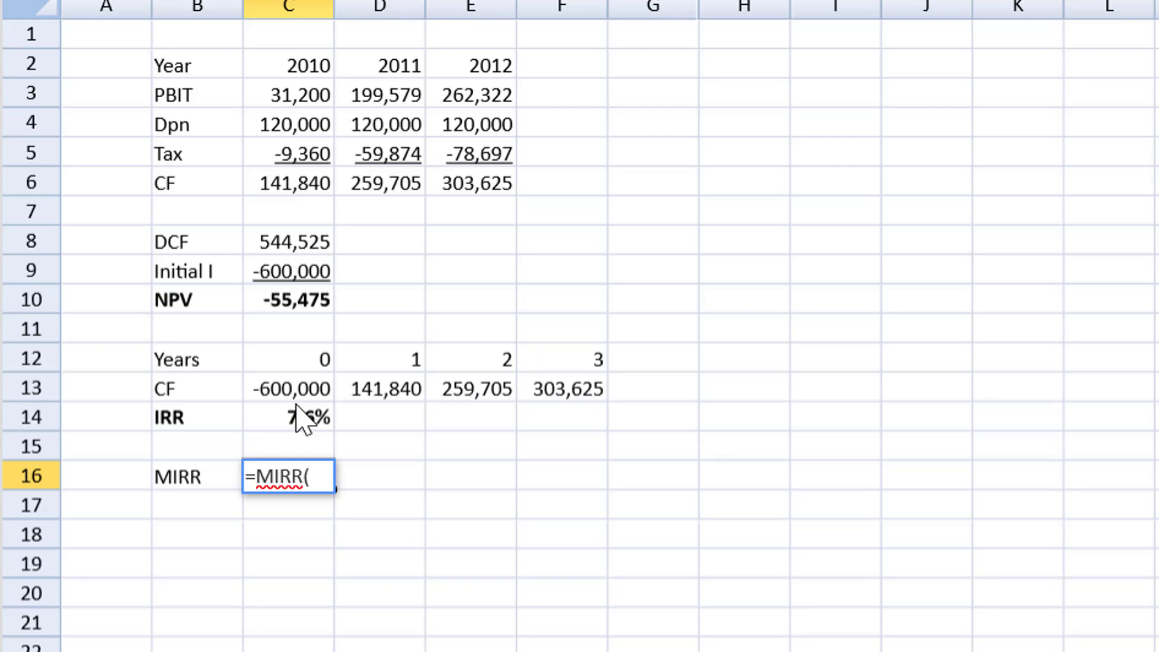
drag(304, 387, 555, 403)
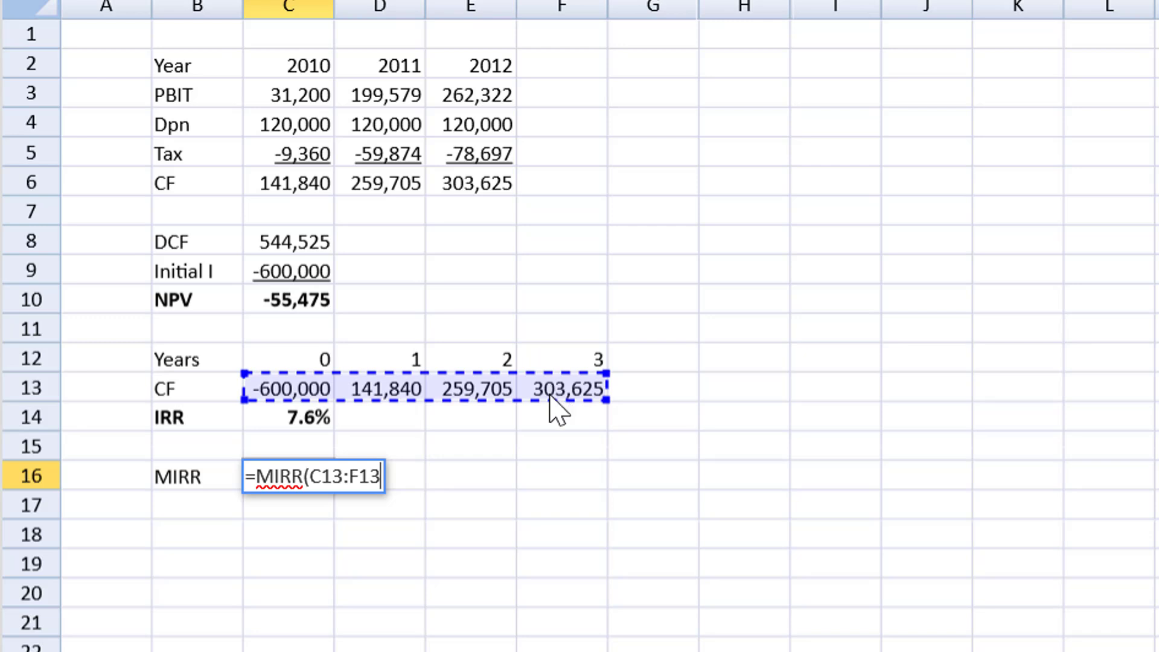
text(,)
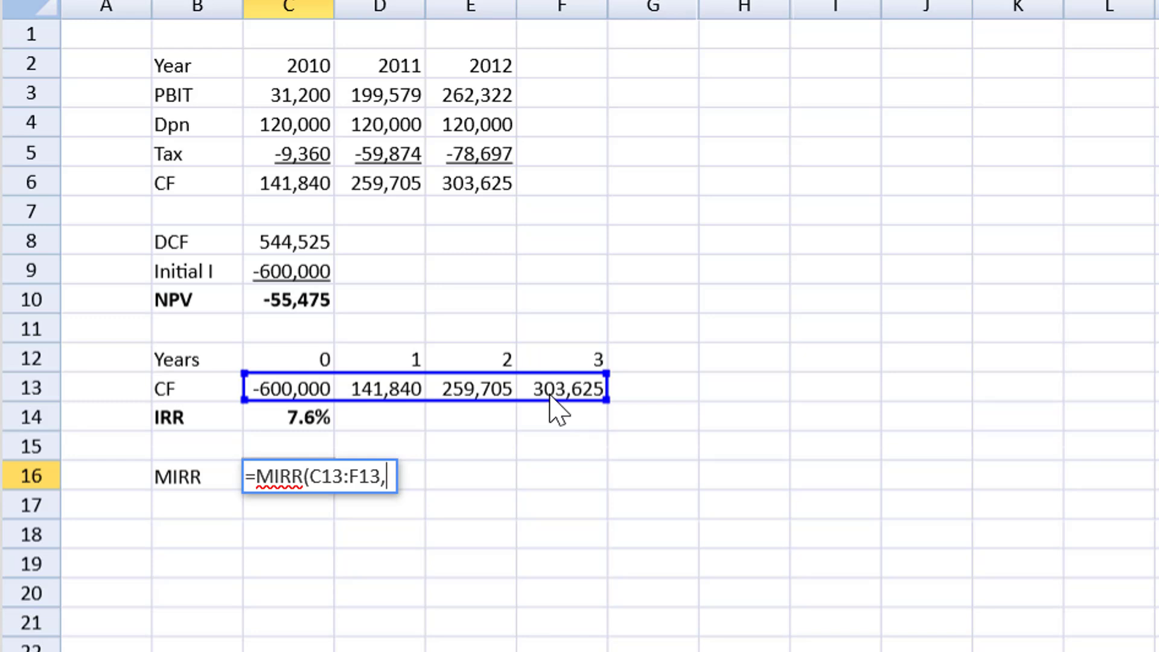
text(0.125)
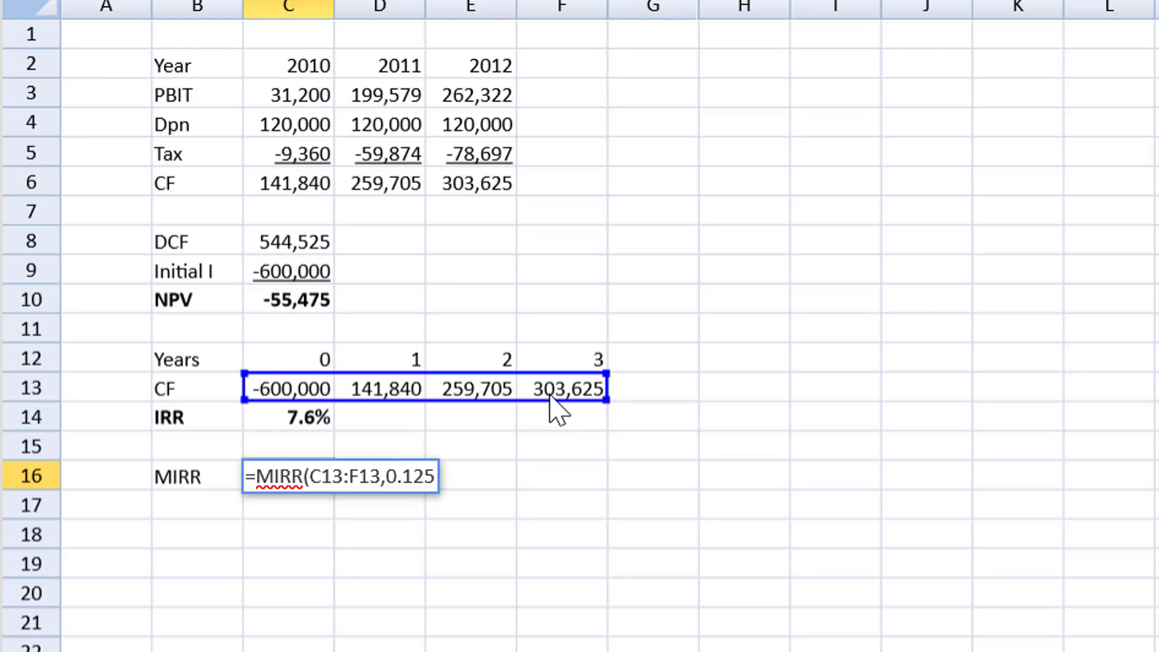
text(,)
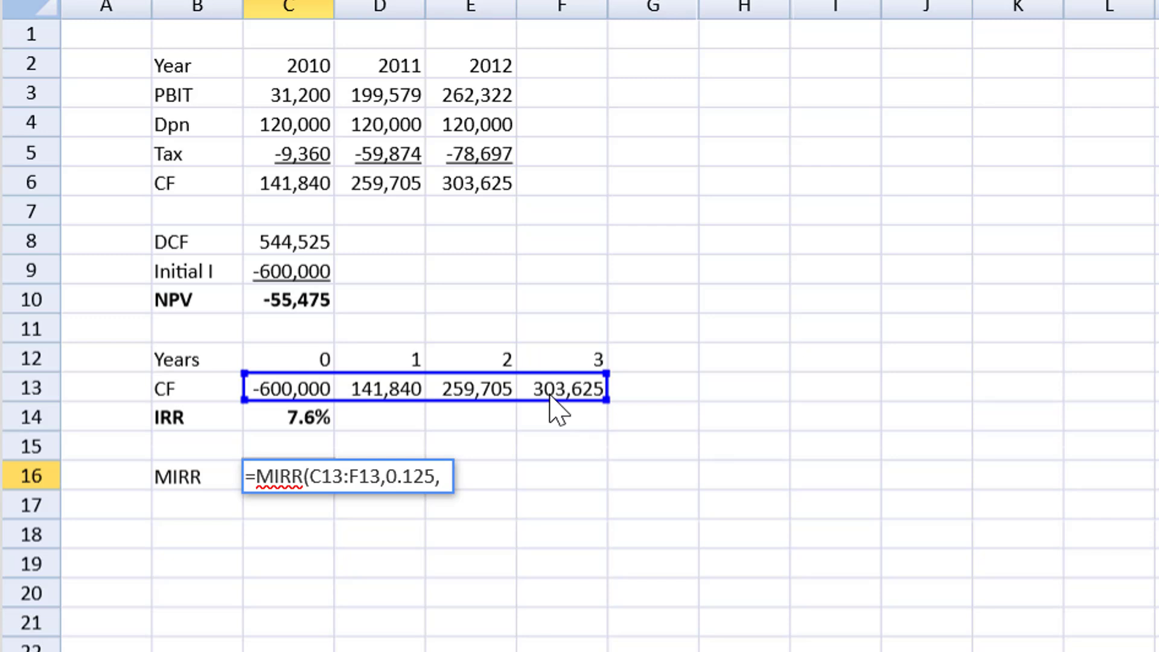
text(0.045))
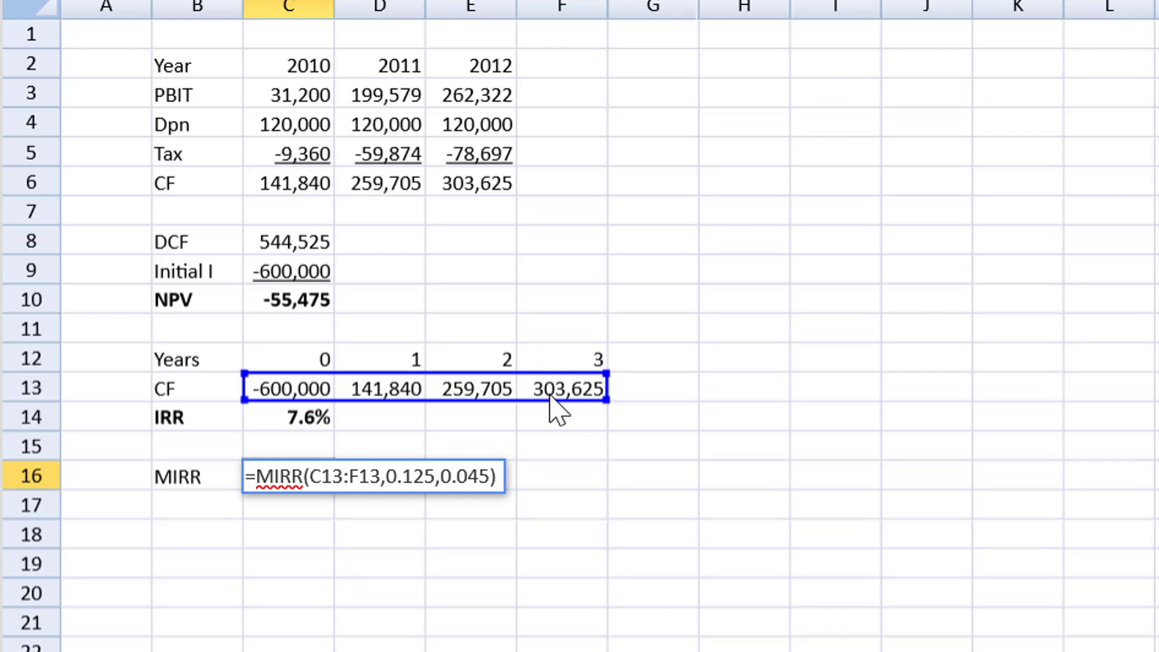
key(Return)
key(Up)
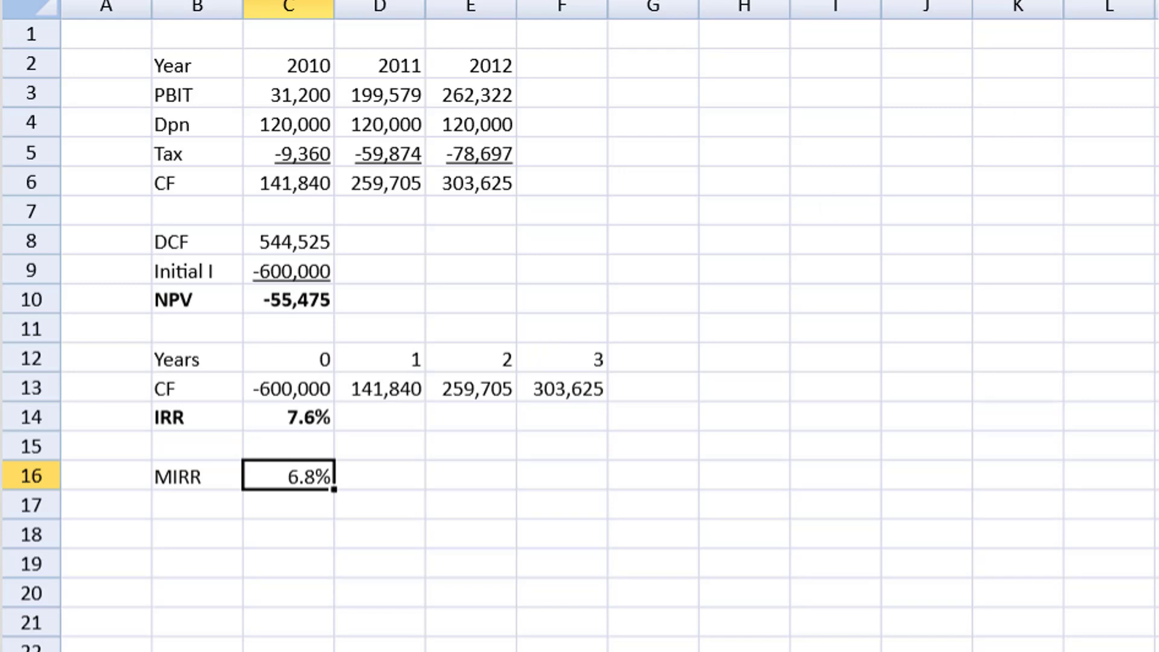
- Bold the MIRR label and its 6.8% result in B16:C16
click(208, 483)
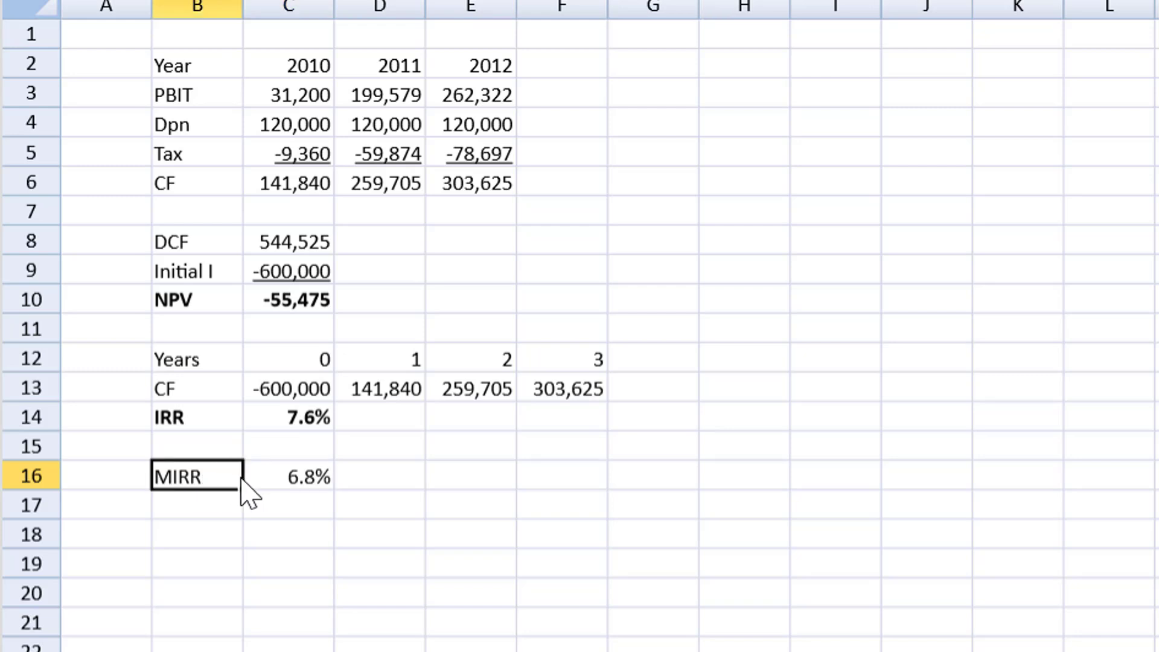
drag(241, 477, 300, 483)
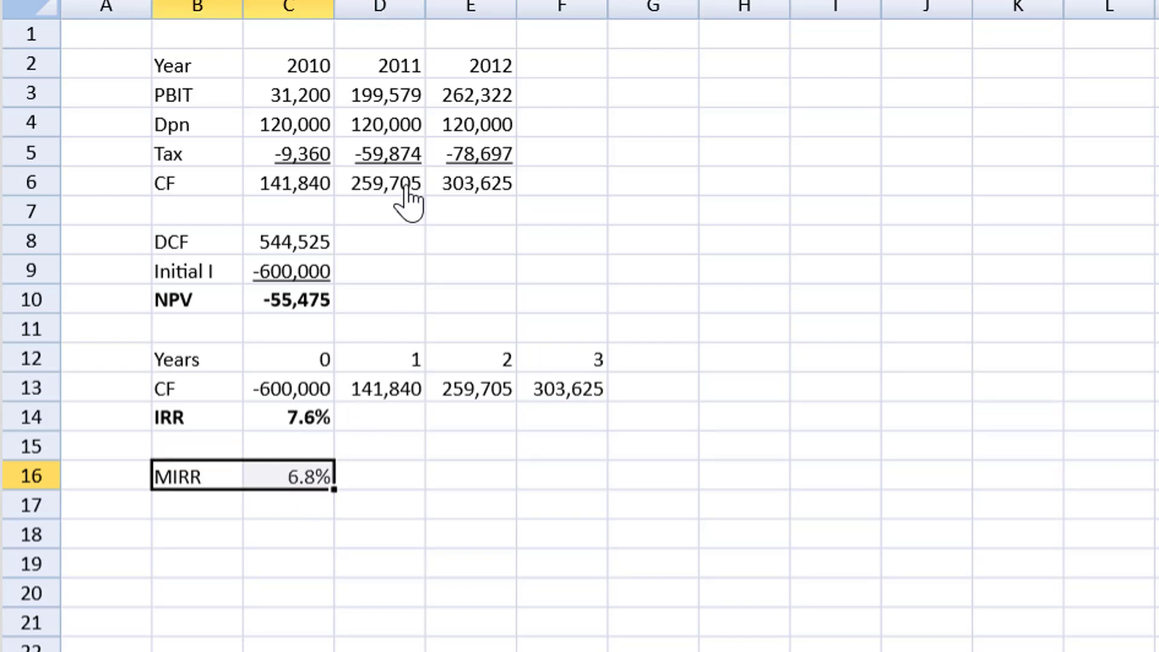
key(ctrl+b)
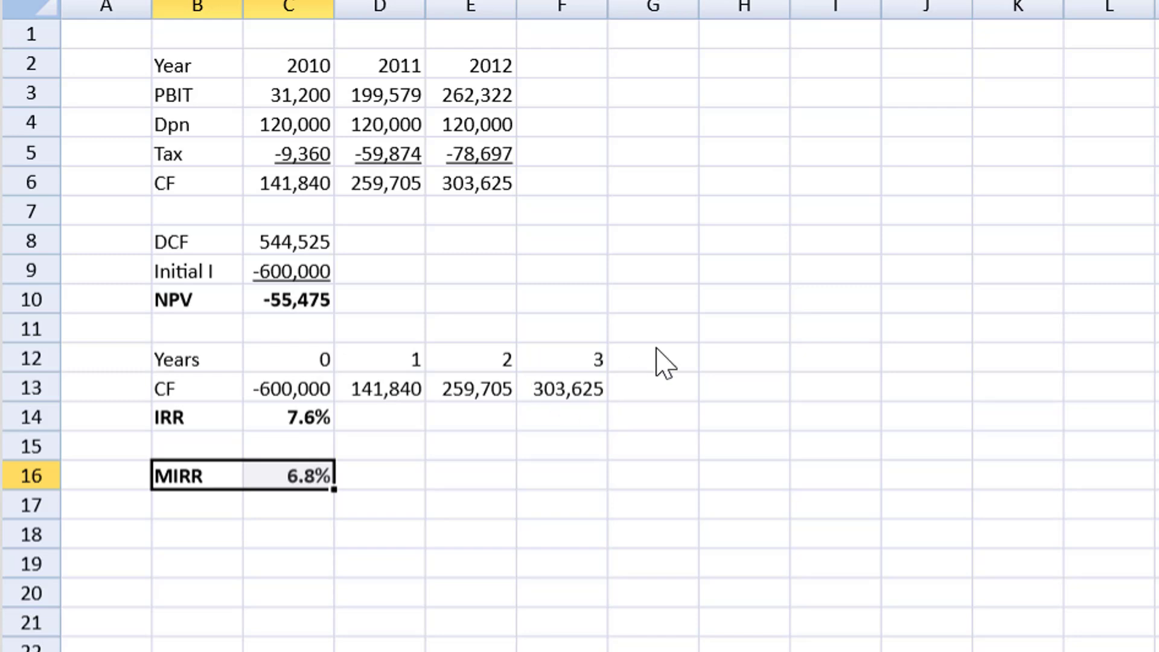